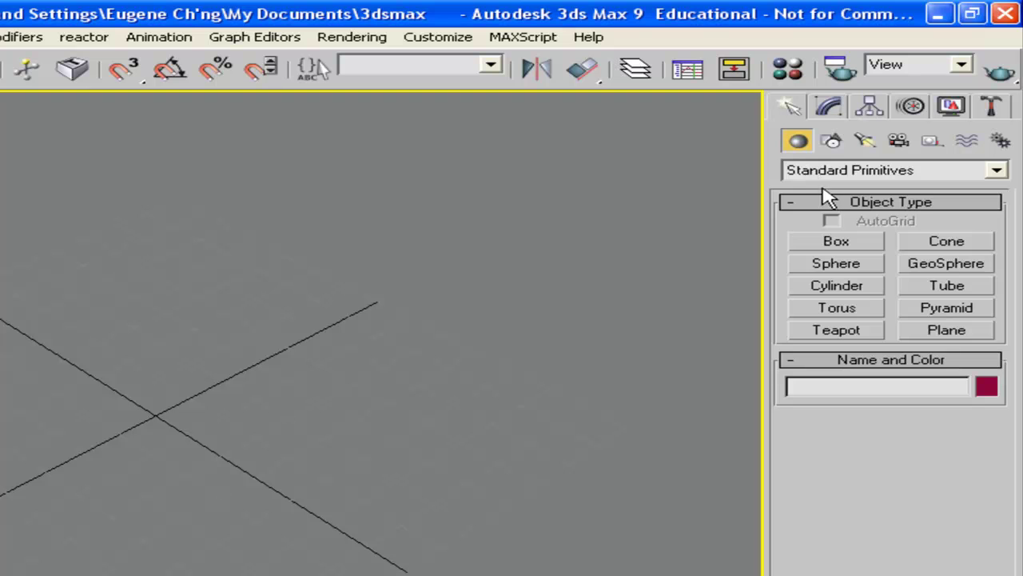
- Create a standard cylinder near the grid centre with a radius of about 34 and a height of about 127
left_click(856, 289)
left_click_drag(125, 405, 201, 473)
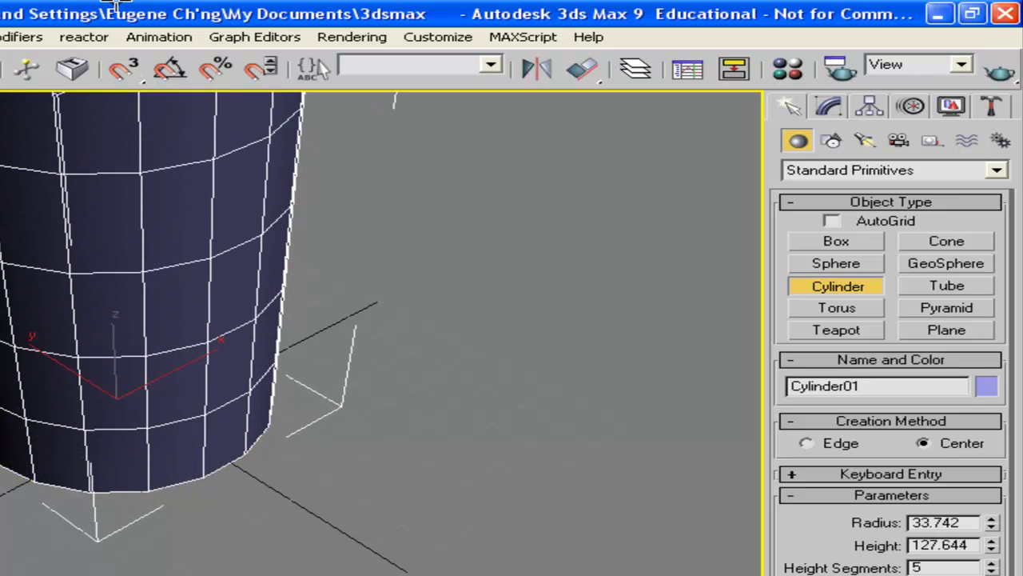
left_click(96, 7)
middle_click_drag(251, 257, 260, 293)
scroll(239, 456, "down", 5)
middle_click_drag(240, 468, 286, 361, "alt")
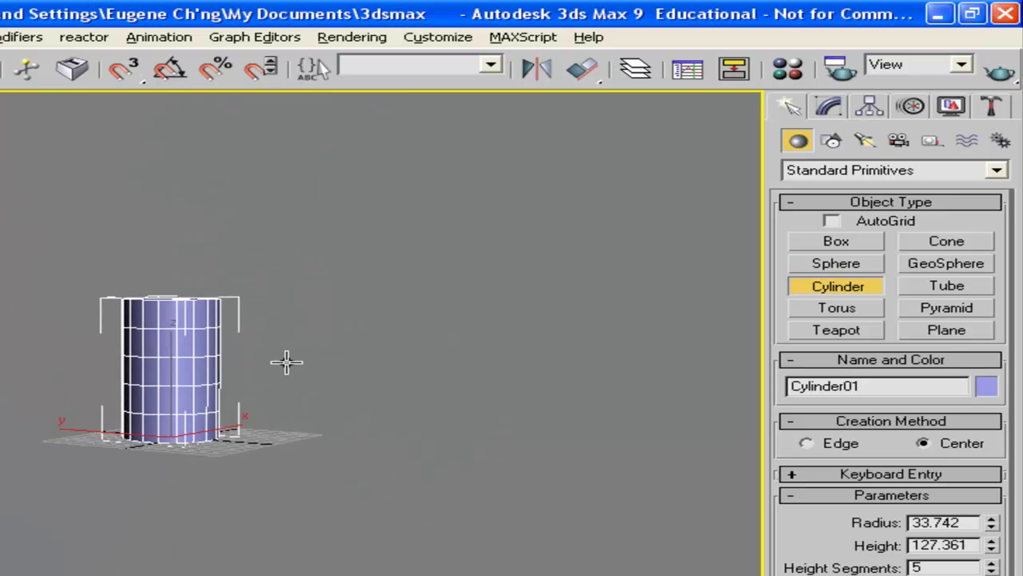
- Set the cylinder's height to about 188.5 and its number of sides to 6
left_click(829, 106)
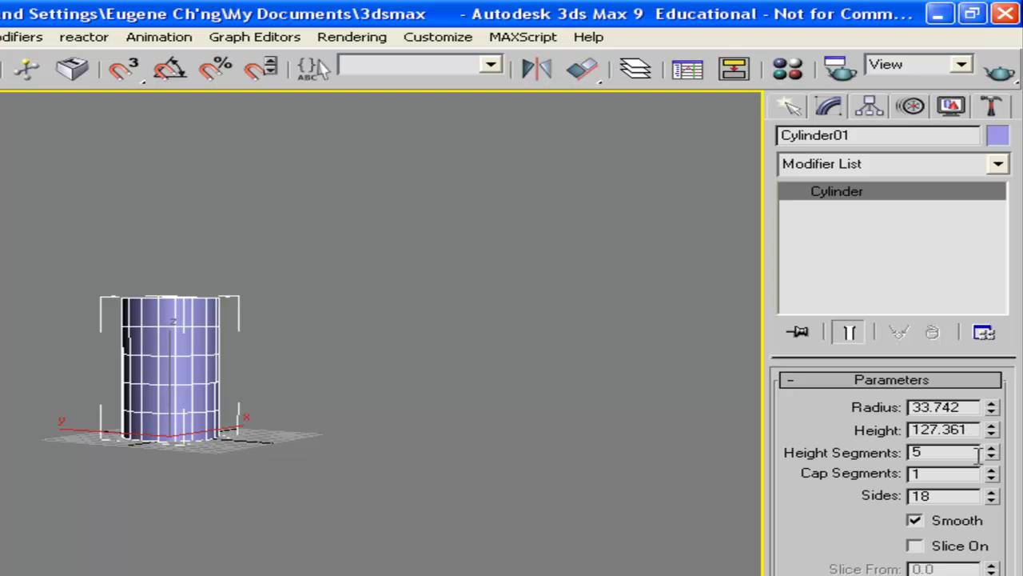
left_click_drag(991, 430, 992, 396)
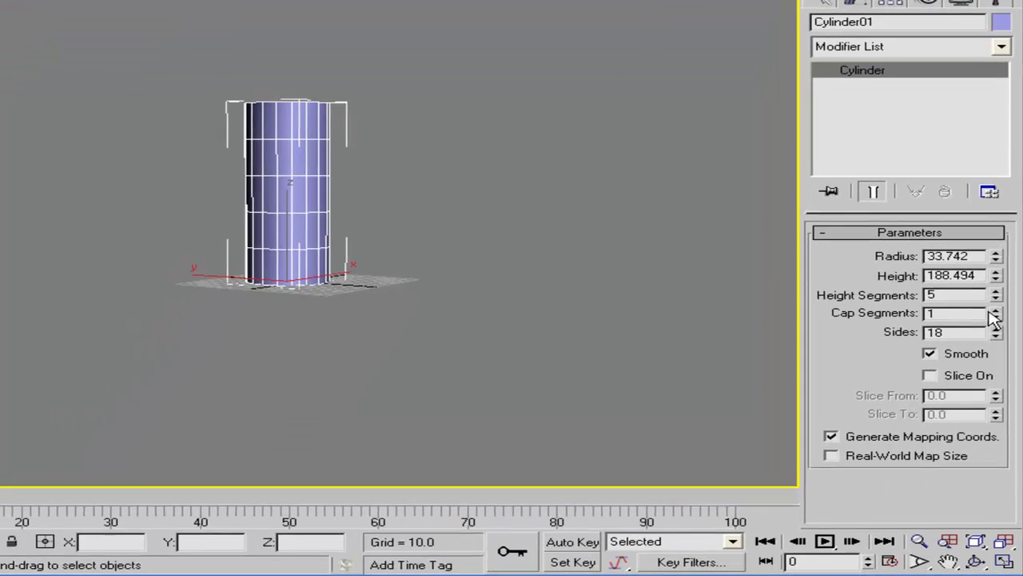
left_click_drag(996, 333, 991, 381)
middle_click_drag(608, 299, 565, 326, "alt")
left_click_drag(997, 337, 988, 401)
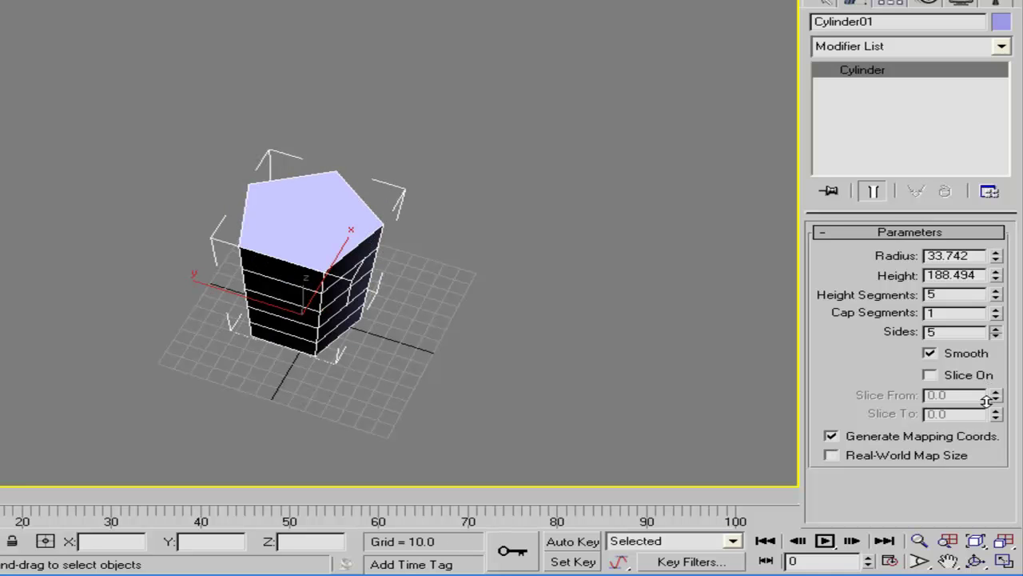
middle_click_drag(273, 201, 479, 178, "alt")
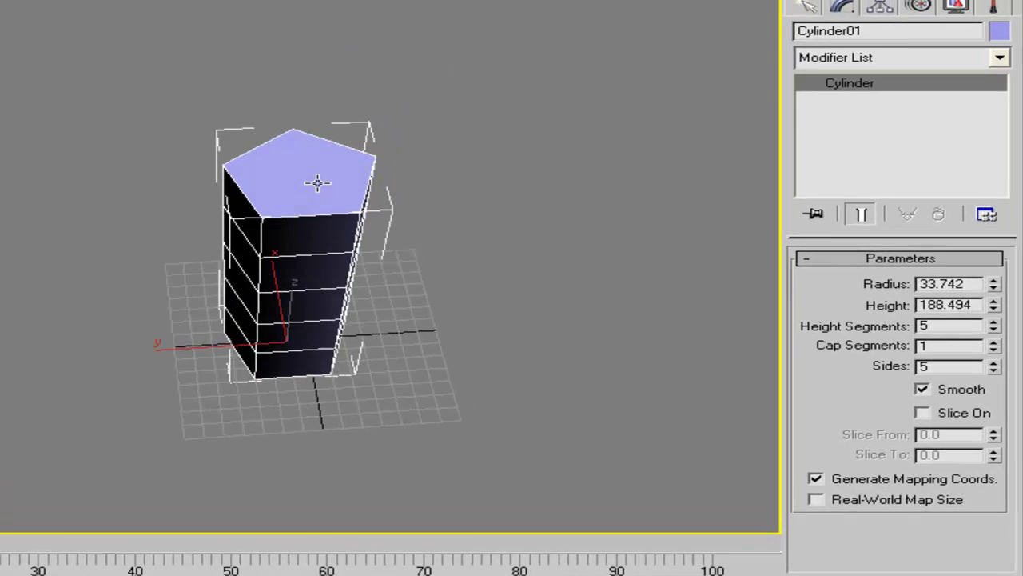
left_click(995, 327)
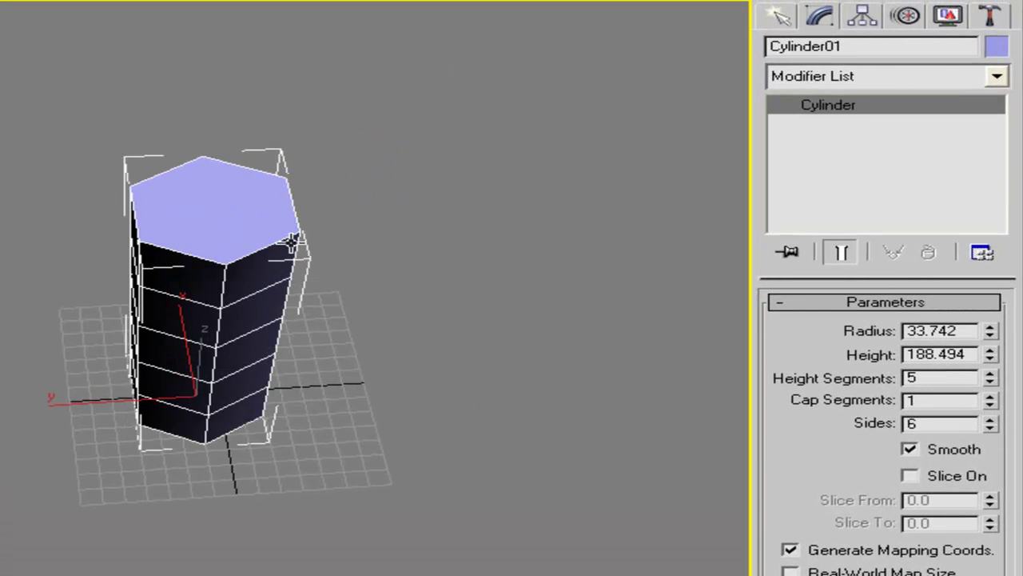
- Rename the six-sided cylinder as Windmill
middle_click_drag(292, 241, 260, 272, "alt")
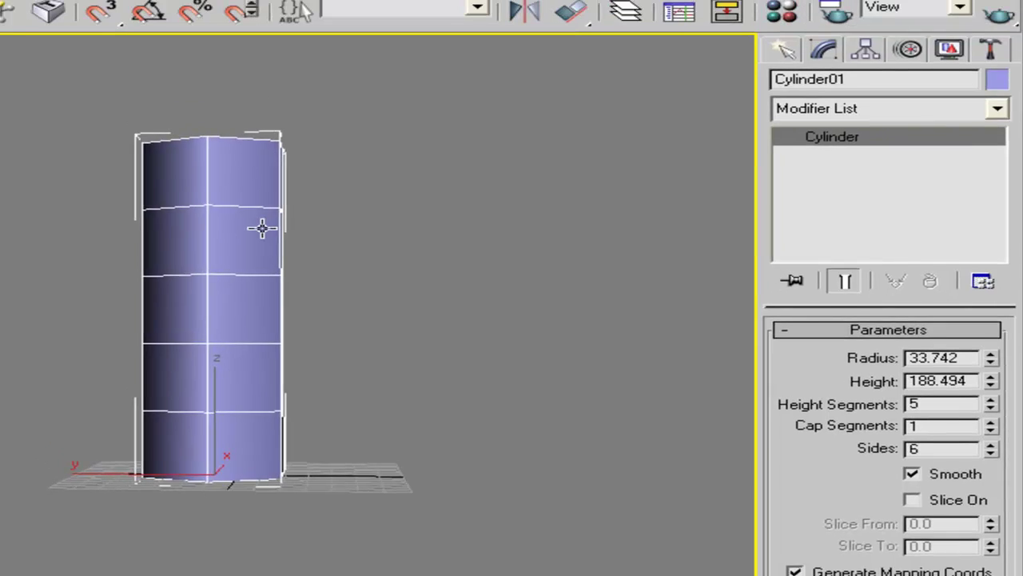
scroll(262, 228, "up", 4)
middle_click_drag(260, 272, 144, 263)
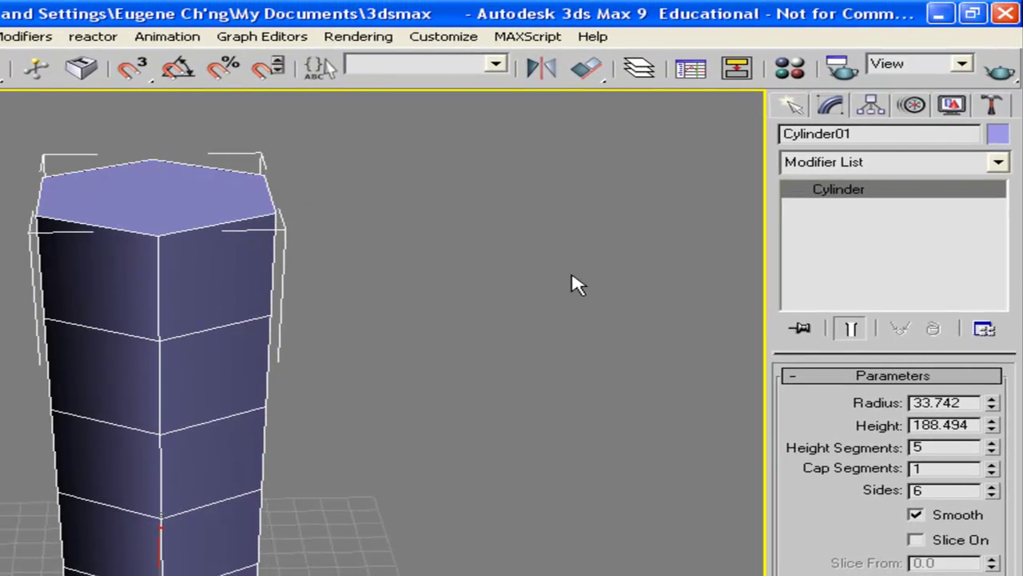
middle_click_drag(331, 317, 338, 294, "alt")
middle_click_drag(432, 276, 425, 287, "alt")
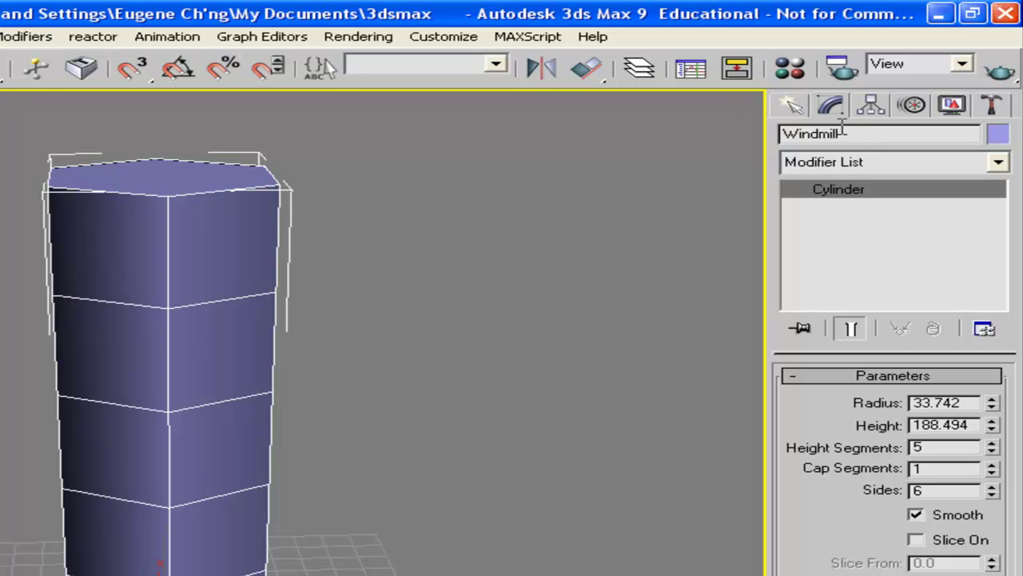
scroll(456, 232, "down", 3)
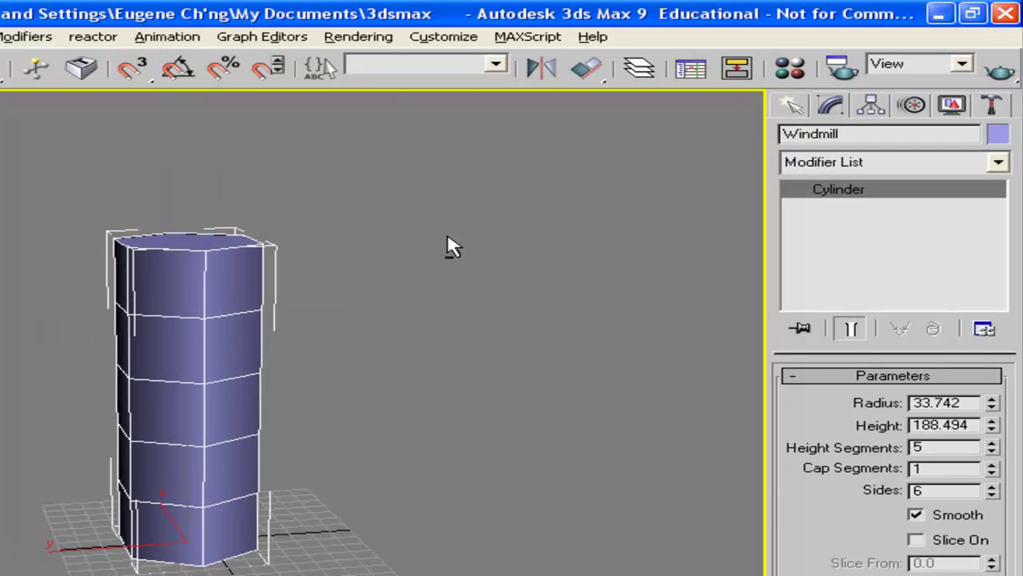
scroll(450, 245, "up", 4)
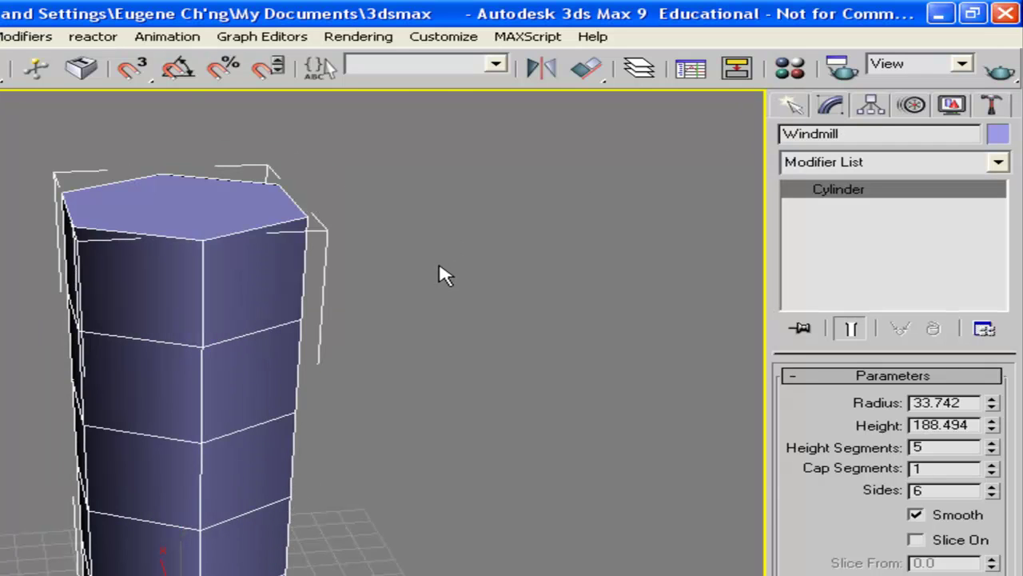
- Apply an Edit Poly modifier to the Windmill object
left_click(877, 164)
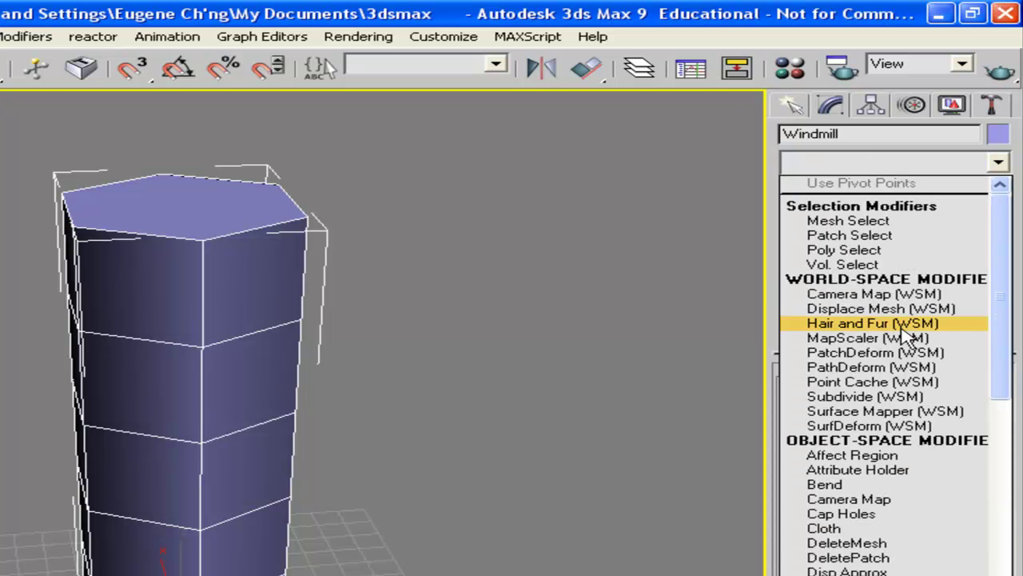
key("e")
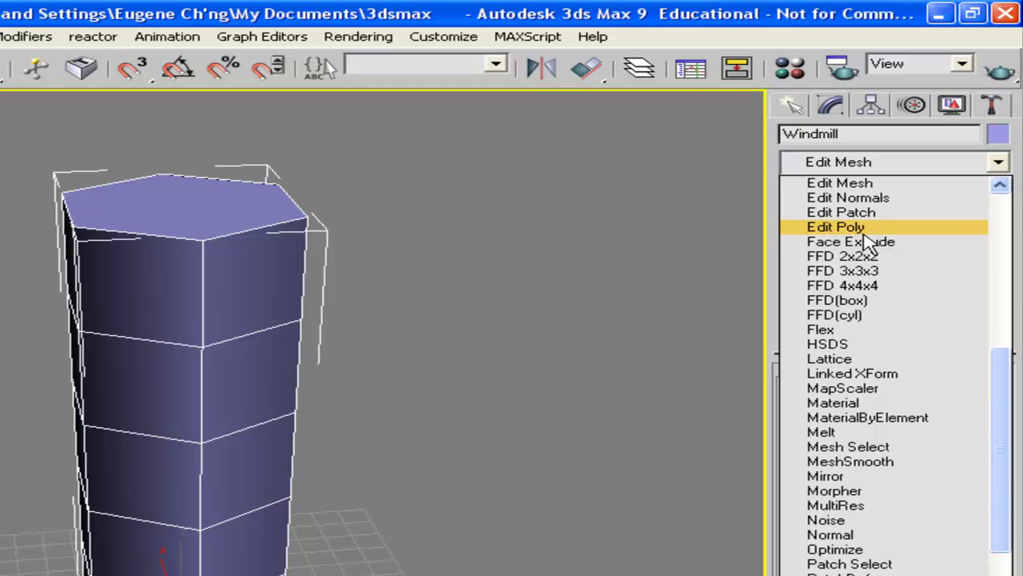
left_click(838, 227)
mouse_move(514, 317)
middle_mouse_down("alt")
mouse_move(507, 266)
mouse_move(502, 329)
middle_mouse_up("alt")
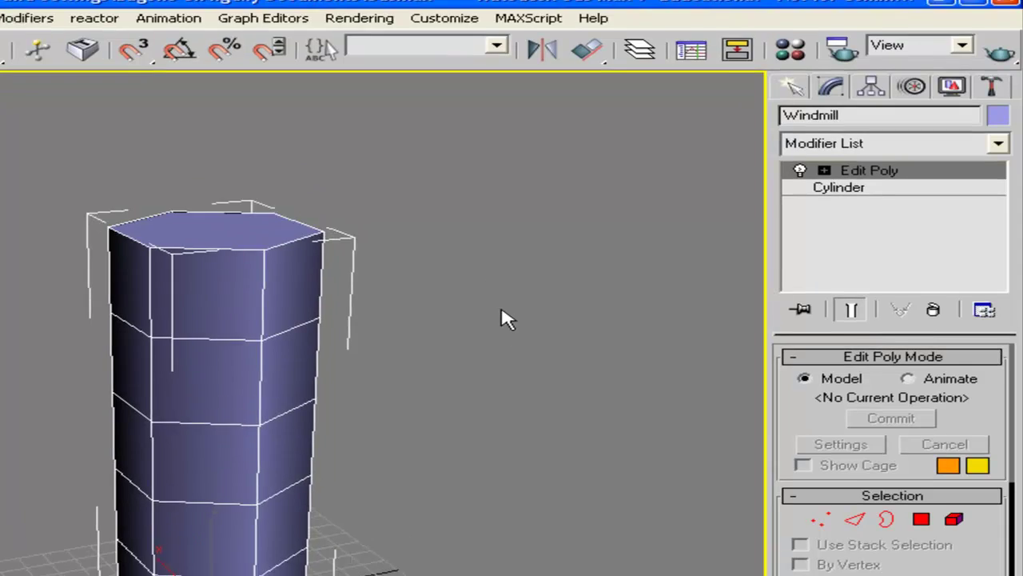
scroll(505, 316, "up", 3)
middle_click_drag(499, 266, 625, 405, "alt")
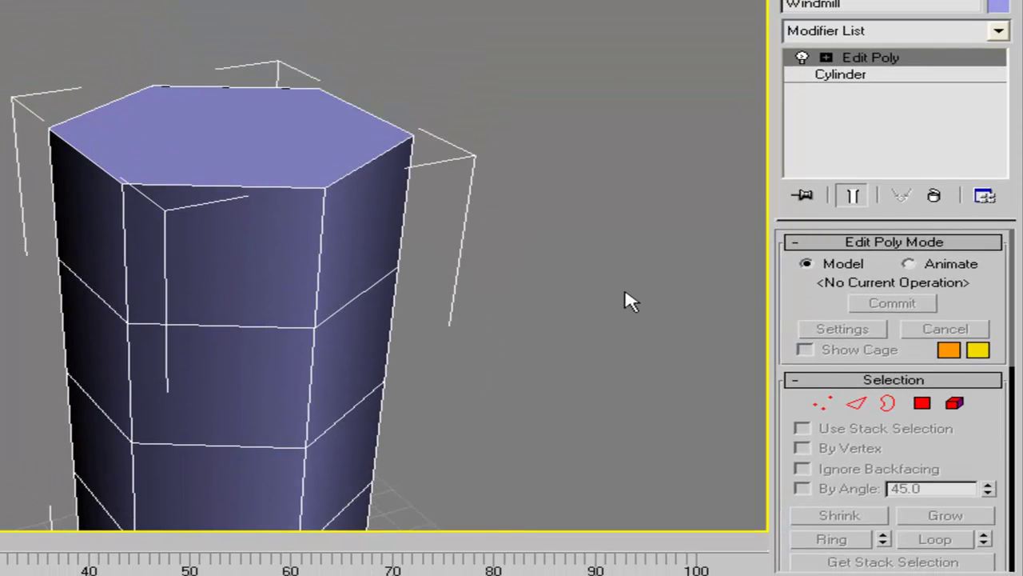
- Select the hexagonal top polygon of the tower and bevel it slightly upward and outward
left_click(920, 403)
left_click(239, 120)
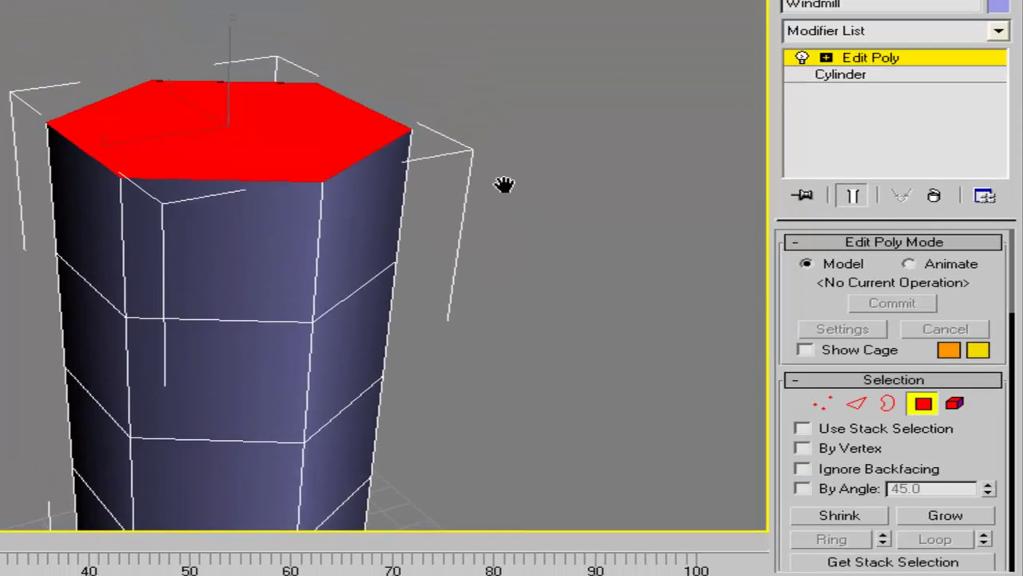
middle_click_drag(507, 183, 471, 141)
left_click_drag(777, 403, 772, 229)
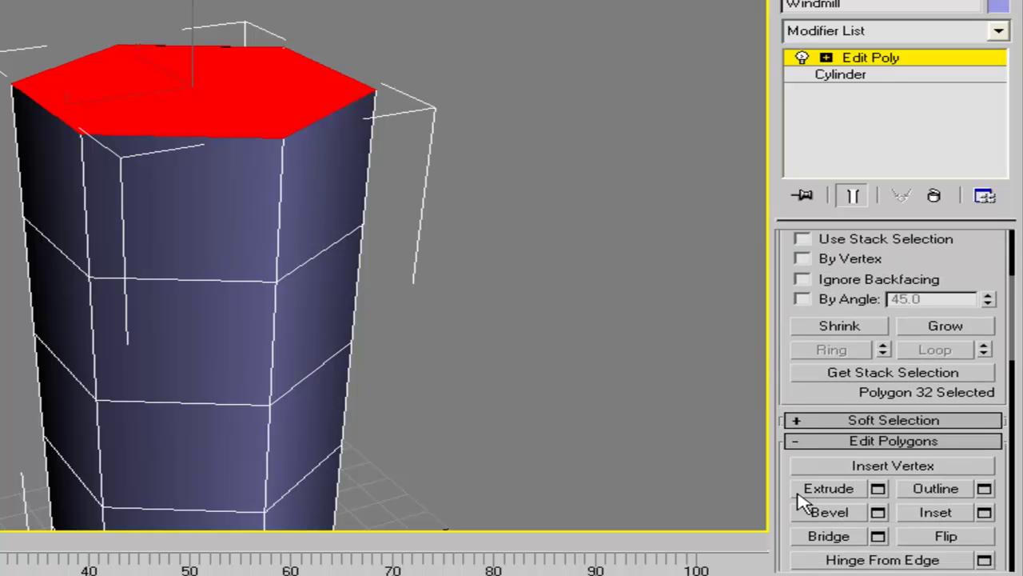
left_click_drag(202, 91, 200, 69)
left_click(204, 80)
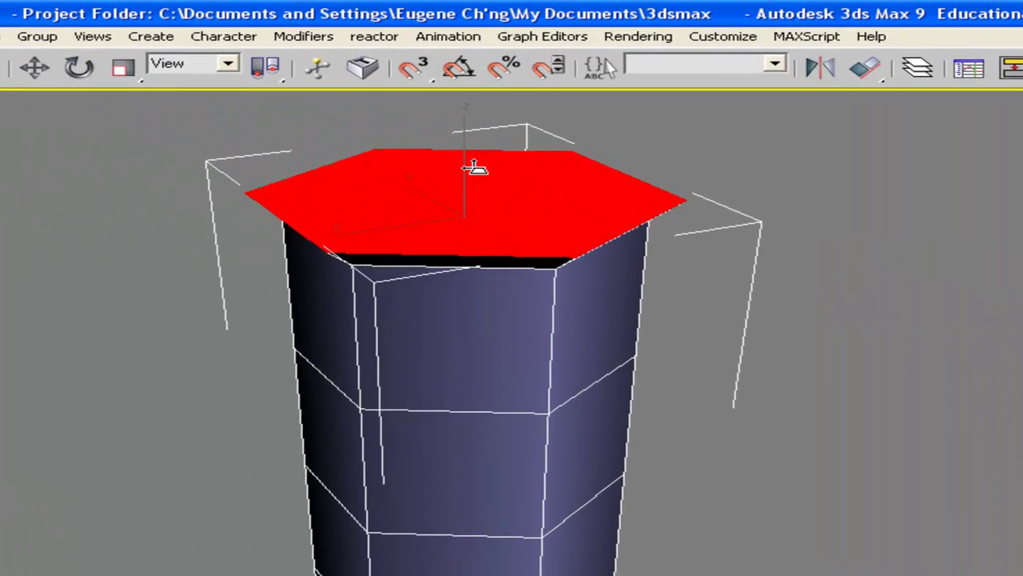
- Bevel the top polygon repeatedly, first outward into a wide overhang with a thin rim, and from there inward to a small cap
middle_click_drag(473, 168, 552, 362)
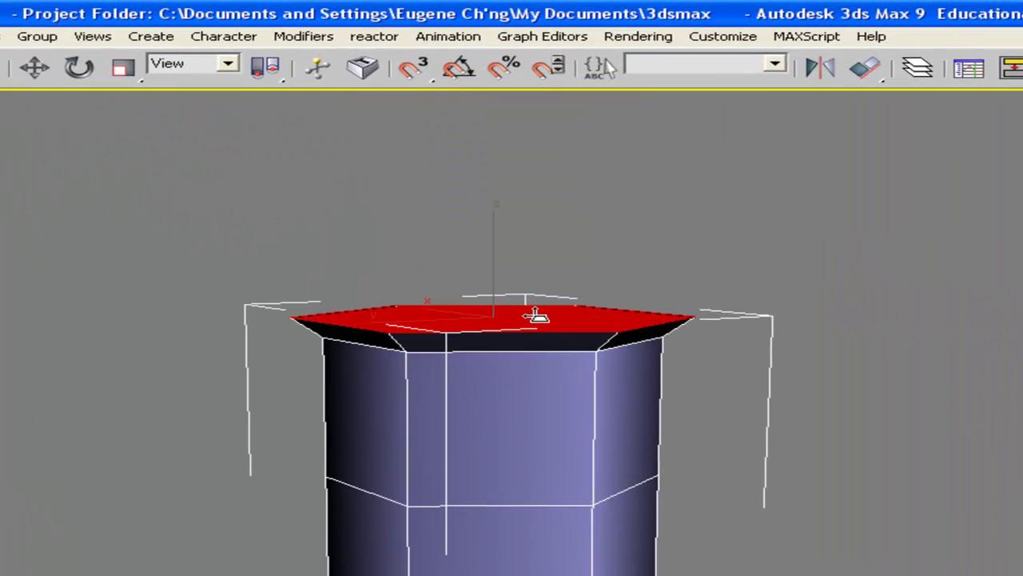
left_click_drag(535, 315, 541, 295)
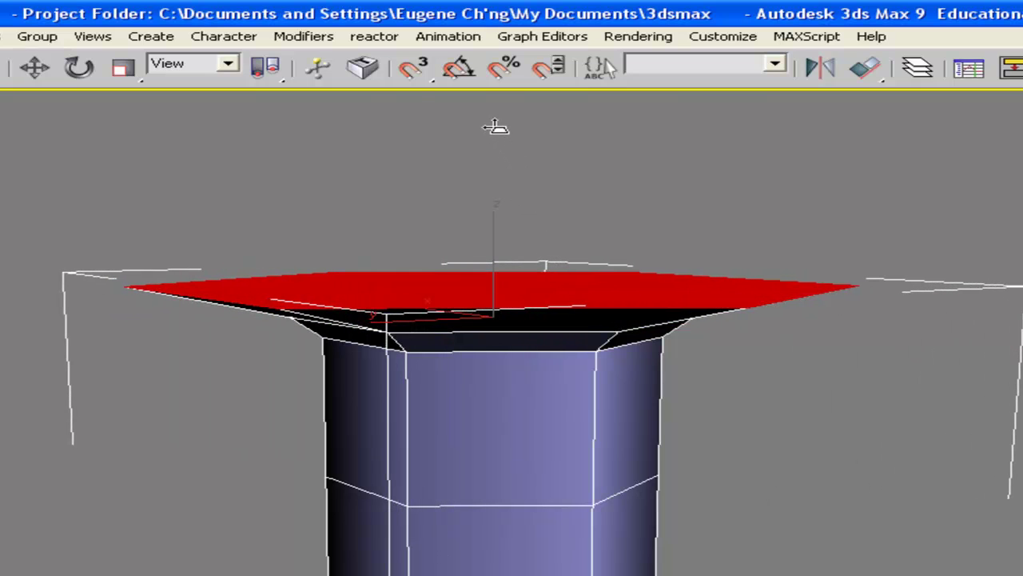
left_click_drag(513, 279, 504, 137)
left_click(502, 223)
middle_click_drag(506, 188, 468, 312)
left_click_drag(468, 312, 474, 399)
- Move the small cap polygon up along Z to form a pointed roof
mouse_move(468, 295)
middle_mouse_down("alt")
mouse_move(507, 296)
mouse_move(464, 307)
middle_mouse_up("alt")
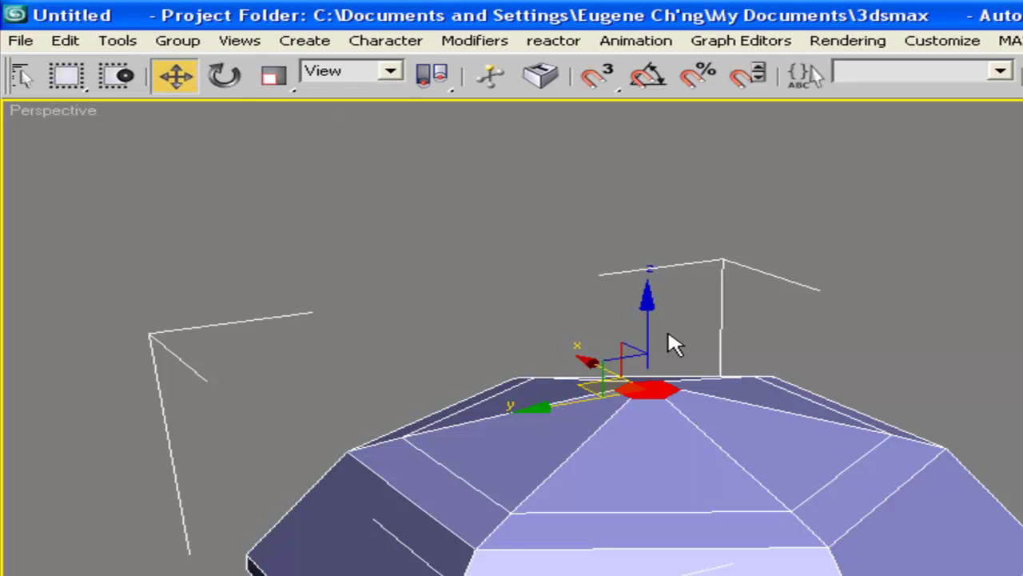
left_click_drag(652, 322, 651, 176)
middle_click_drag(739, 500, 790, 431, "alt")
scroll(789, 431, "down", 3)
middle_click_drag(920, 473, 780, 415, "alt")
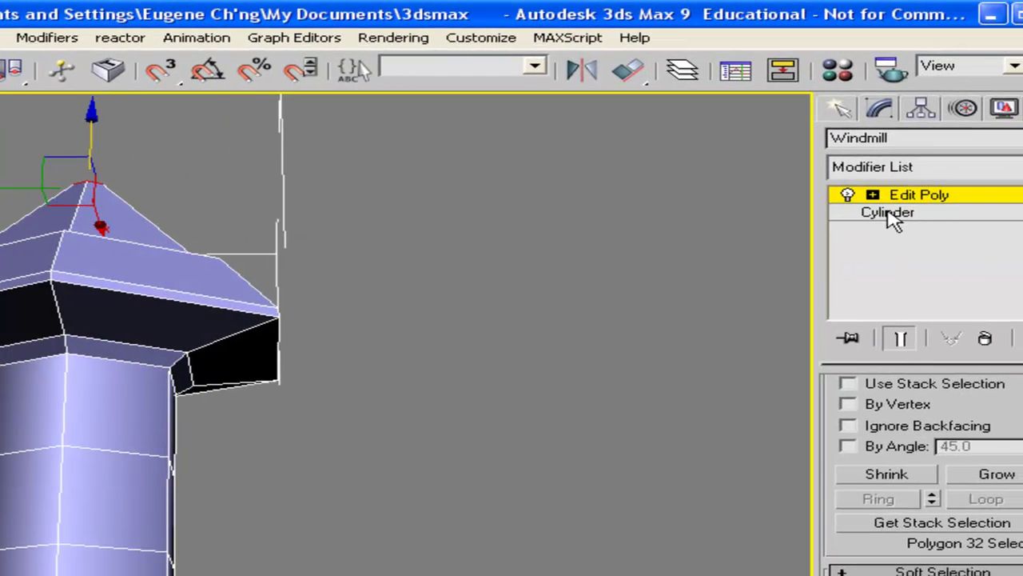
- Switch Edit Poly to Edge level and bring the underside of the roof overhang into close view
left_click(873, 195)
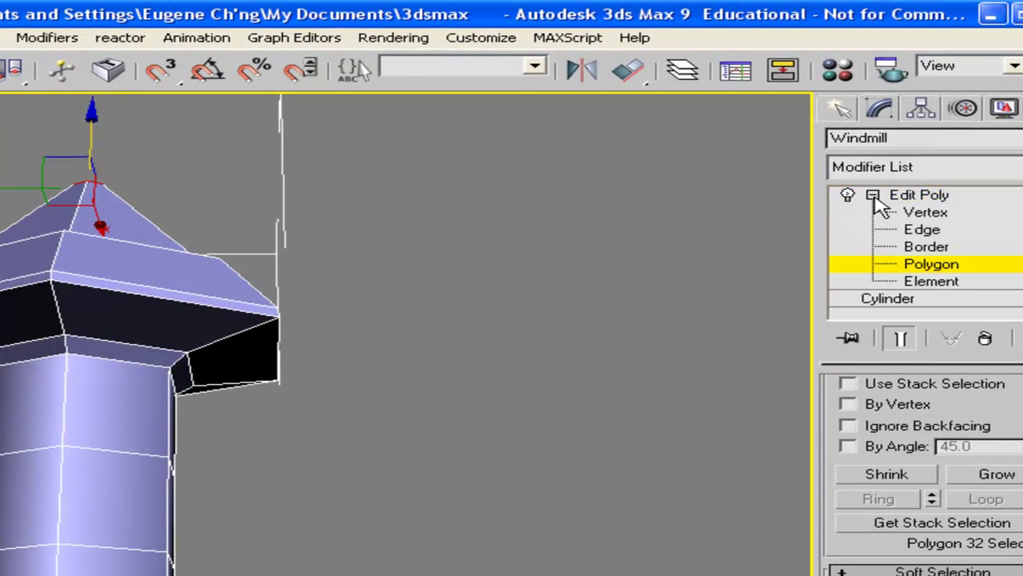
left_click(923, 231)
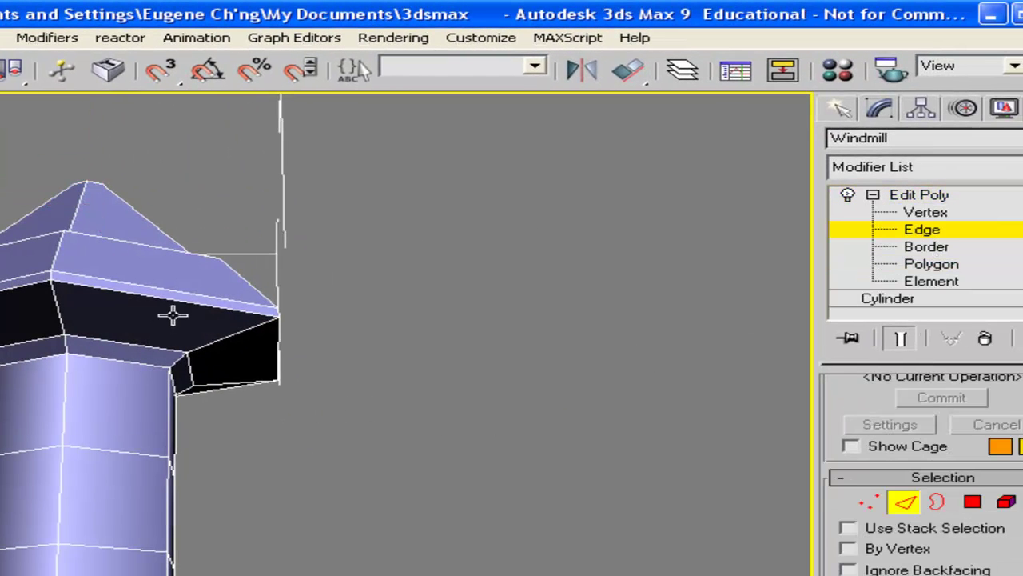
middle_click_drag(243, 310, 327, 338)
scroll(304, 328, "up", 4)
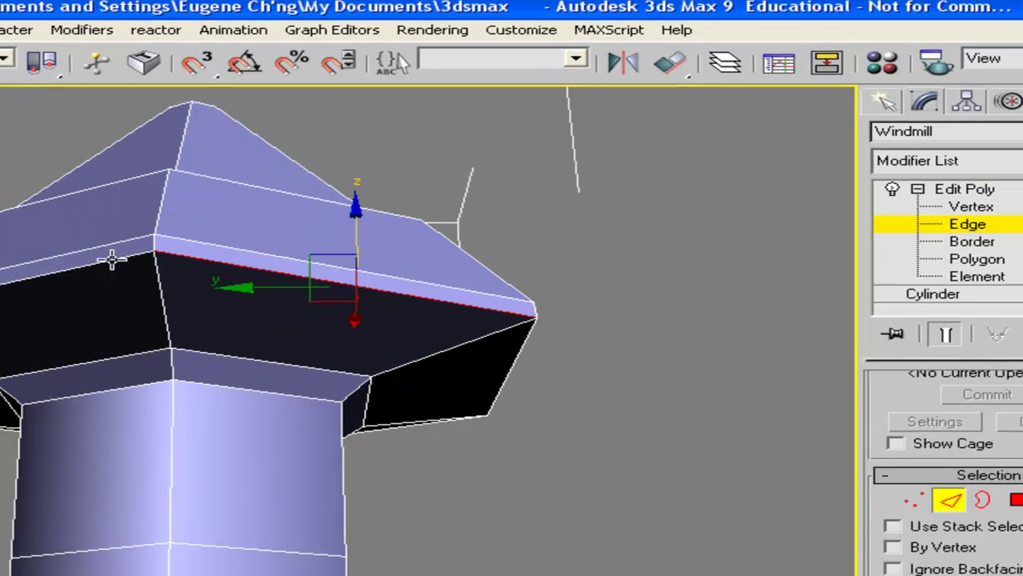
left_click(80, 262, "ctrl")
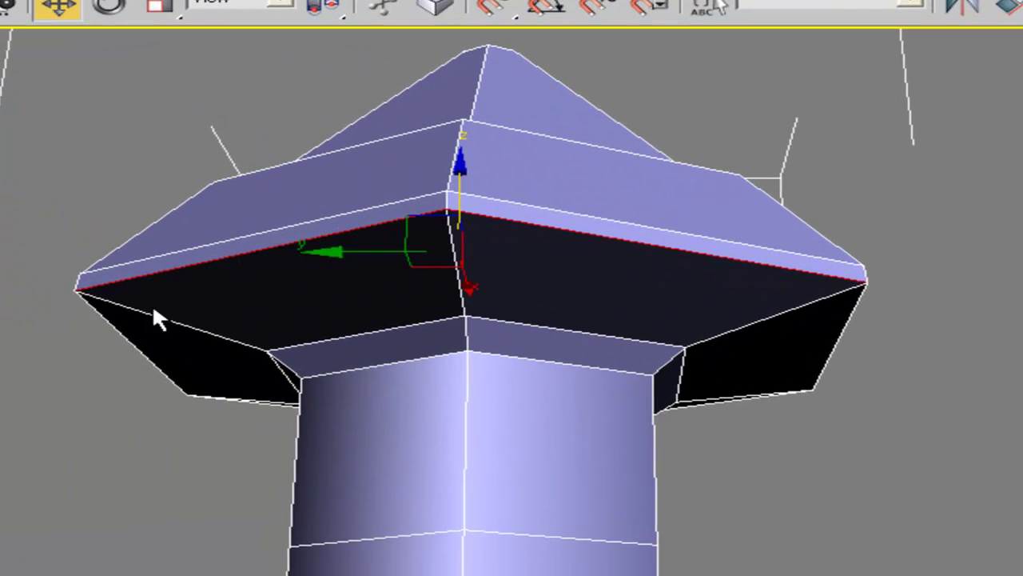
left_click(122, 336, "ctrl")
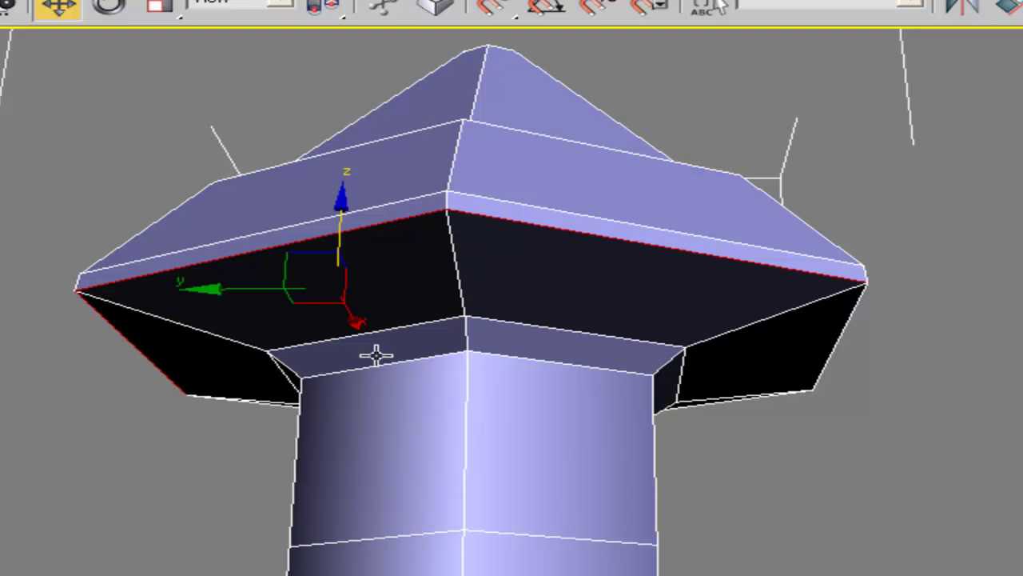
left_click(903, 357)
- Select one lower rim edge of the roof and expand it to the full edge loop with Loop
left_click(787, 268)
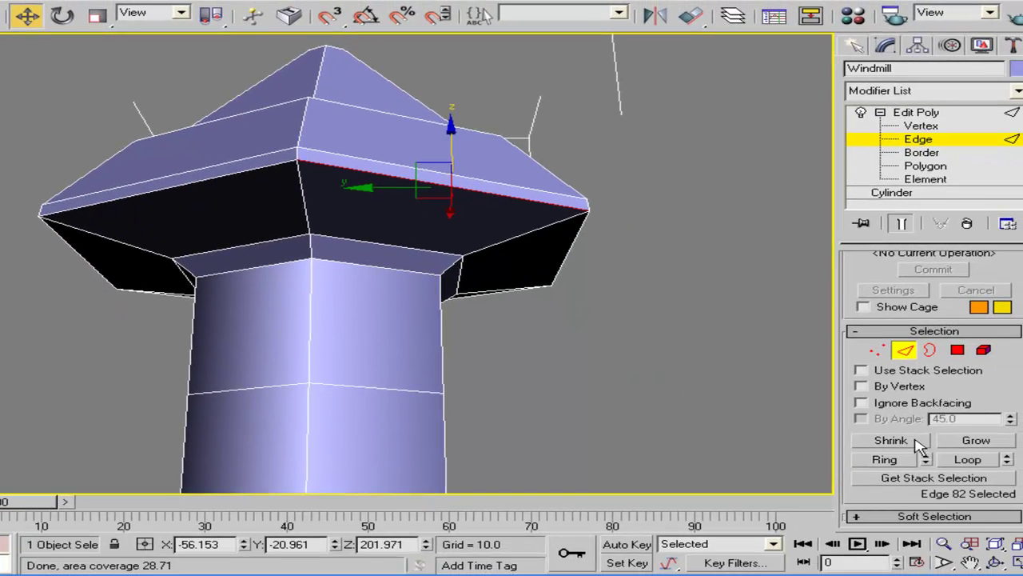
left_click(957, 463)
middle_click_drag(586, 229, 408, 163, "alt")
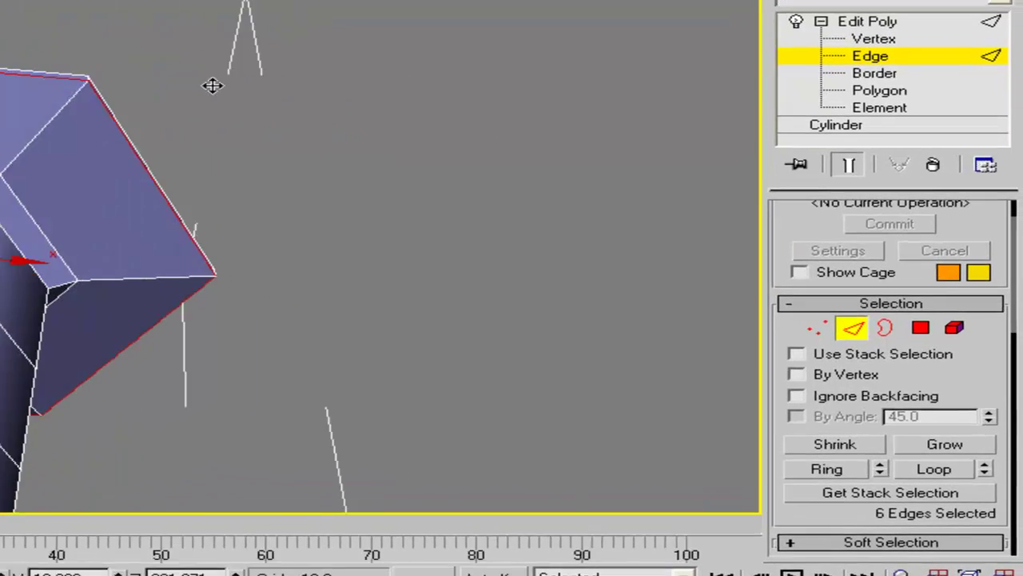
middle_click_drag(213, 86, 214, 116, "alt")
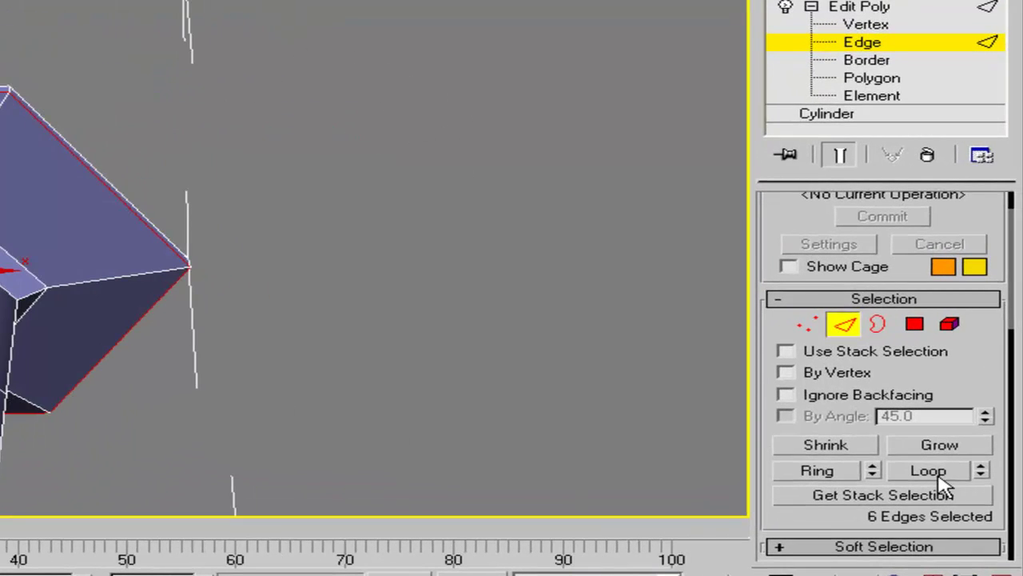
middle_click_drag(112, 126, 354, 179, "alt")
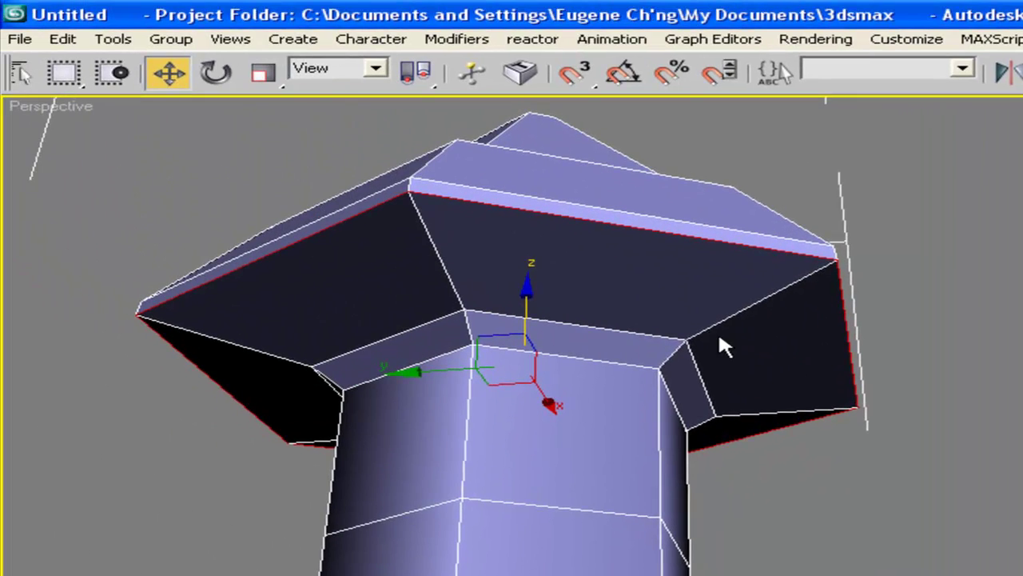
- Move the lower rim edge loop down along Z to deepen the roof's rim
middle_click_drag(701, 288, 704, 297, "alt")
middle_click_drag(546, 223, 361, 118, "alt")
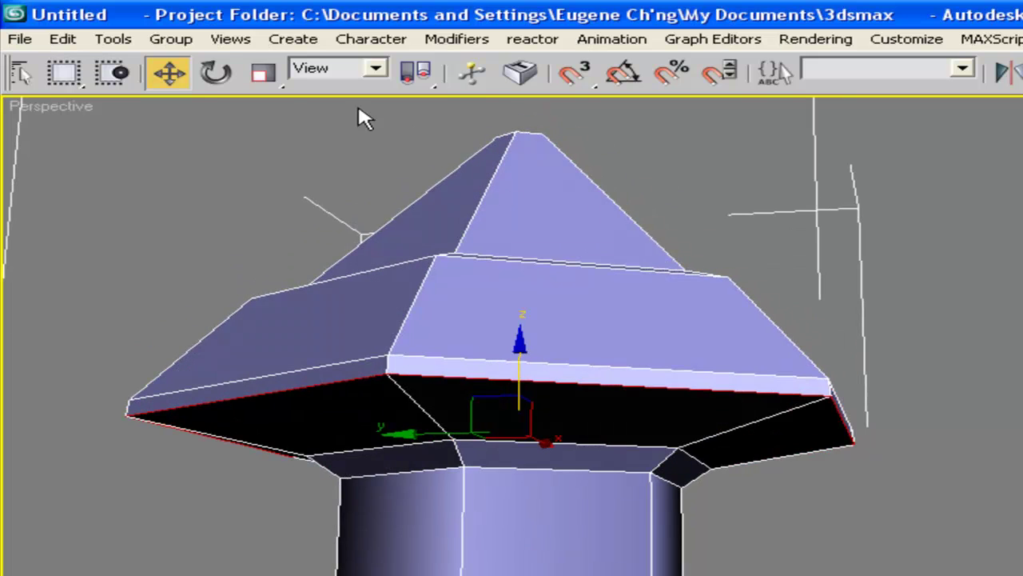
left_click_drag(519, 337, 520, 361)
middle_click_drag(520, 361, 473, 258, "alt")
left_click_drag(408, 403, 406, 427)
middle_click_drag(479, 114, 520, 128, "alt")
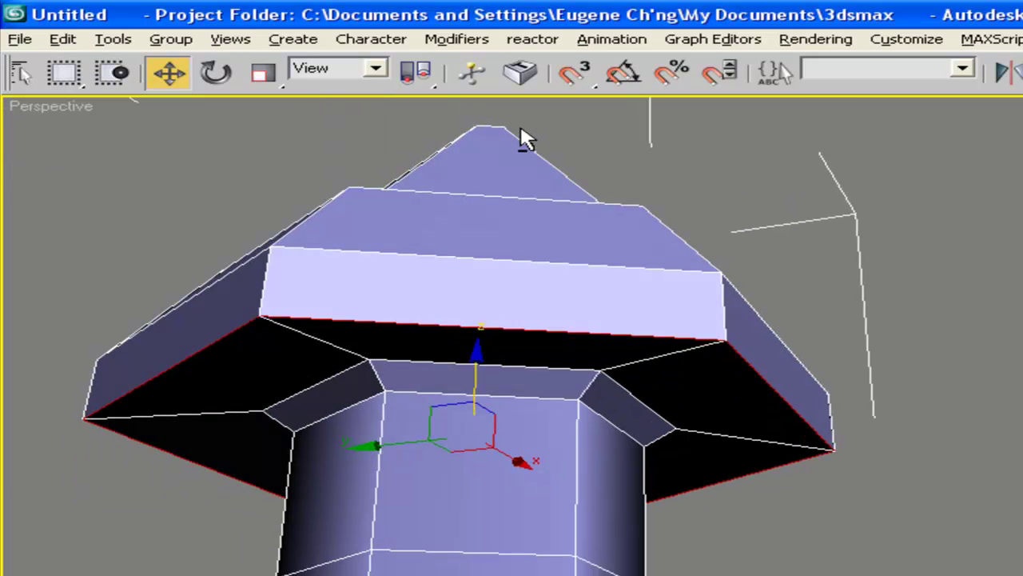
- Scale the lower rim edge loop slightly outward so the roof's rim flares
left_click(265, 73)
left_click_drag(463, 429, 464, 414)
middle_click_drag(523, 344, 601, 404, "alt")
scroll(600, 404, "down", 5)
middle_click_drag(688, 383, 734, 267, "alt")
scroll(704, 398, "up", 3)
scroll(708, 394, "down", 3)
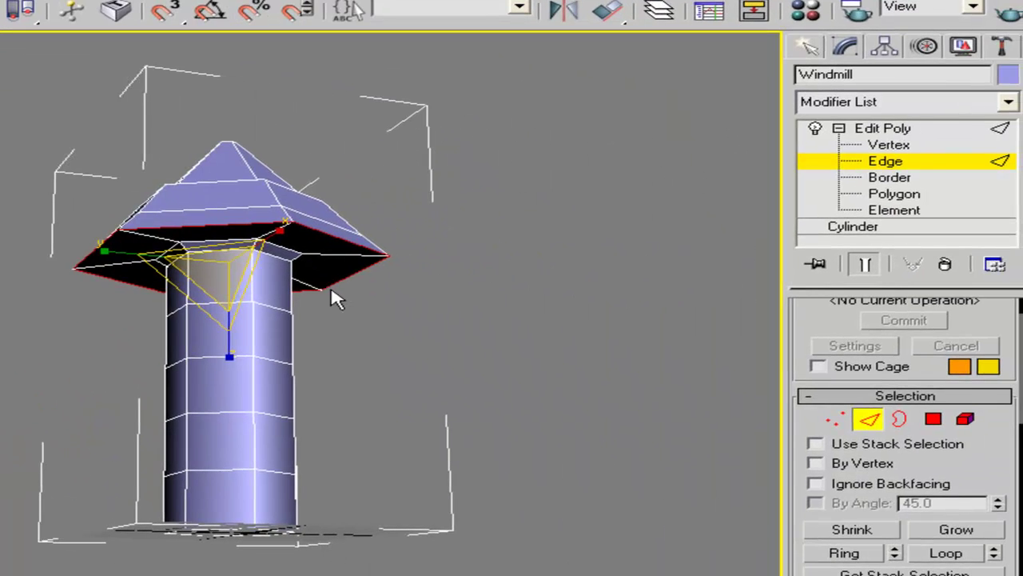
- Select all the outer roof polygons at Polygon level and move them slightly down along Z over the tower top
left_click(934, 419)
middle_click_drag(432, 251, 427, 274, "alt")
left_click_drag(44, 125, 66, 144)
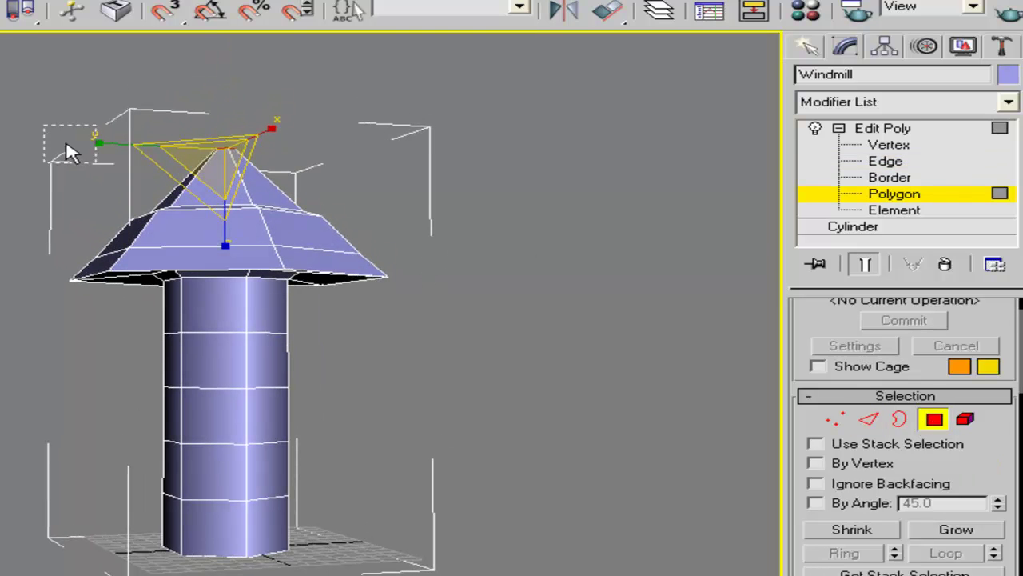
left_click(384, 266)
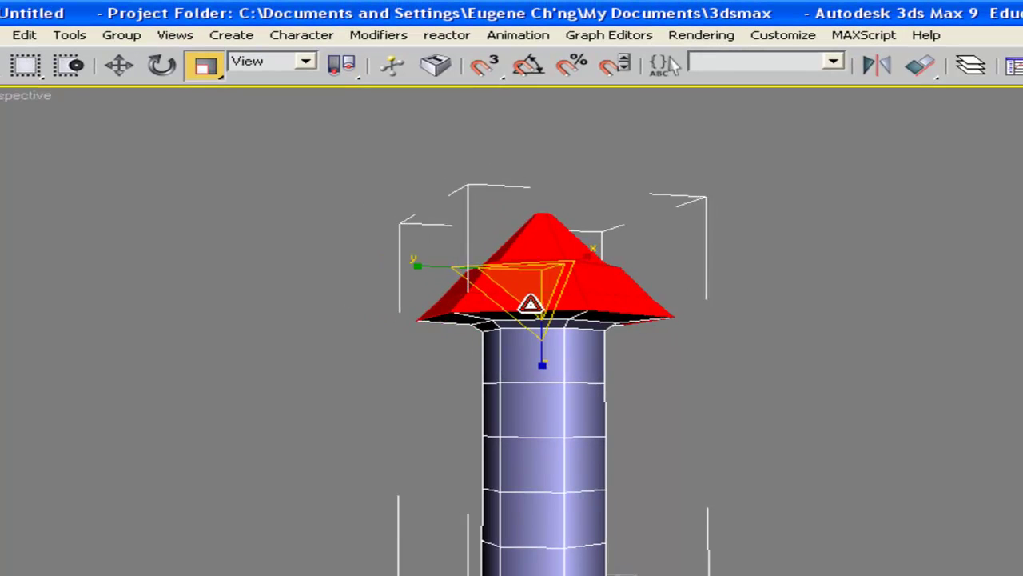
middle_click_drag(530, 304, 550, 293, "alt")
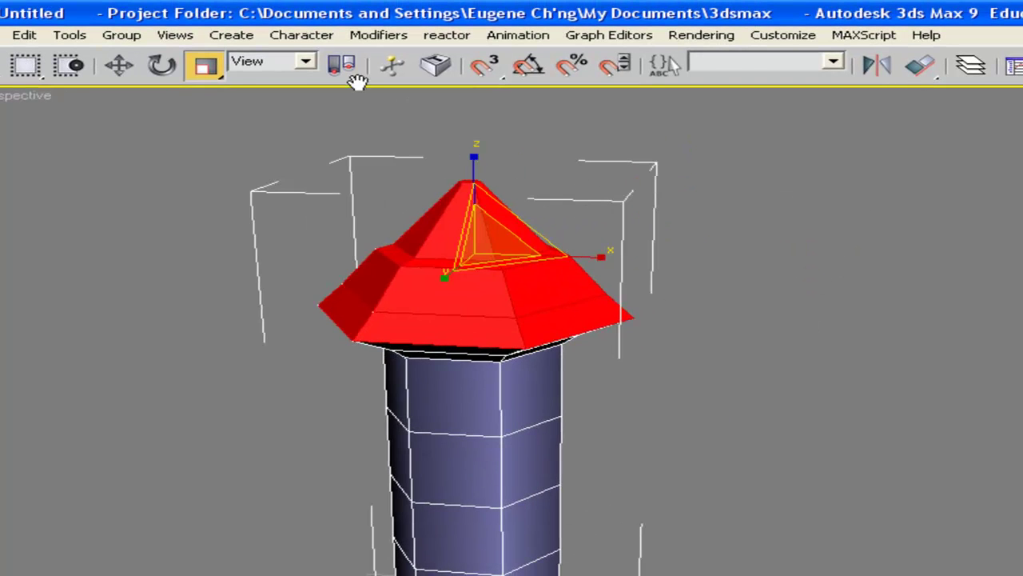
left_click(119, 65)
left_click_drag(474, 177, 475, 195)
middle_click_drag(475, 195, 511, 154, "alt")
left_click(689, 300)
middle_click_drag(689, 301, 822, 326, "alt")
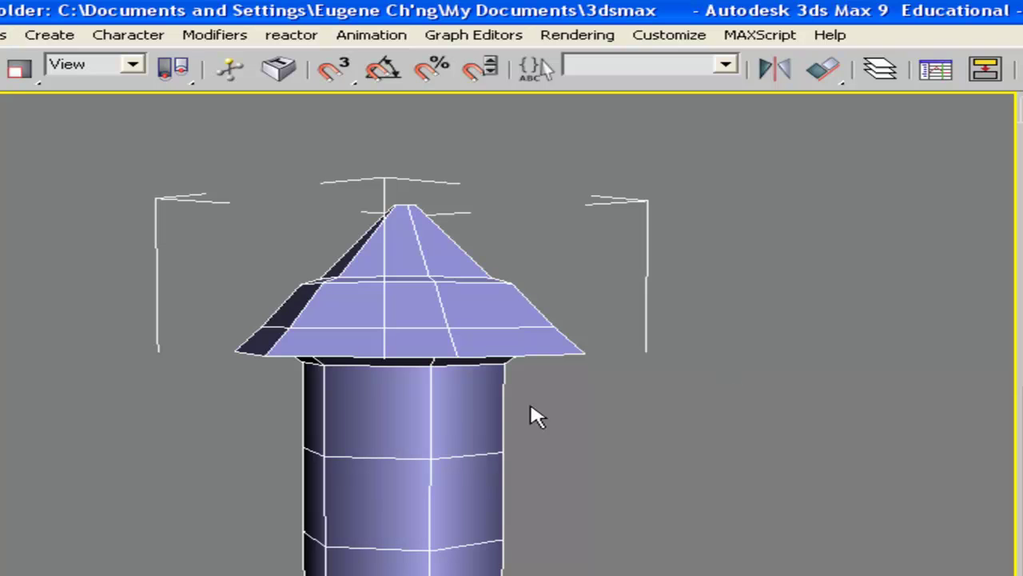
- Select the small polygon at the roof's peak and move it up along Z to make the roof taller and more pointed
middle_click_drag(536, 416, 553, 436, "alt")
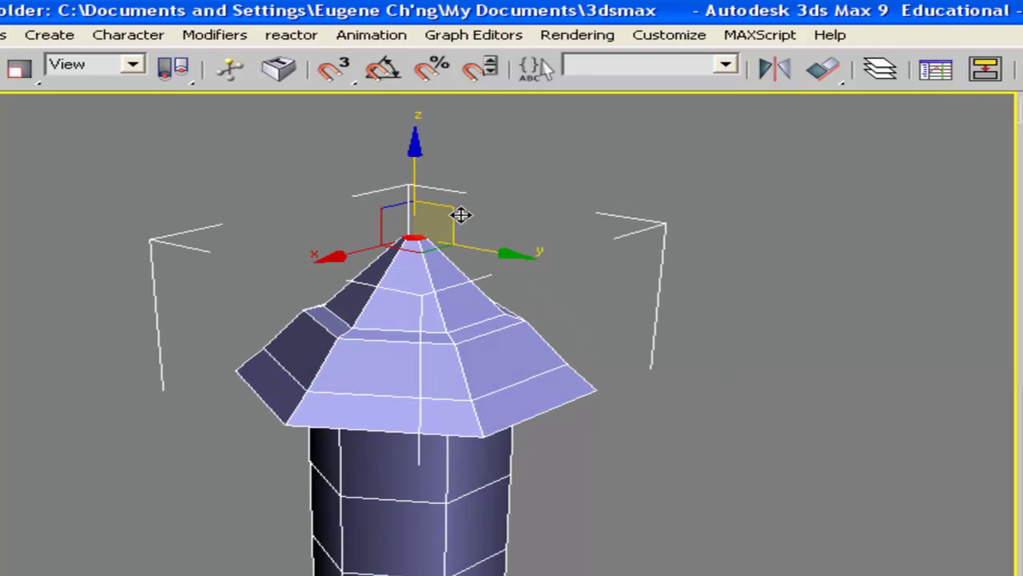
left_click_drag(414, 175, 415, 132)
middle_click_drag(647, 387, 345, 408, "alt")
scroll(497, 330, "down", 3)
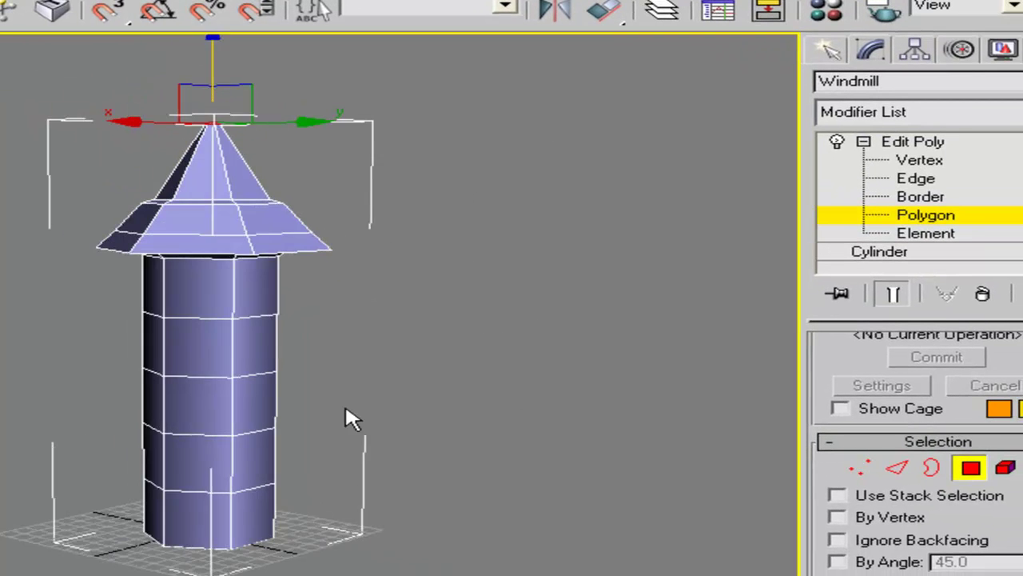
middle_click_drag(379, 471, 369, 428)
middle_click_drag(382, 491, 339, 462, "alt")
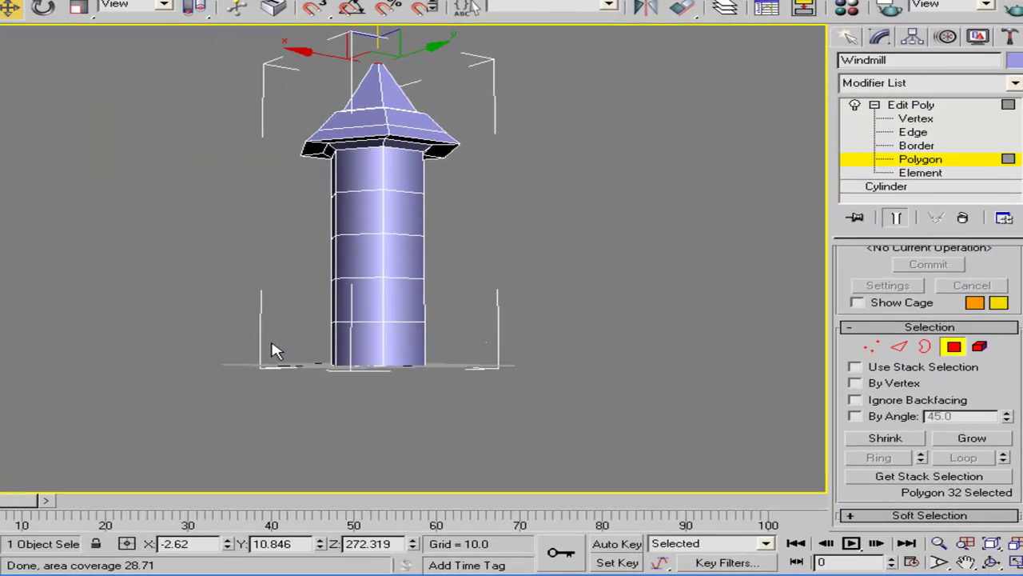
left_click_drag(271, 352, 498, 347)
scroll(492, 344, "up", 3)
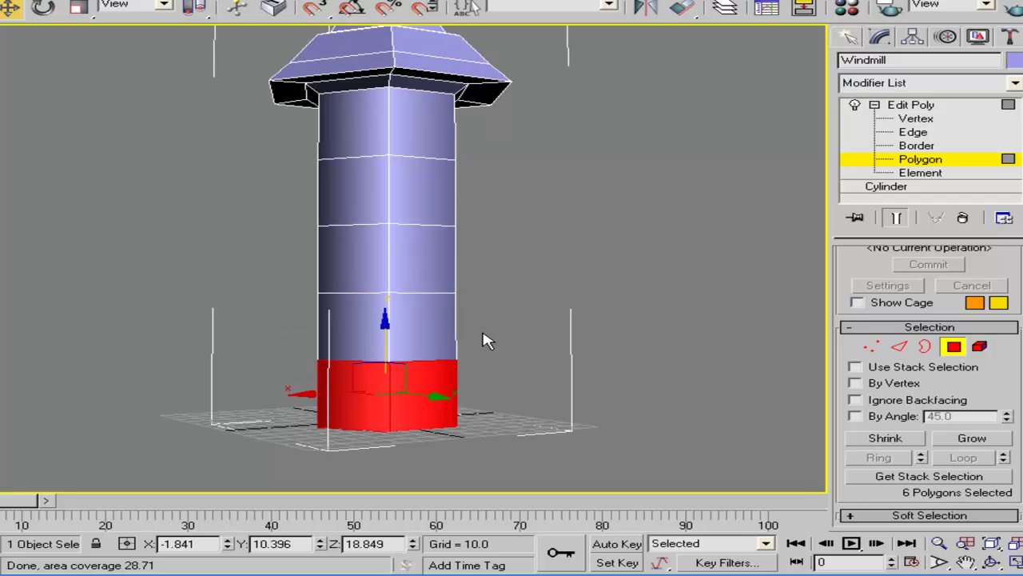
mouse_move(385, 338)
left_mouse_down()
mouse_move(386, 311)
mouse_move(386, 328)
left_mouse_up()
right_click(386, 328)
left_click(539, 364)
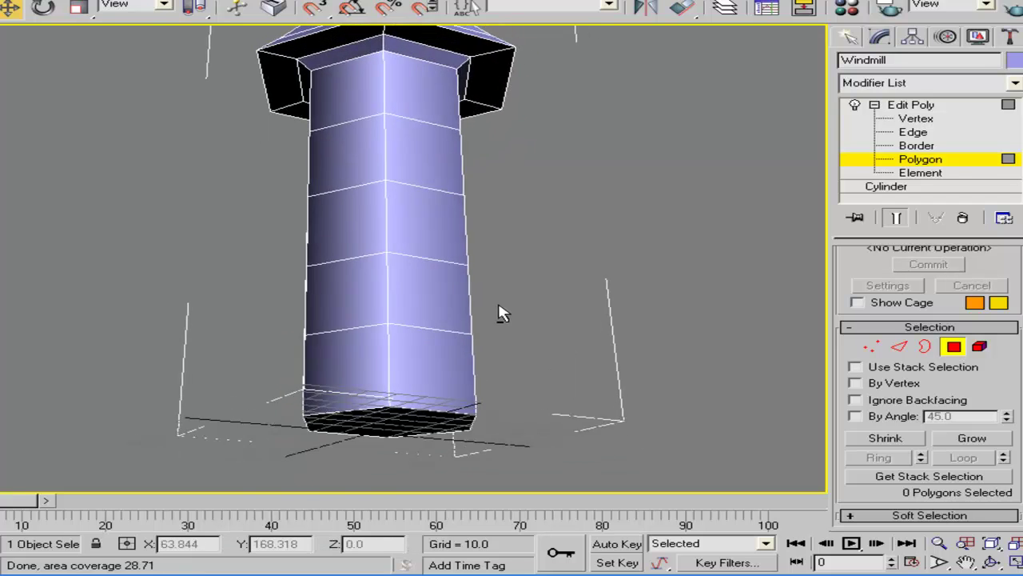
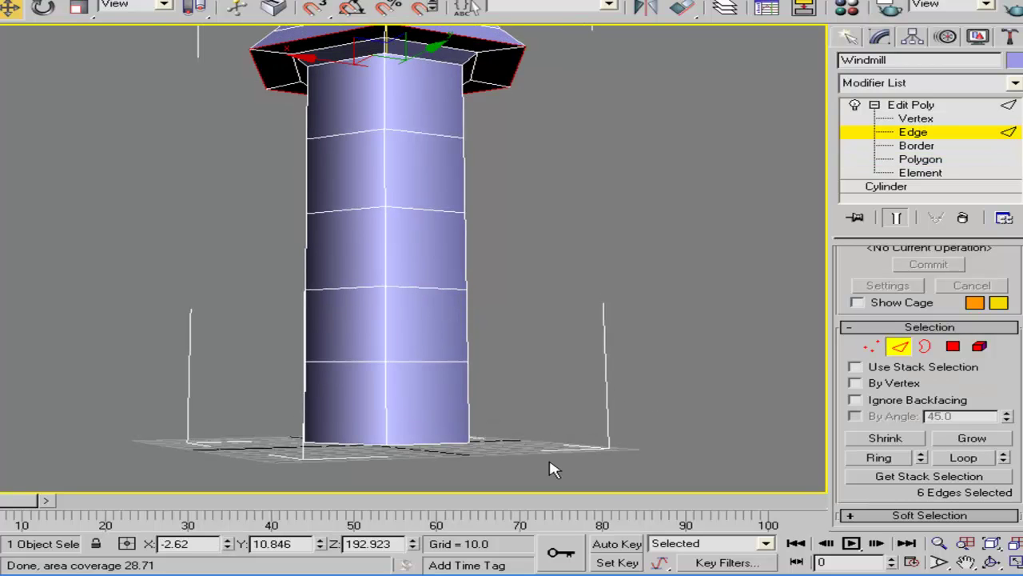
- Try to select the edges around the tower's bottom face at Edge level by expanding one bottom edge with Loop
left_click_drag(171, 396, 171, 396)
middle_click_drag(352, 393, 372, 293, "alt")
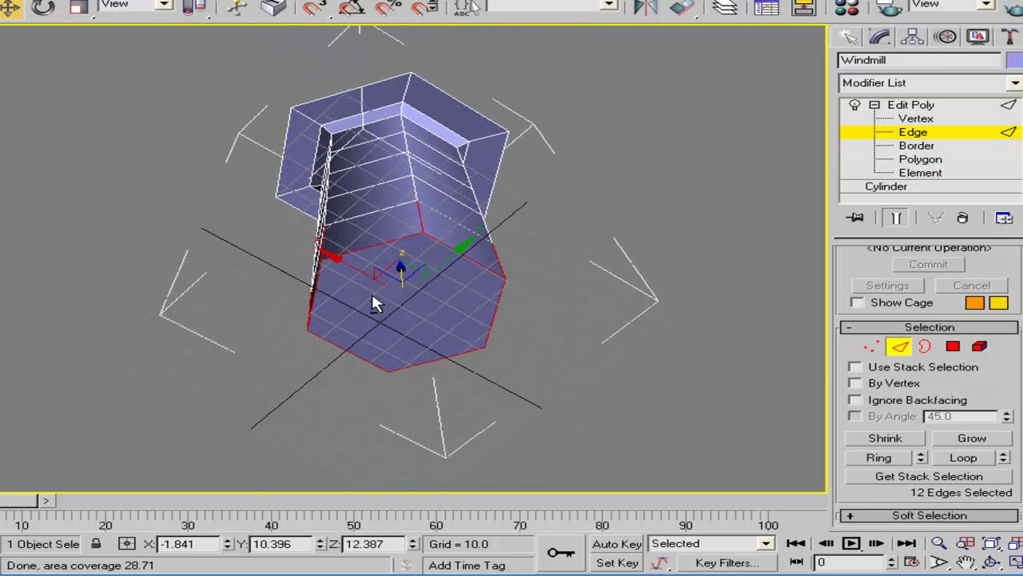
left_click(510, 273)
left_click(484, 264)
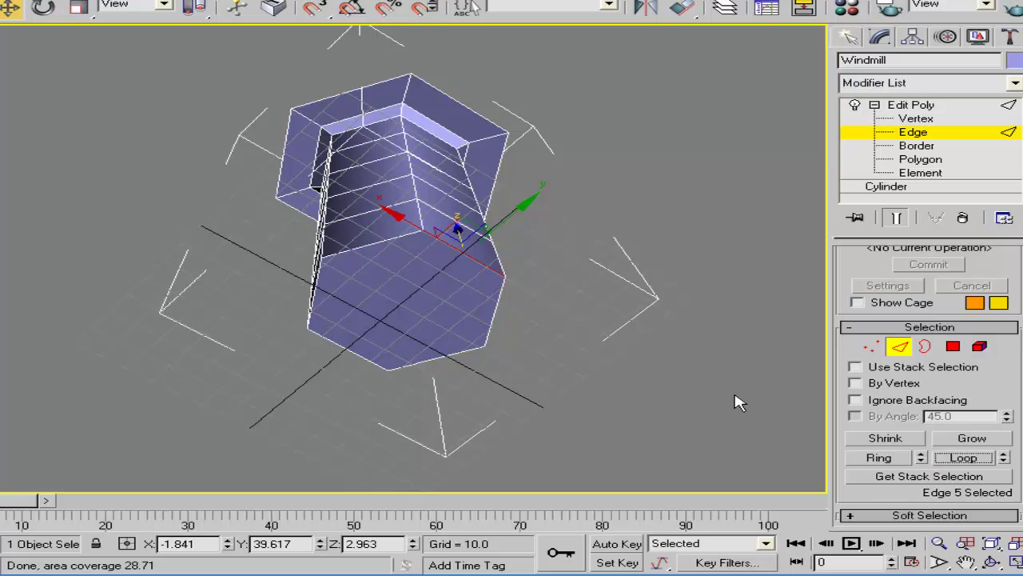
middle_click_drag(497, 285, 486, 307, "alt")
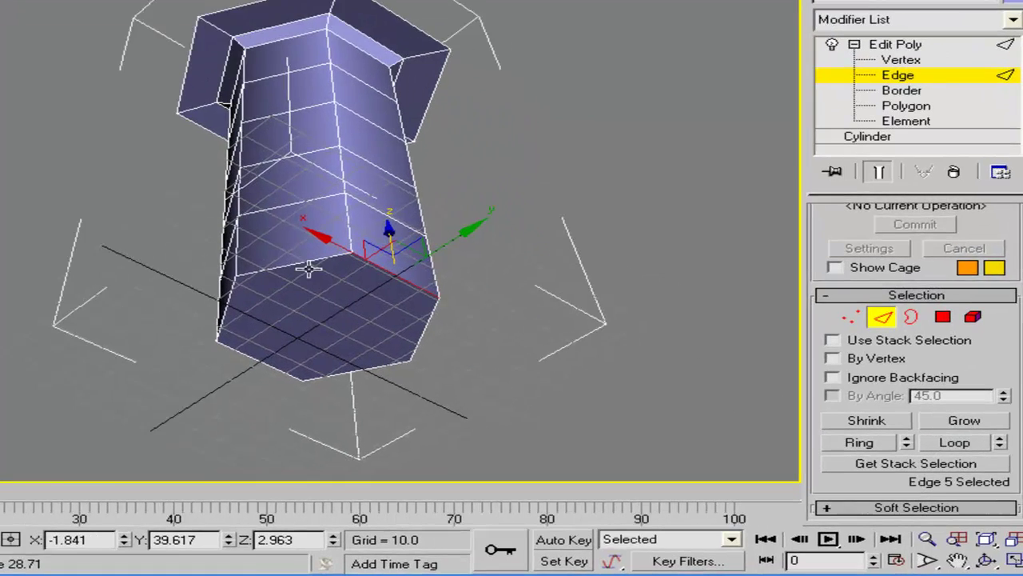
- Add the six edges around the tower's bottom face to the selection one by one and scale them outward to flare the base
left_click(401, 296)
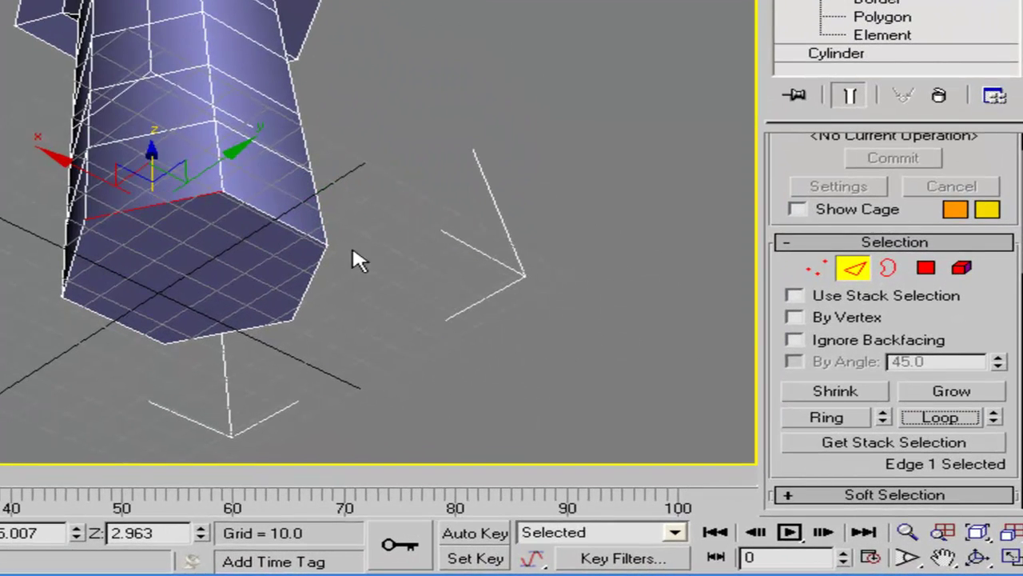
left_click(278, 222, "ctrl")
left_click(314, 272, "ctrl")
left_click(236, 328, "ctrl")
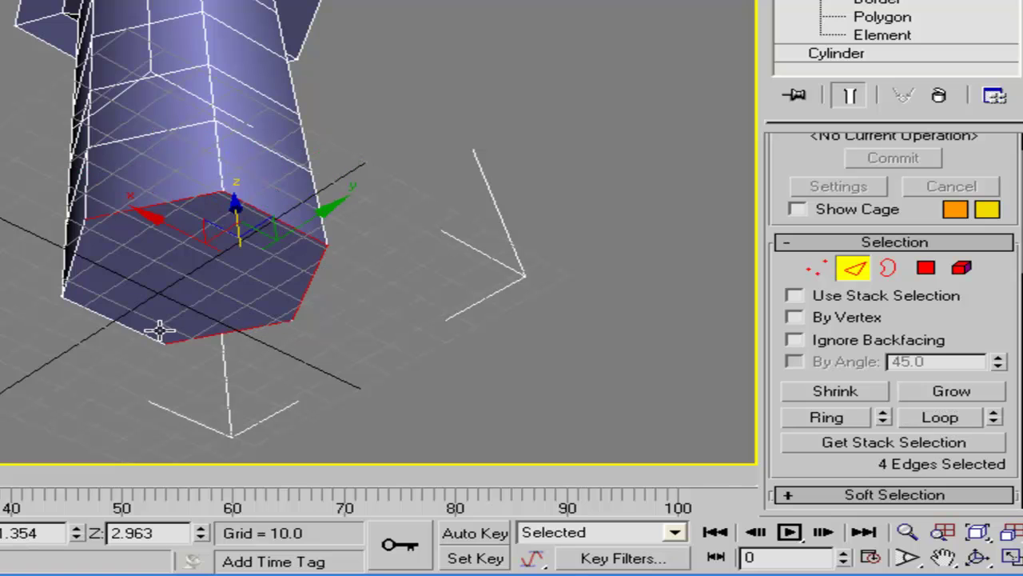
left_click(98, 316, "ctrl")
left_click(74, 262, "ctrl")
middle_click_drag(159, 195, 183, 274, "alt")
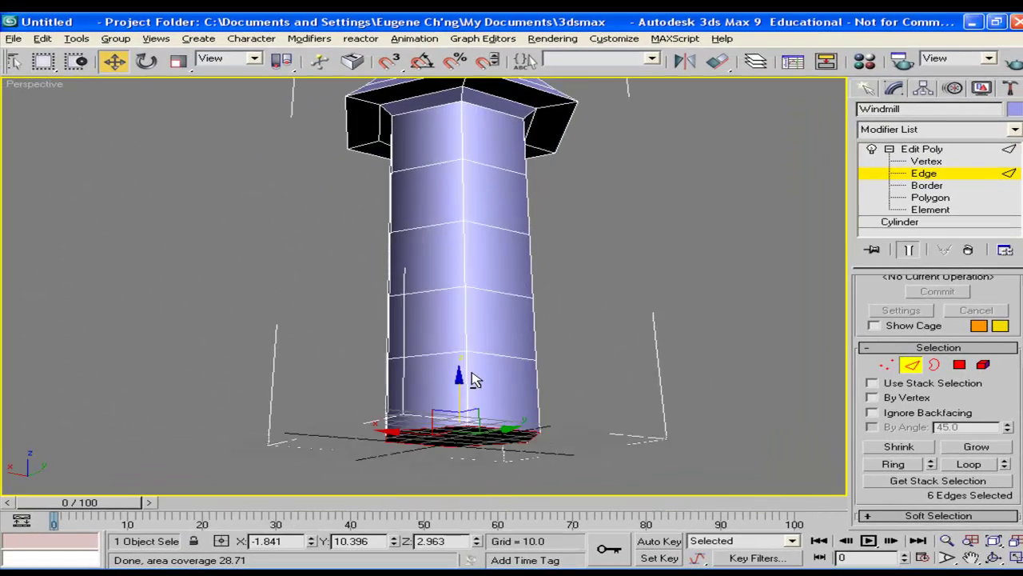
left_click(179, 62)
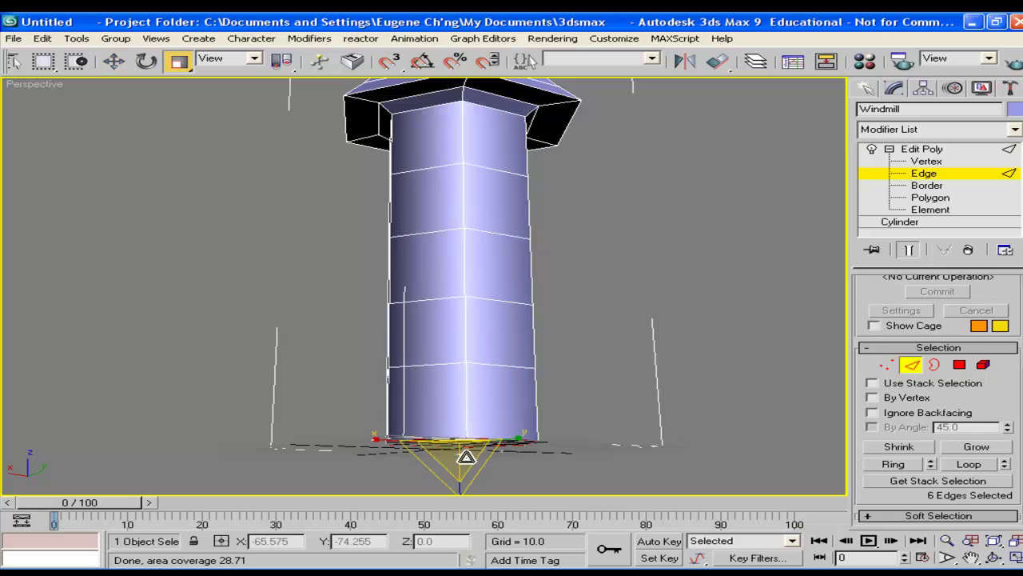
left_click_drag(466, 457, 455, 428)
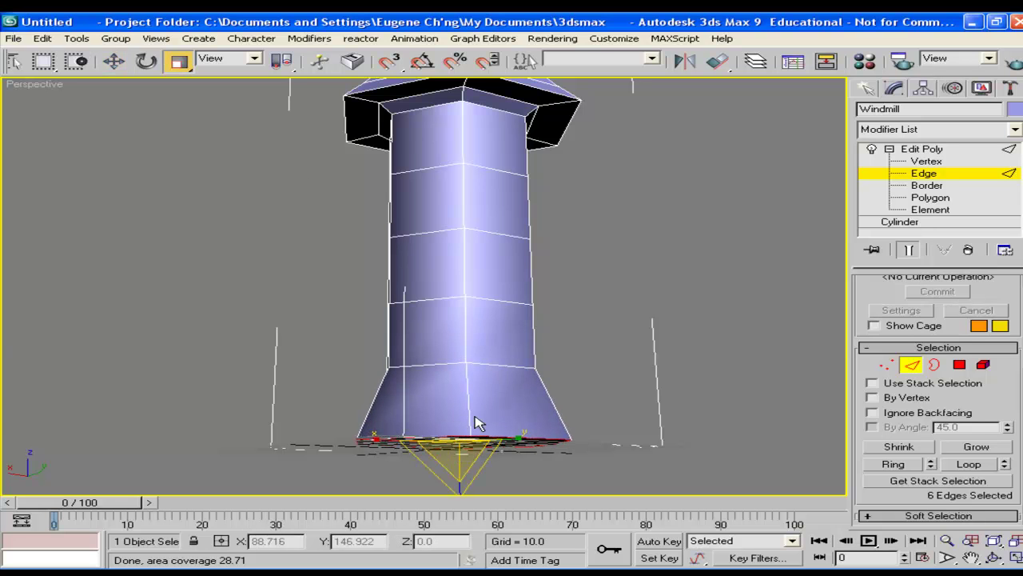
- Select the edge loop just above the flared base with Loop and move it down along Z to flatten the flare
middle_click_drag(475, 423, 549, 355, "alt")
left_click(505, 389)
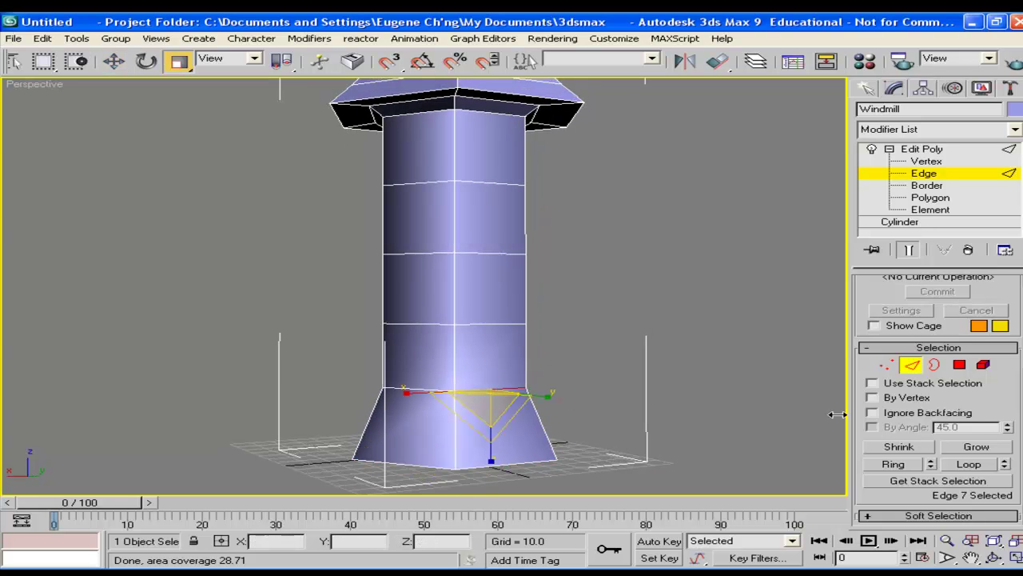
left_click(967, 465)
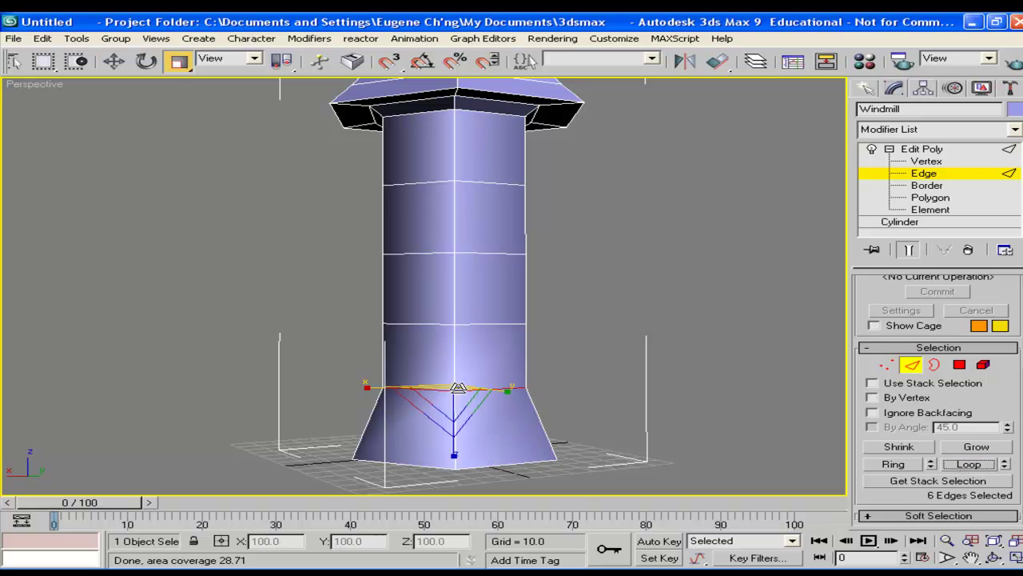
left_click(114, 61)
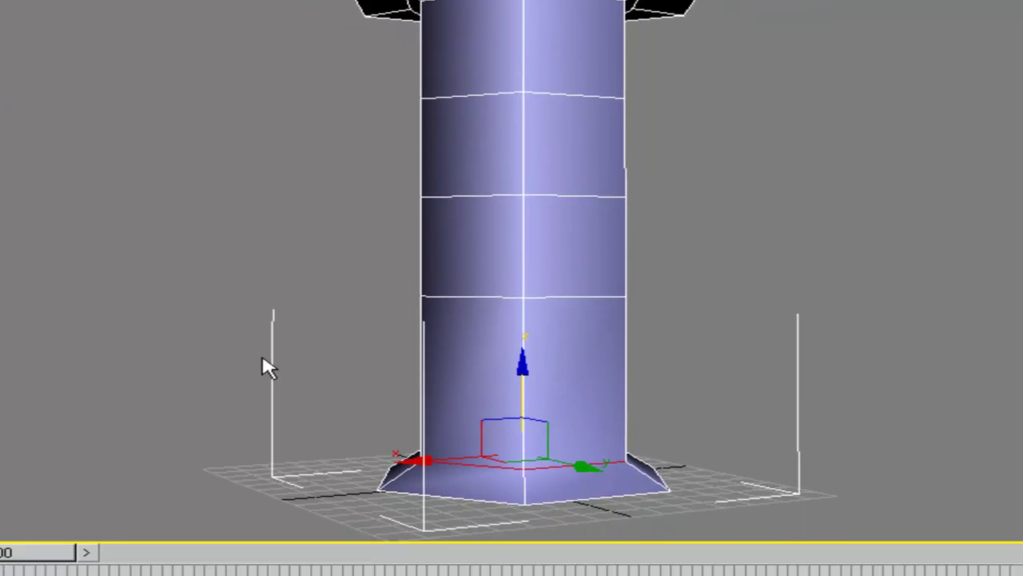
- Select all the edges of the flared base and move them up along Z to about 34, shortening the lowest tower section
left_click_drag(262, 356, 711, 465)
left_click(714, 325)
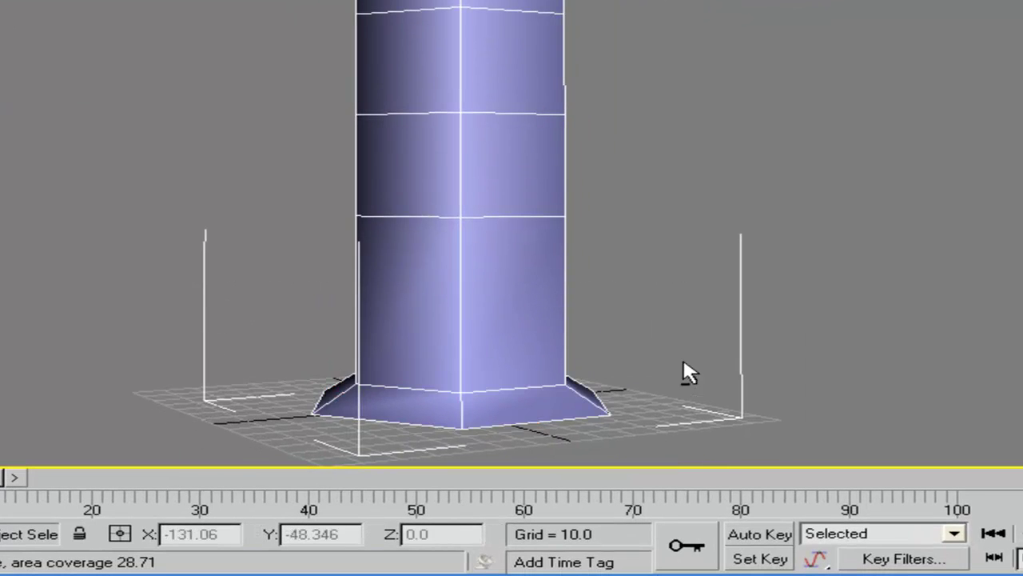
middle_click_drag(683, 361, 682, 332, "alt")
left_click_drag(665, 426, 276, 377)
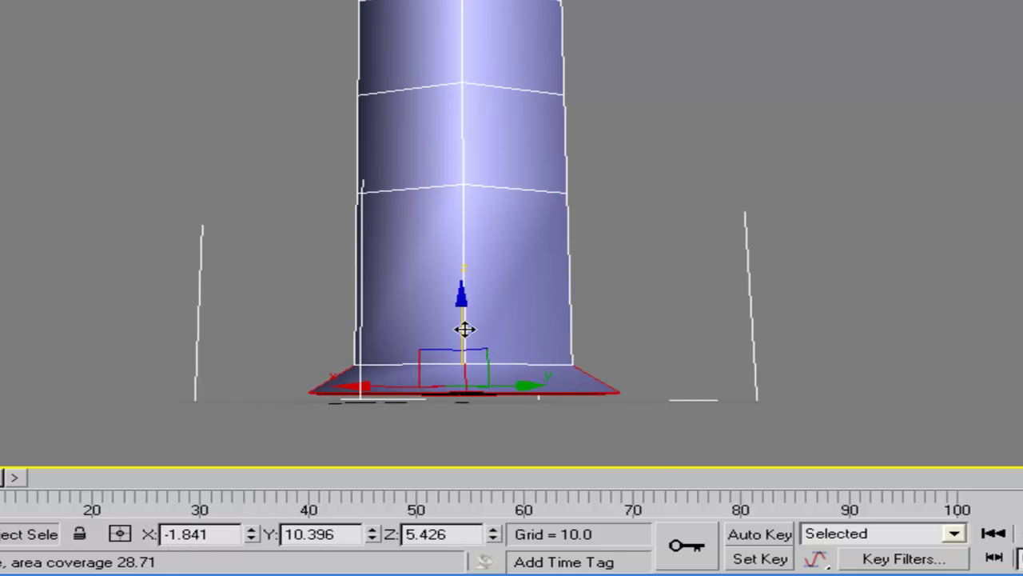
middle_click_drag(464, 329, 707, 330, "alt")
left_click_drag(464, 299, 494, 246)
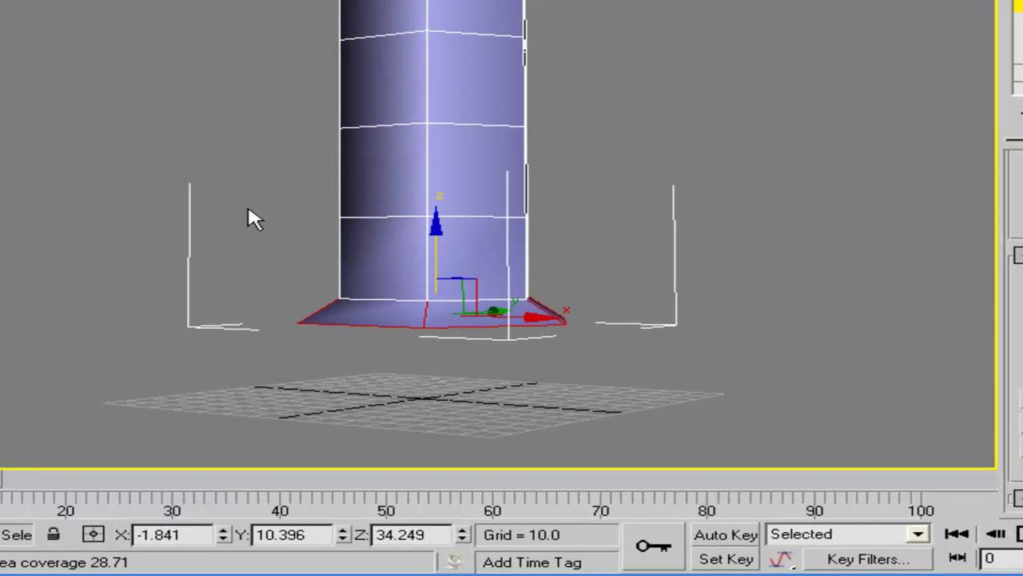
- Select the polygons of the flared base and the lowest tower section at Polygon level and scale them uniformly outward
left_click_drag(279, 201, 384, 285)
left_click(929, 299)
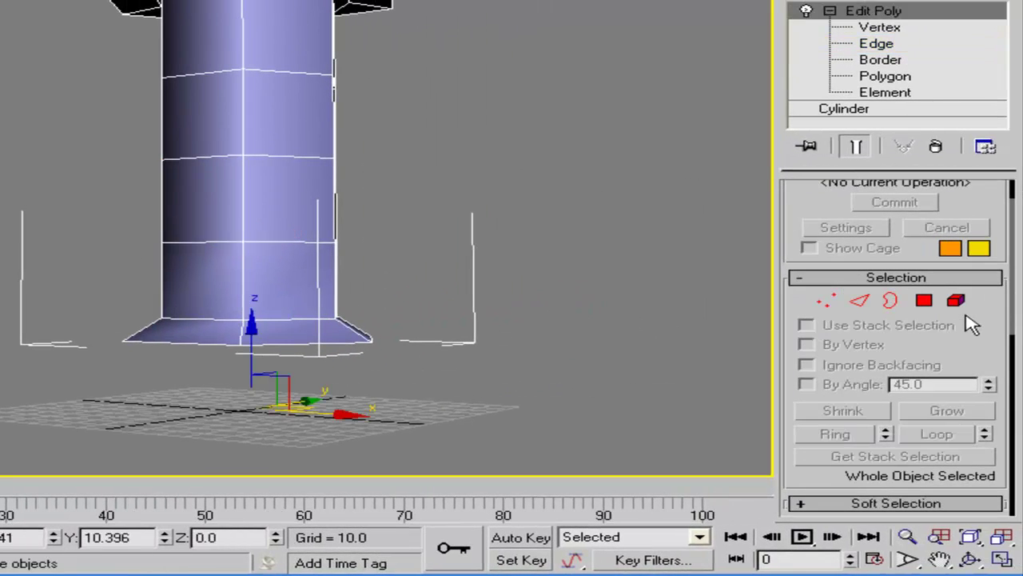
left_click(929, 298)
middle_click_drag(524, 222, 472, 258, "alt")
middle_click_drag(546, 349, 549, 296, "alt")
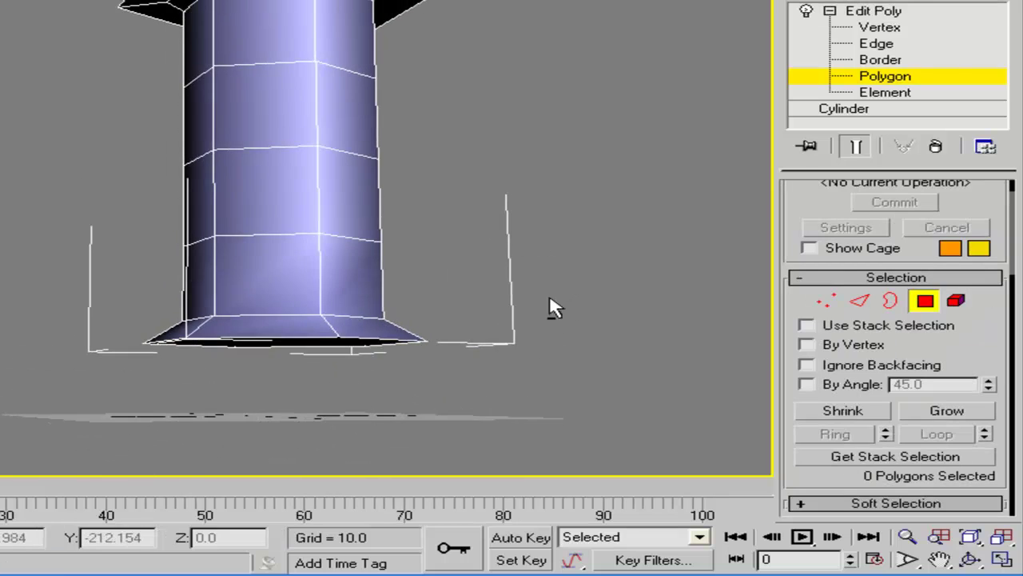
left_click_drag(473, 357, 109, 273)
middle_click_drag(521, 225, 472, 273, "alt")
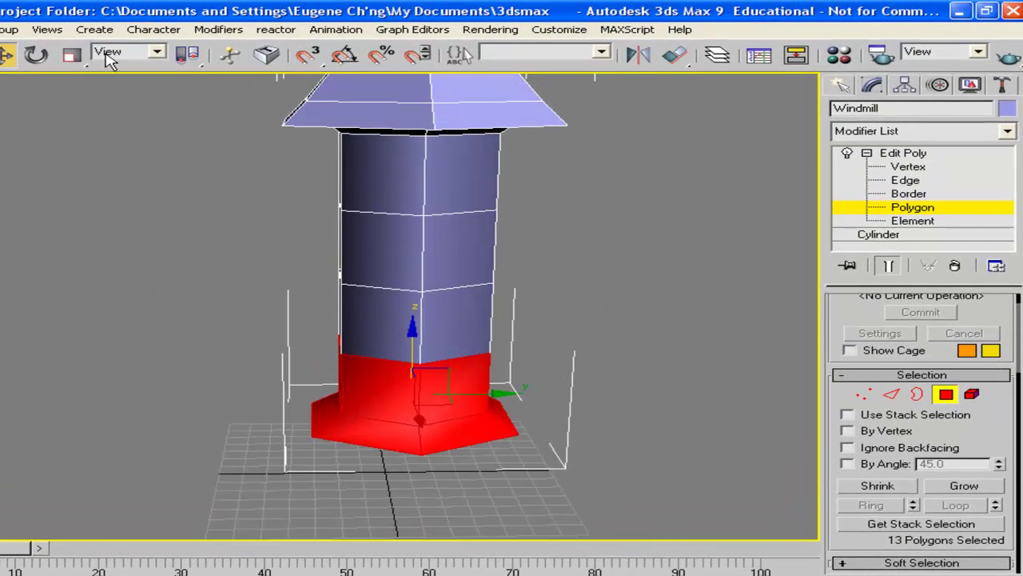
left_click(72, 53)
left_click_drag(392, 391, 431, 357)
middle_click_drag(527, 338, 569, 269, "alt")
left_click(579, 376)
- Select the bottom polygon of the base and bevel it downward to form a thin plinth under the windmill
middle_click_drag(579, 387, 595, 358)
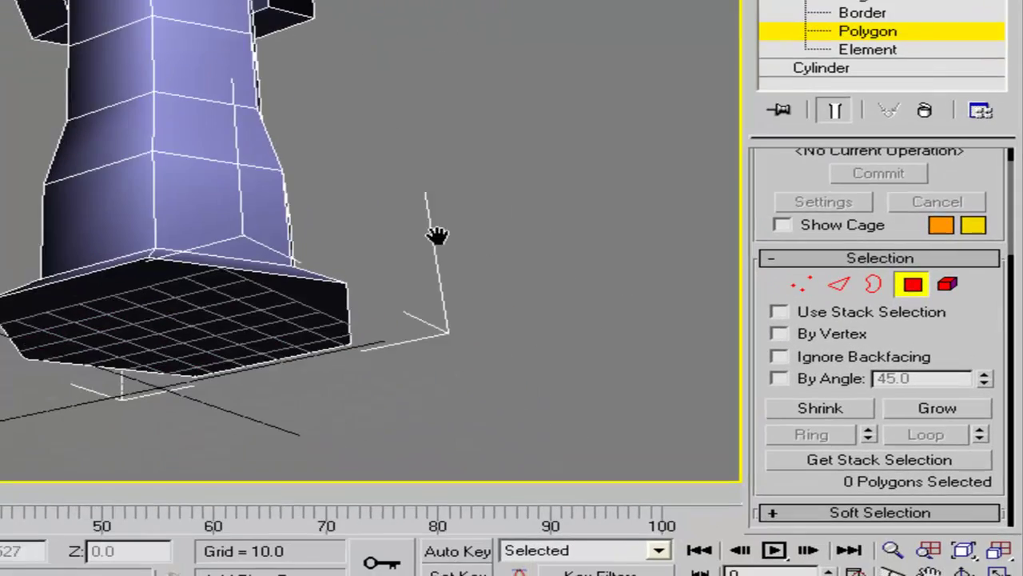
middle_click_drag(437, 234, 433, 144, "alt")
left_click(293, 236)
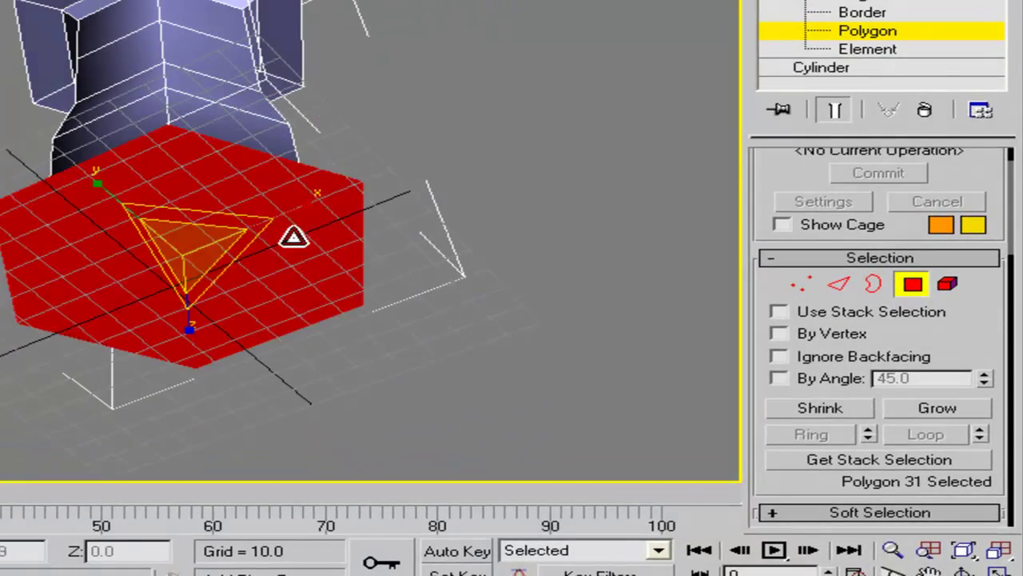
scroll(831, 391, "down", 6)
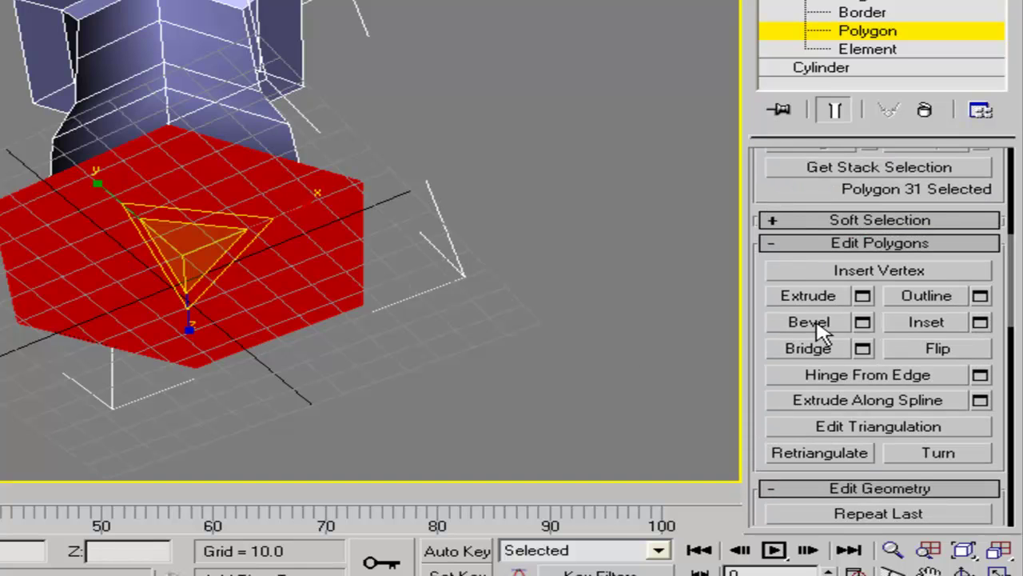
left_click(809, 322)
left_click_drag(293, 260, 272, 163)
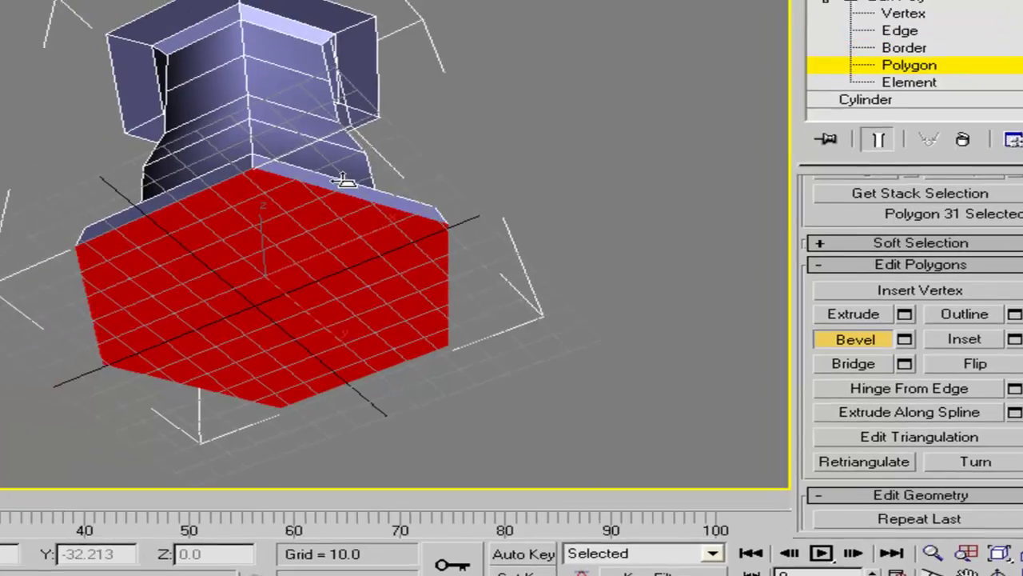
left_click(265, 158)
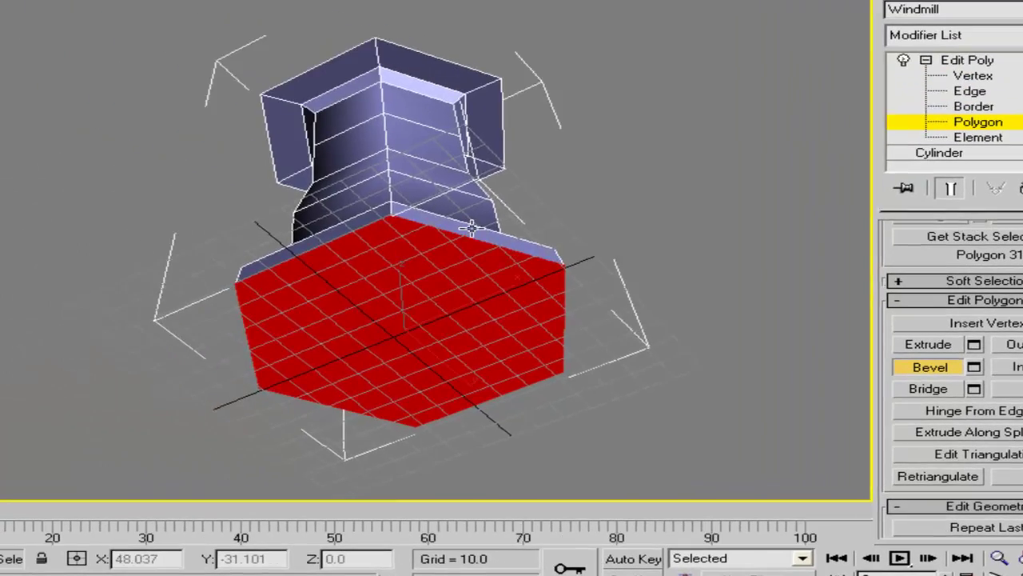
middle_click_drag(472, 229, 683, 317, "alt")
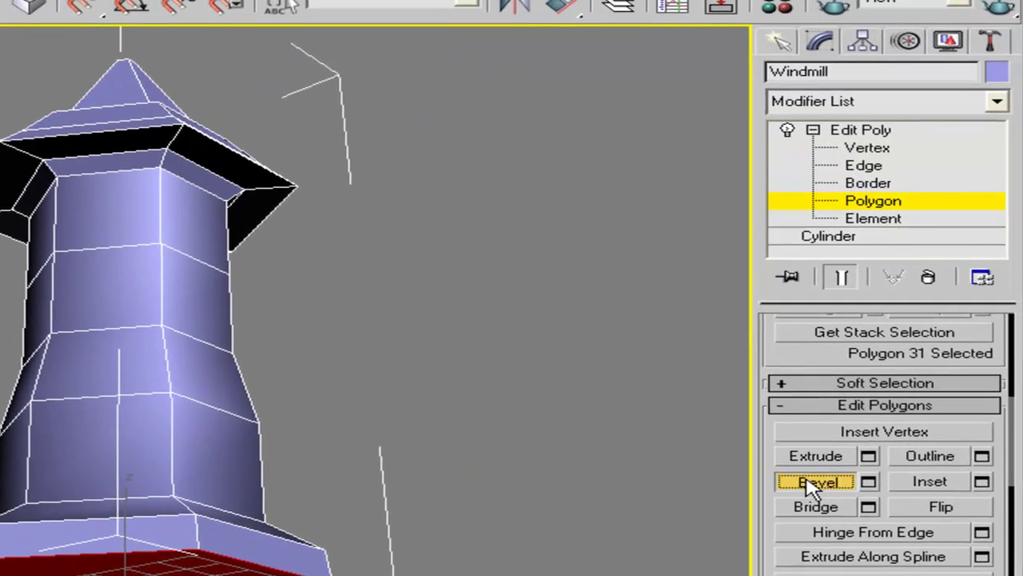
left_click(514, 360)
- Leave Polygon level, deselect the windmill and bring the whole model into view
middle_click_drag(491, 320, 416, 267, "alt")
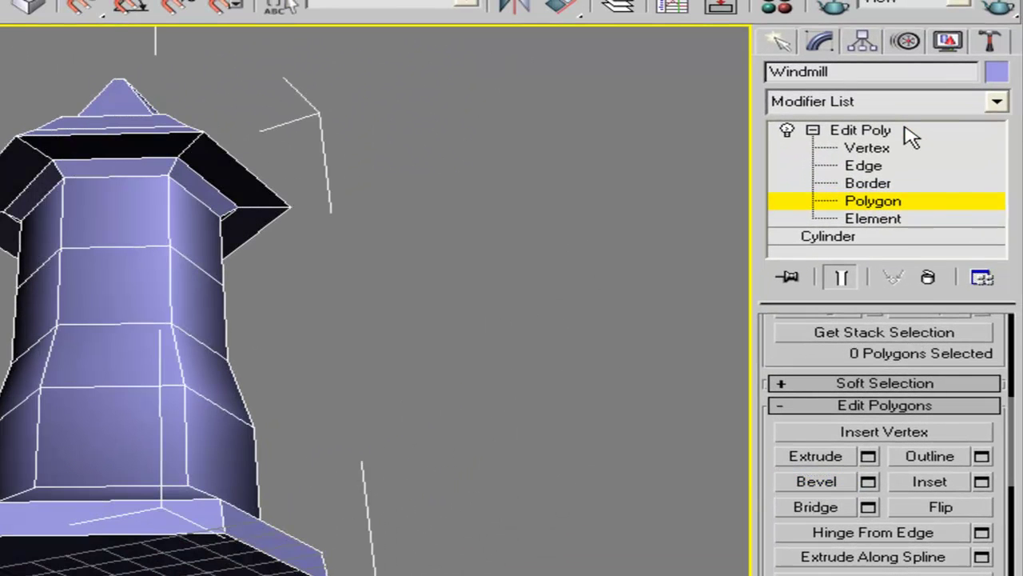
left_click(883, 130)
left_click(352, 224)
scroll(416, 267, "down", 4)
middle_click_drag(348, 290, 315, 335, "alt")
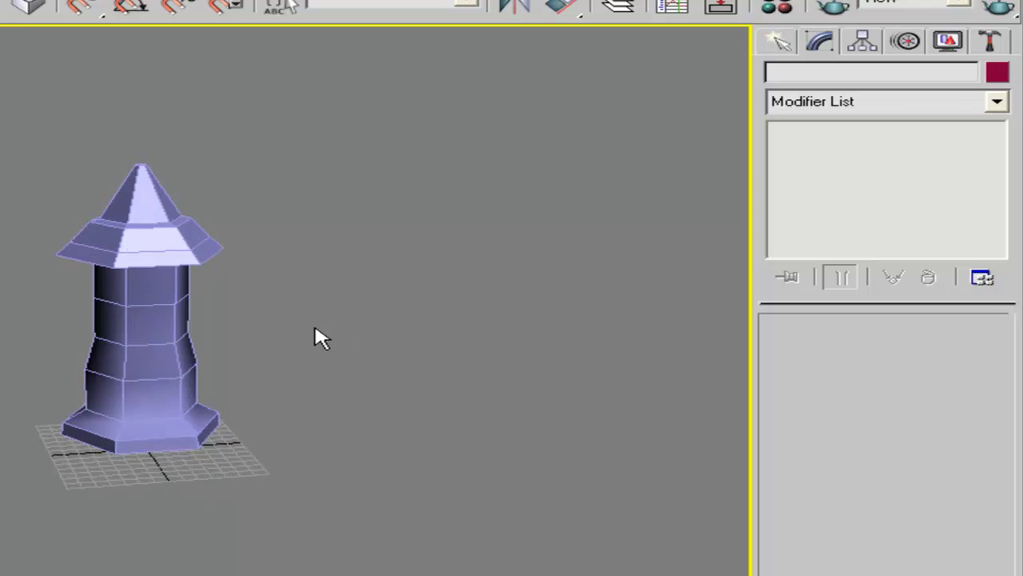
- Move the whole windmill down along Z so that its base rests on the ground grid
scroll(328, 368, "up", 4)
middle_click_drag(338, 398, 462, 274, "alt")
middle_click_drag(462, 274, 394, 321)
left_click(112, 74)
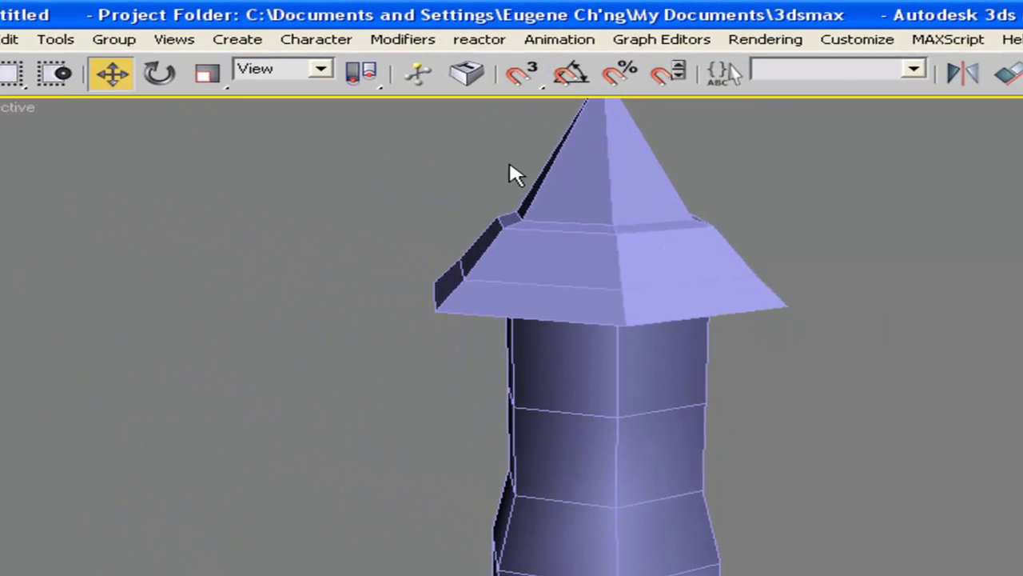
left_click(571, 182)
middle_click_drag(763, 251, 788, 135)
scroll(784, 148, "down", 2)
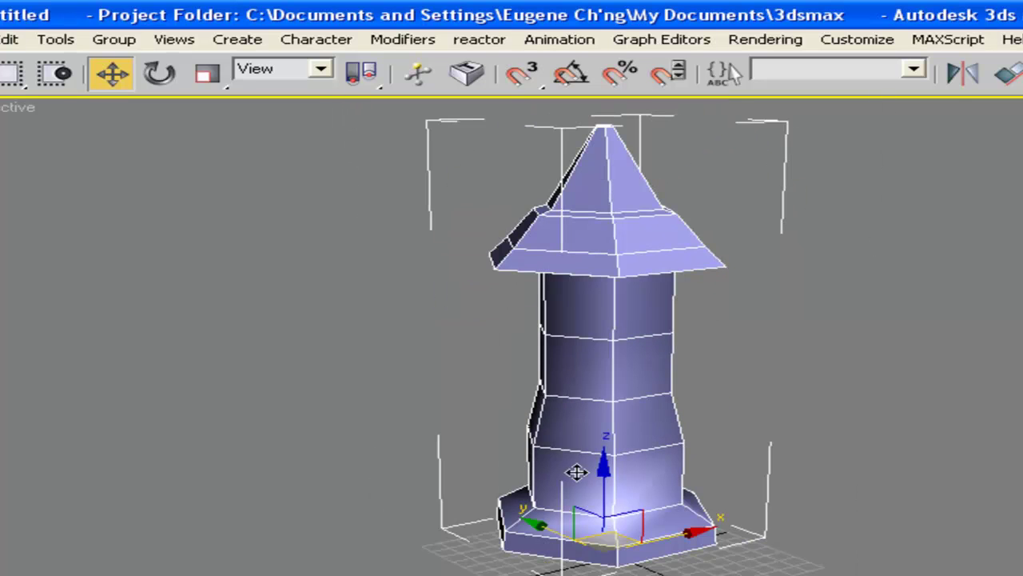
left_click_drag(602, 483, 606, 502)
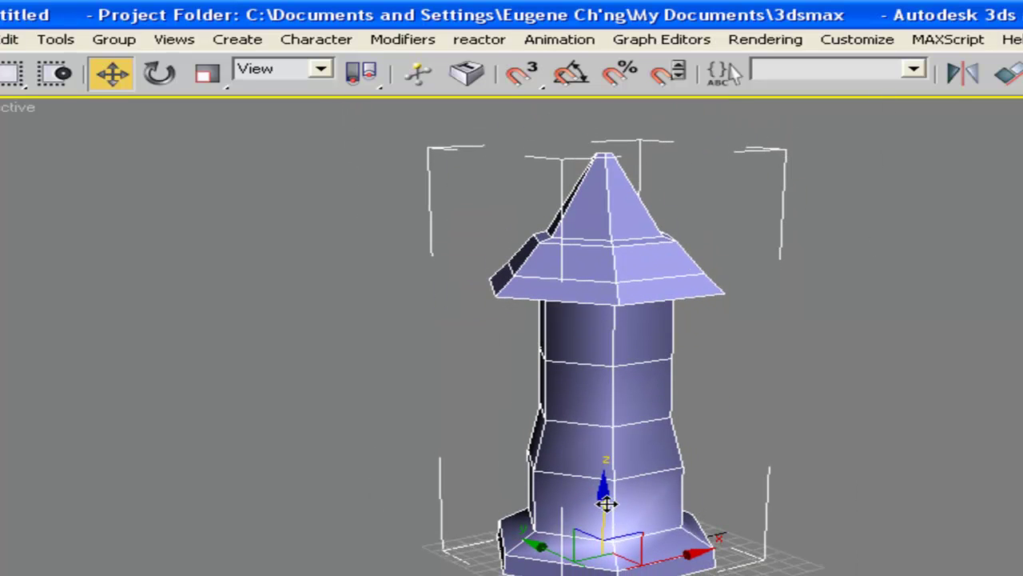
middle_click_drag(742, 450, 733, 406, "alt")
scroll(743, 407, "up", 3)
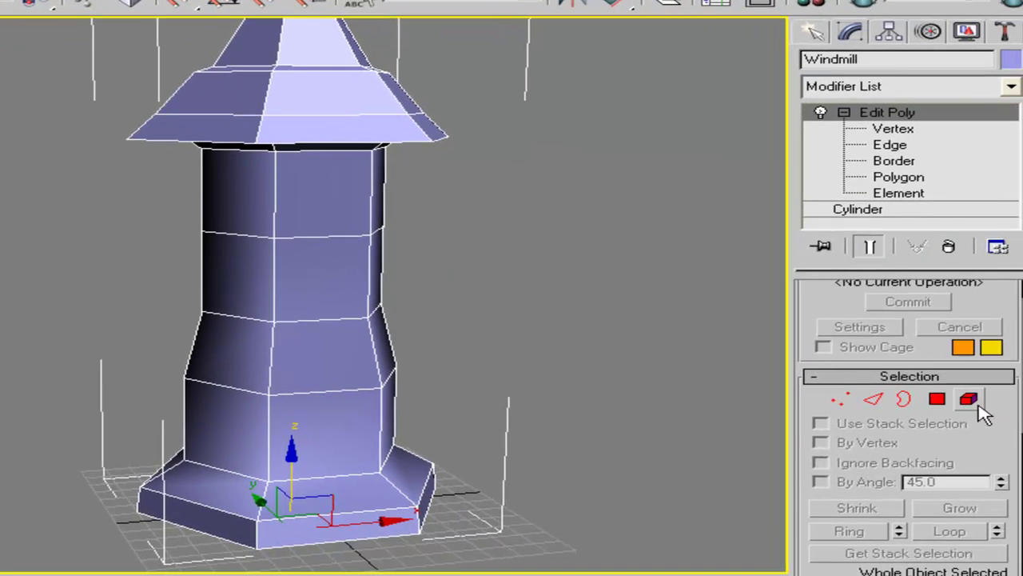
- Examine the windmill's roof, tower and base from several sides, above and below
left_click(889, 330)
middle_click_drag(506, 226, 410, 255, "alt")
scroll(421, 231, "down", 3)
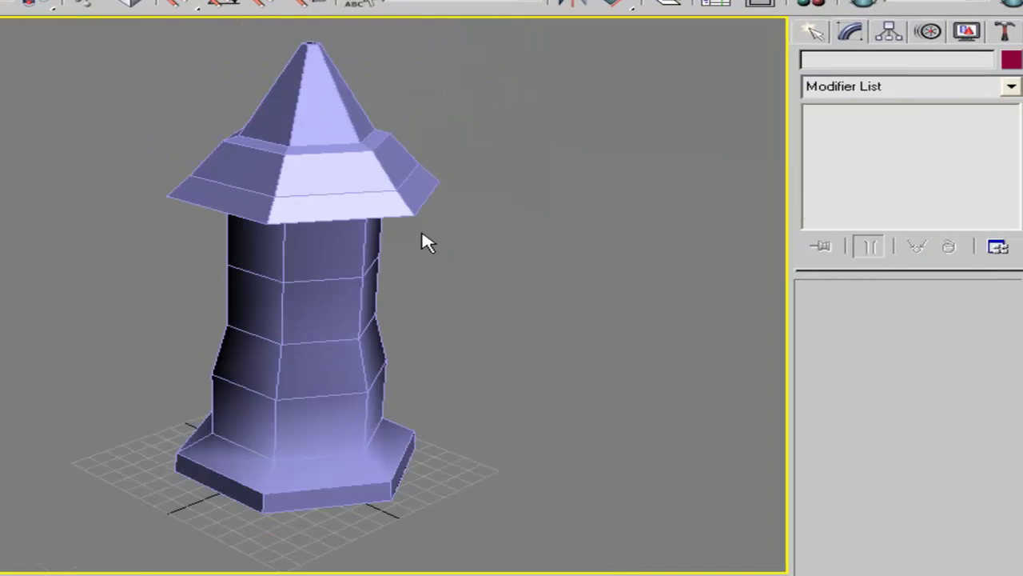
middle_click_drag(409, 359, 495, 312, "alt")
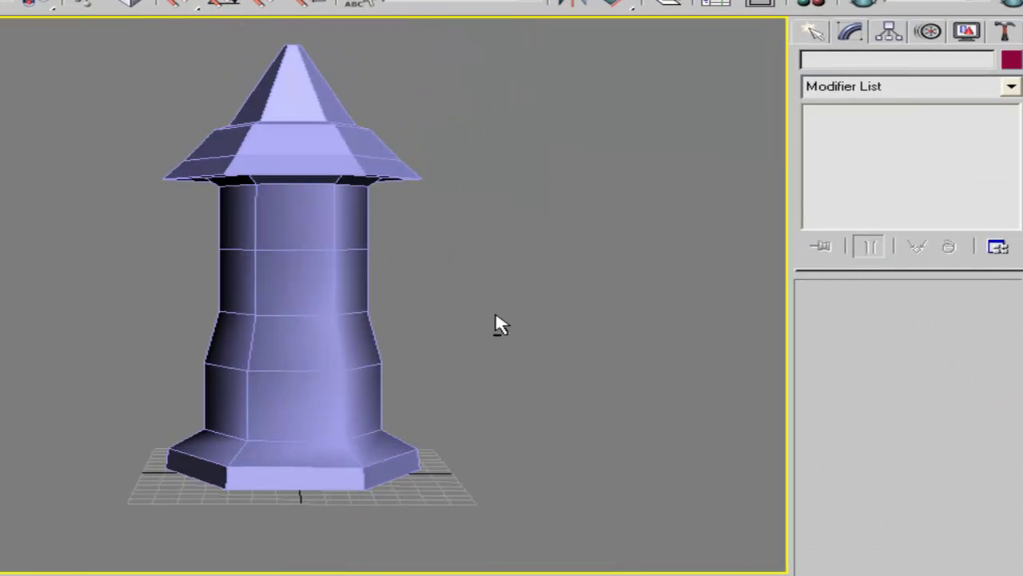
middle_click_drag(418, 254, 343, 267)
scroll(350, 268, "up", 3)
middle_click_drag(420, 237, 464, 288, "alt")
scroll(463, 288, "down", 2)
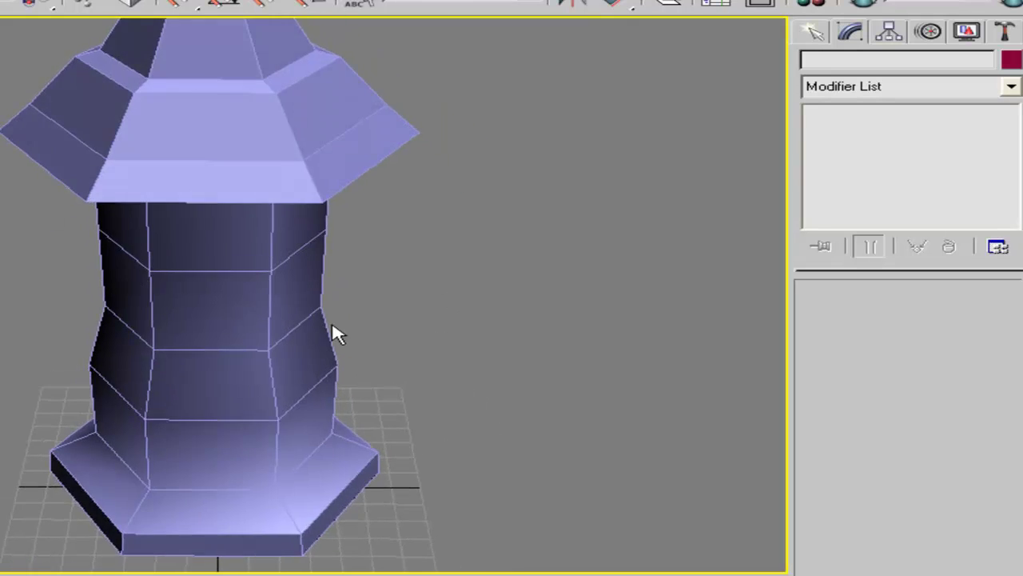
middle_click_drag(333, 333, 424, 264, "alt")
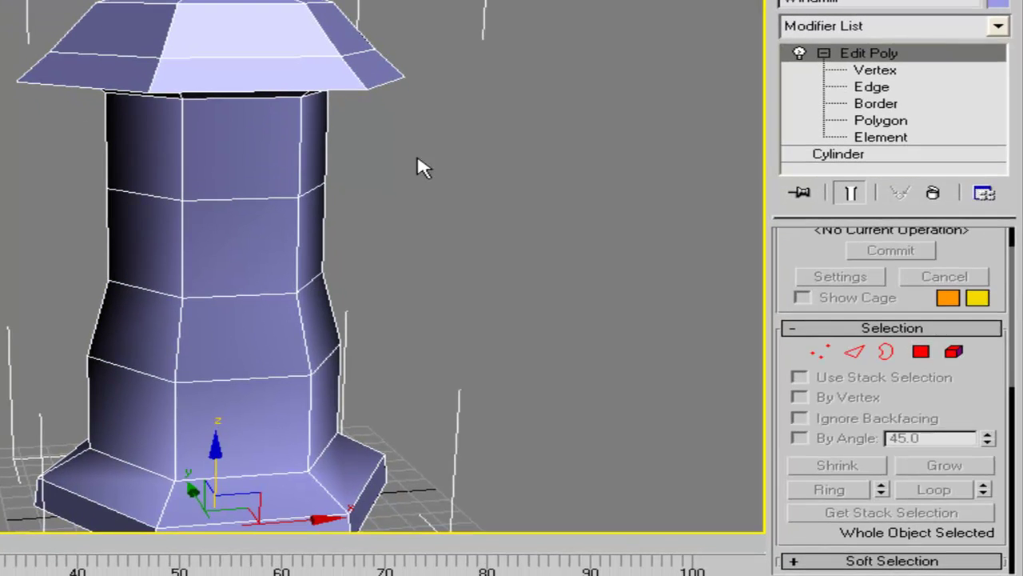
- Select the front polygon of the tower section just below the roof at Polygon level and bevel it into a smaller recessed square
left_click(921, 352)
left_click(245, 153)
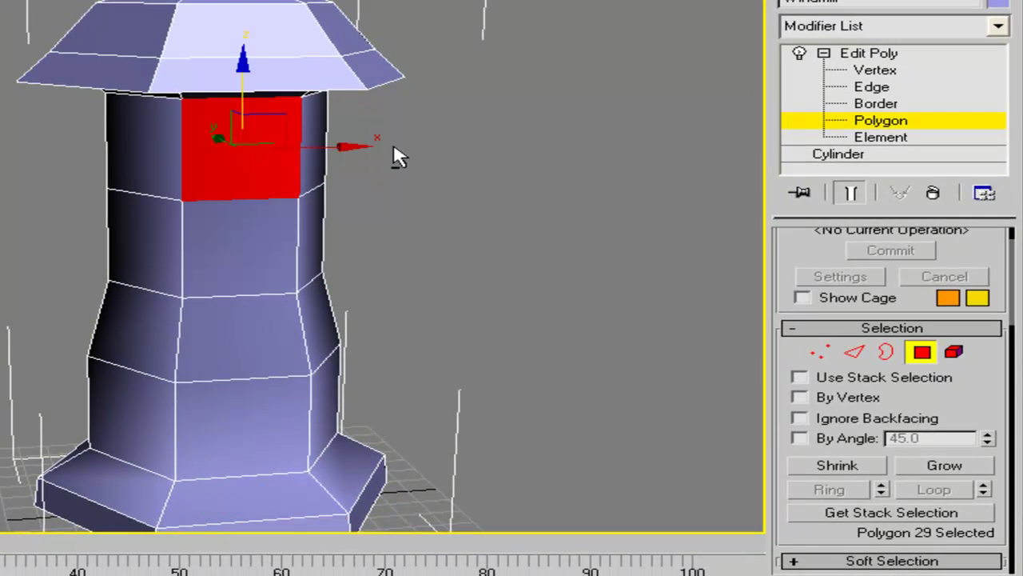
middle_click_drag(394, 144, 440, 199, "alt")
scroll(390, 192, "up", 2)
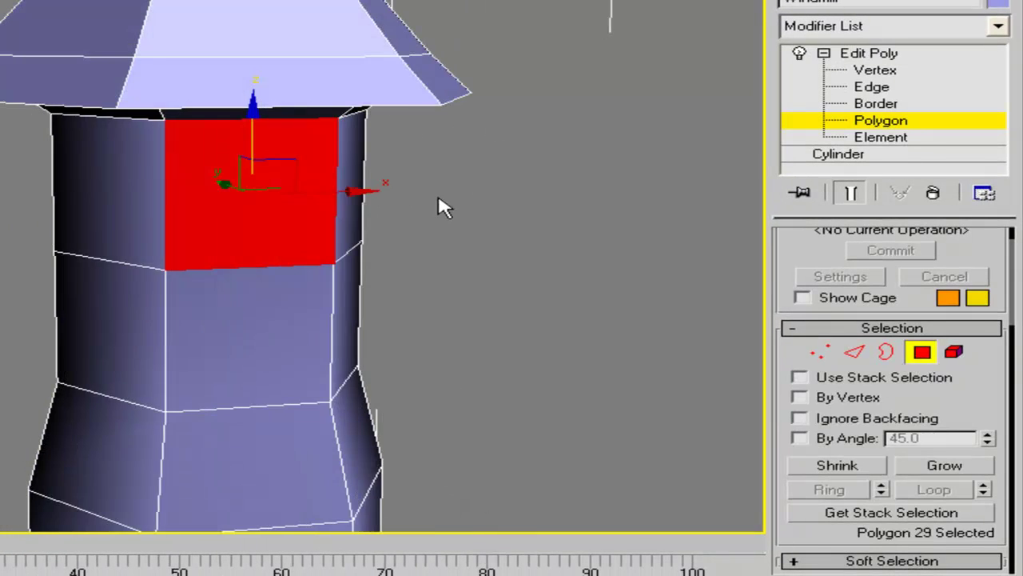
scroll(439, 197, "up", 2)
left_click_drag(778, 501, 821, 279)
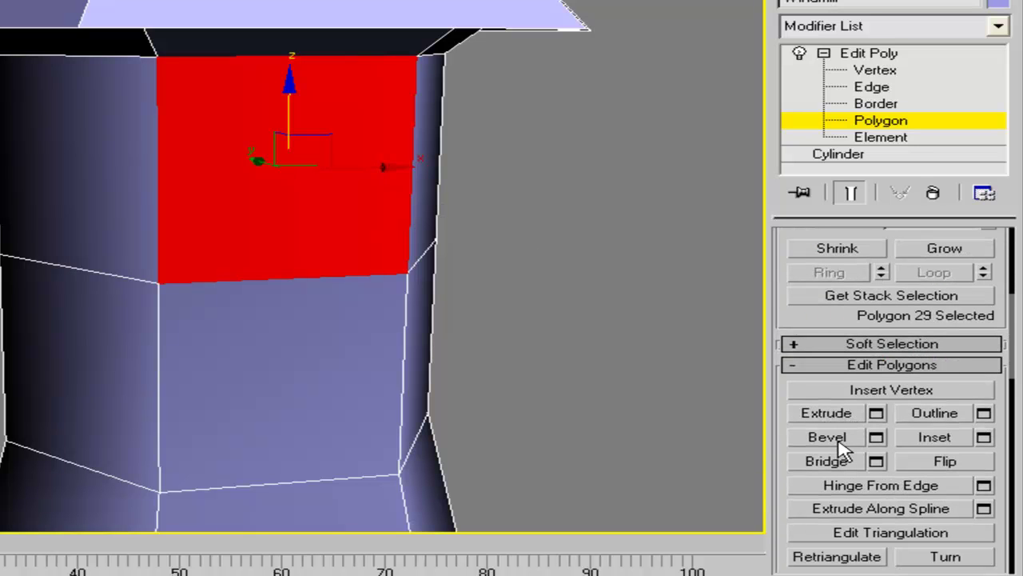
left_click_drag(311, 223, 301, 199)
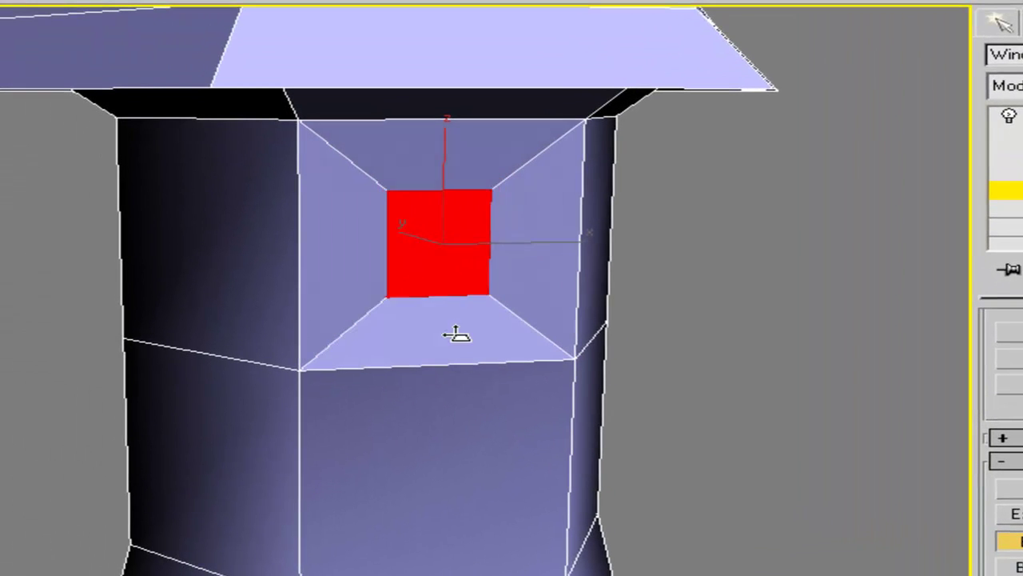
left_click(300, 260)
- Bevel the recessed square outward so that it tapers to a small end face
middle_click_drag(452, 341, 491, 268, "alt")
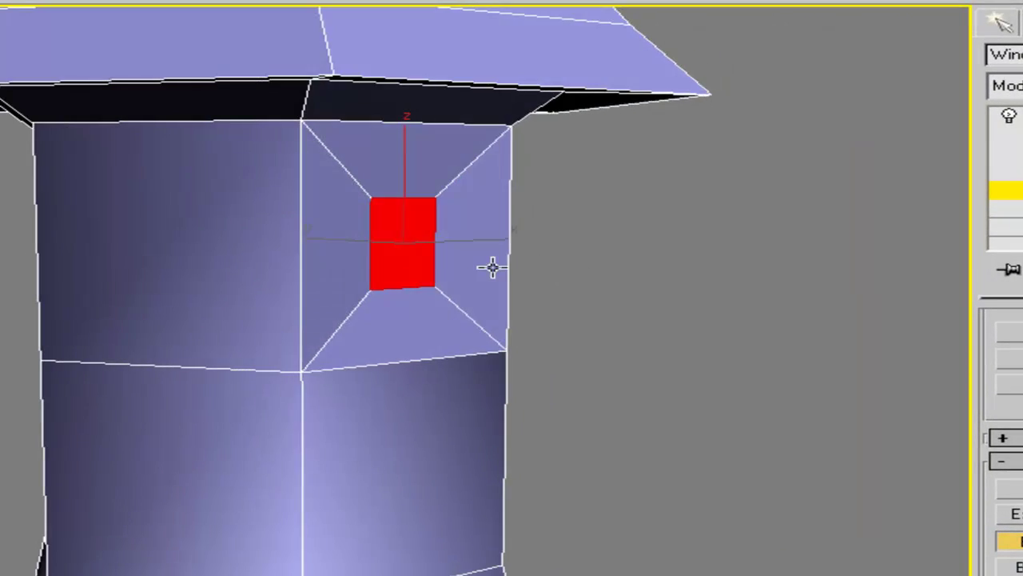
left_click_drag(418, 249, 445, 235)
left_click(444, 238)
middle_click_drag(512, 224, 392, 223, "alt")
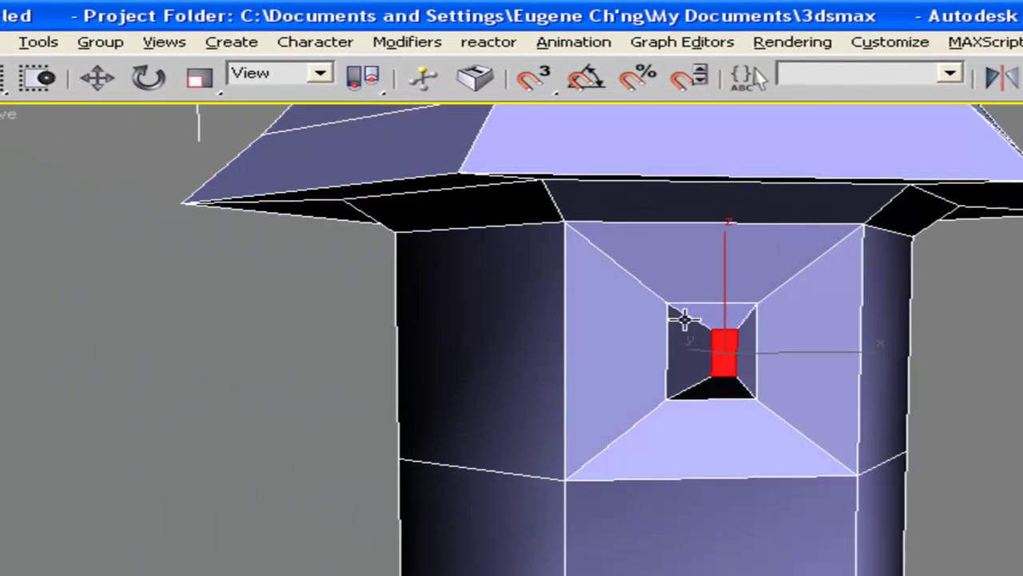
- Bevel the small end face outward repeatedly, widening and then narrowing it, to form a faceted hub
left_click(195, 94)
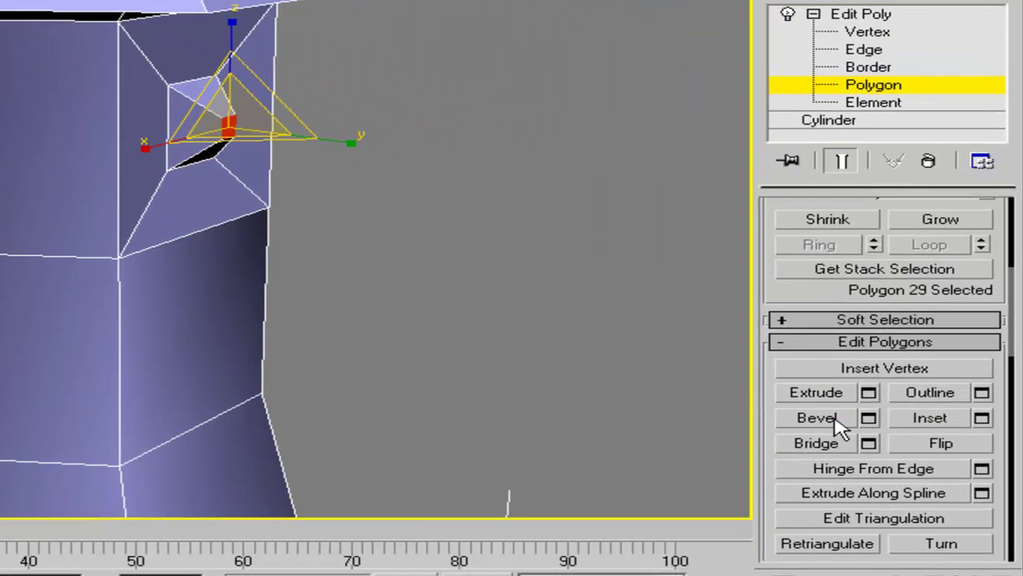
left_click(834, 417)
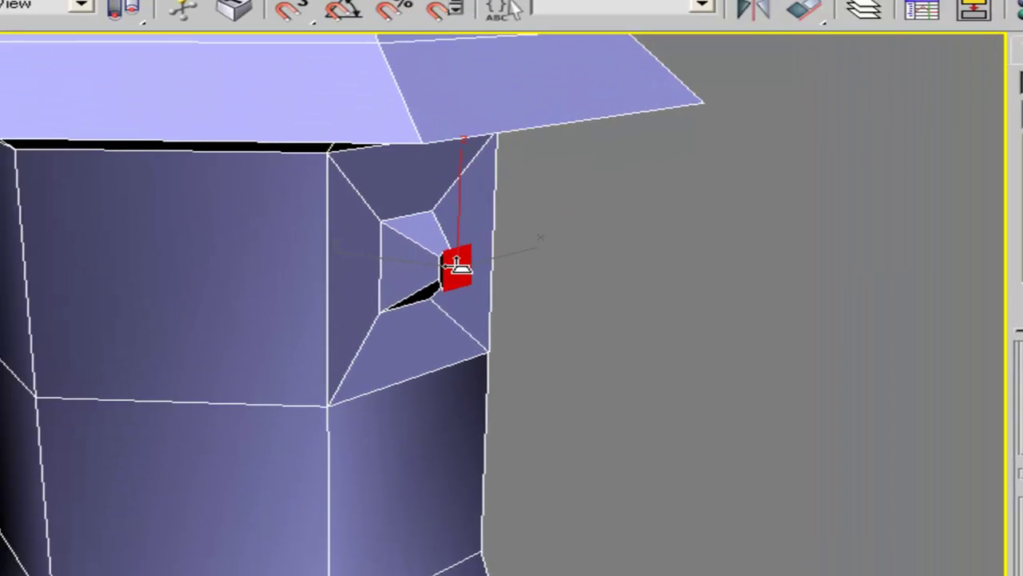
left_click_drag(238, 128, 252, 108)
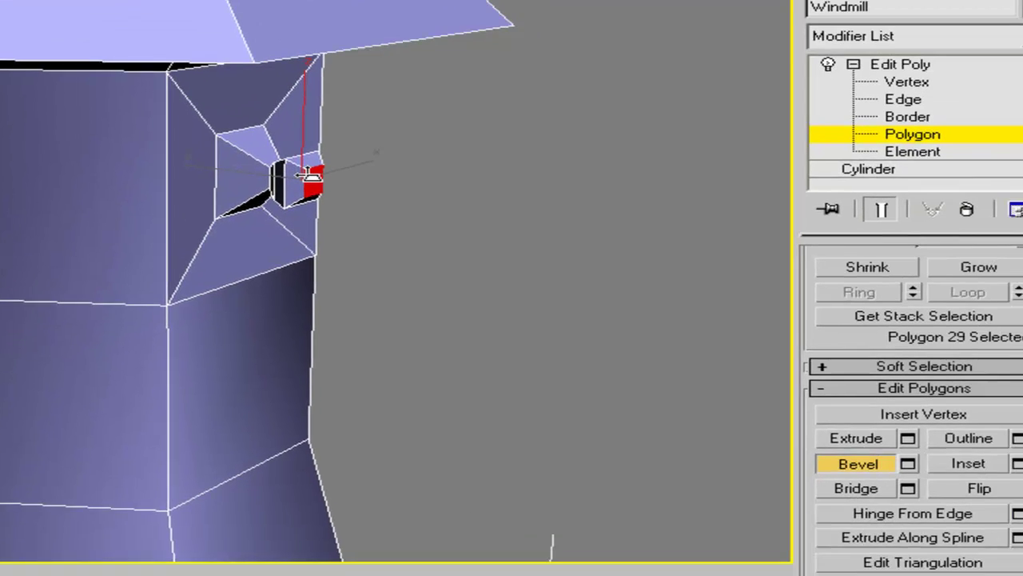
left_click(525, 293)
- Extrude the hub's end polygon outward into a short straight shaft and deselect it
left_click(847, 430)
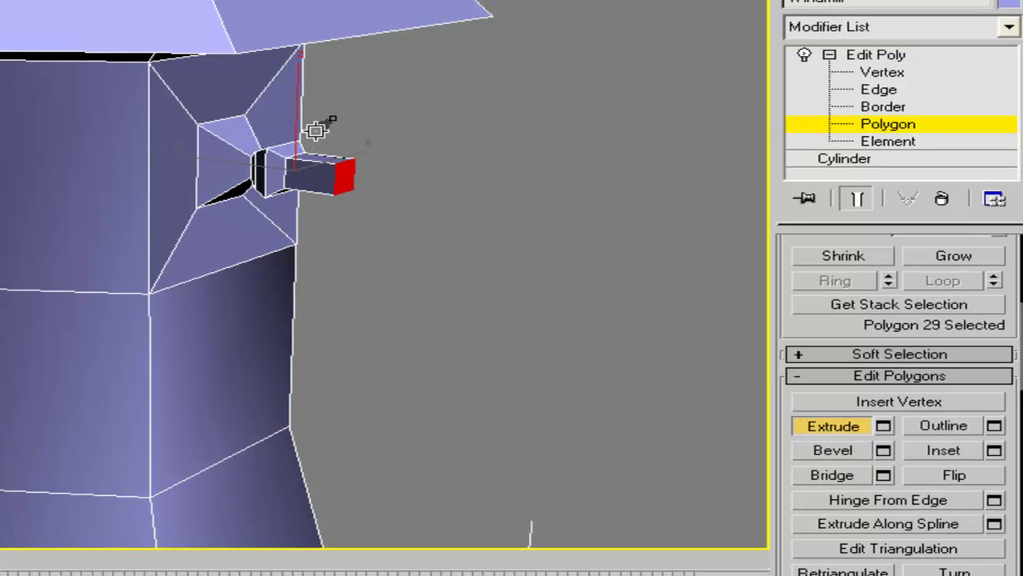
middle_click_drag(473, 164, 72, 138, "alt")
scroll(72, 138, "down", 3)
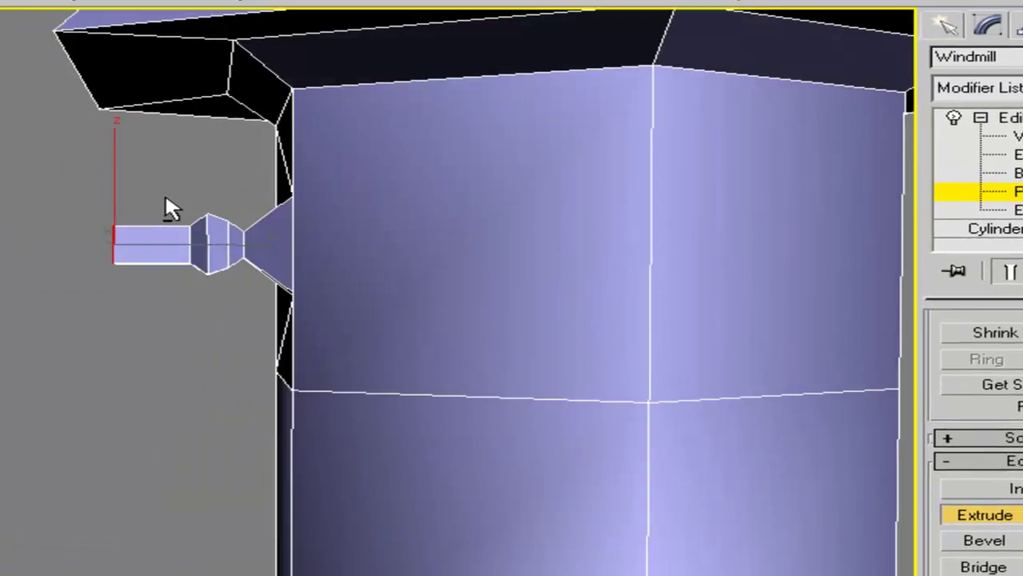
scroll(231, 250, "down", 5)
middle_click_drag(498, 343, 601, 316, "alt")
scroll(536, 363, "up", 5)
scroll(612, 352, "up", 5)
middle_click_drag(617, 362, 659, 328, "alt")
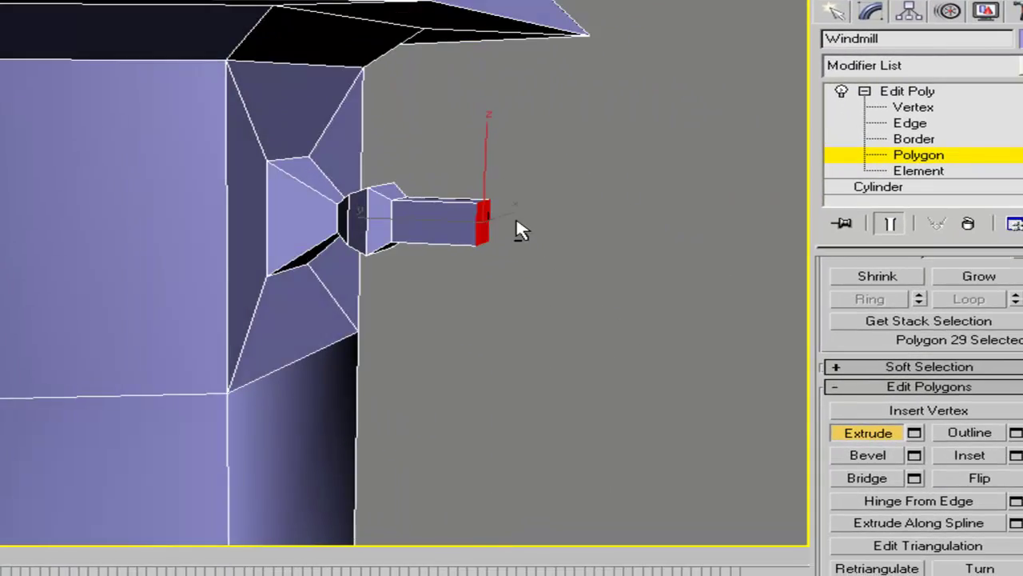
left_click(571, 276)
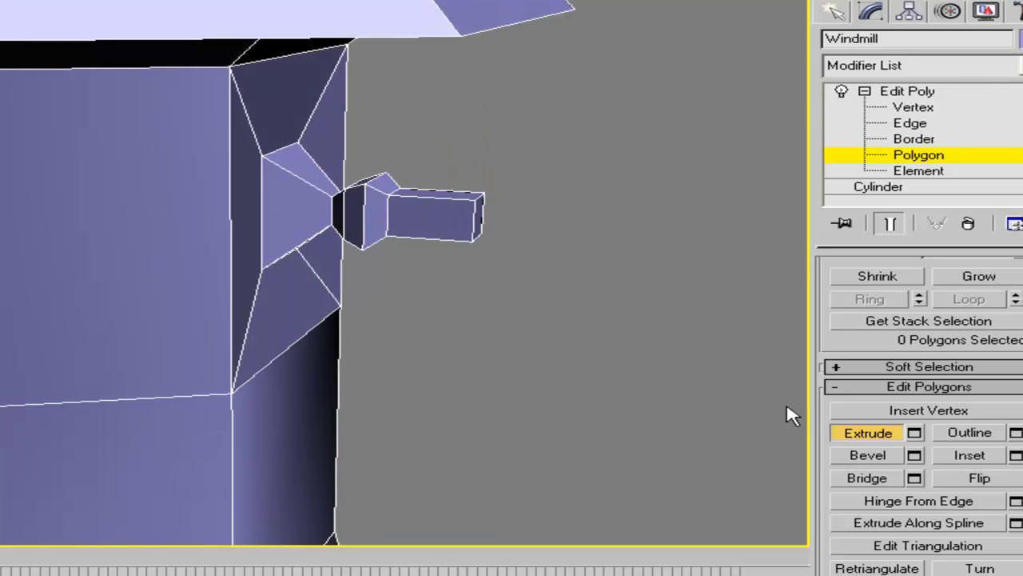
- Examine the windmill with its new shaft and look closely at the front of the lower tower and base
scroll(519, 263, "down", 5)
middle_click_drag(491, 263, 368, 273, "alt")
scroll(378, 308, "up", 4)
scroll(378, 308, "down", 5)
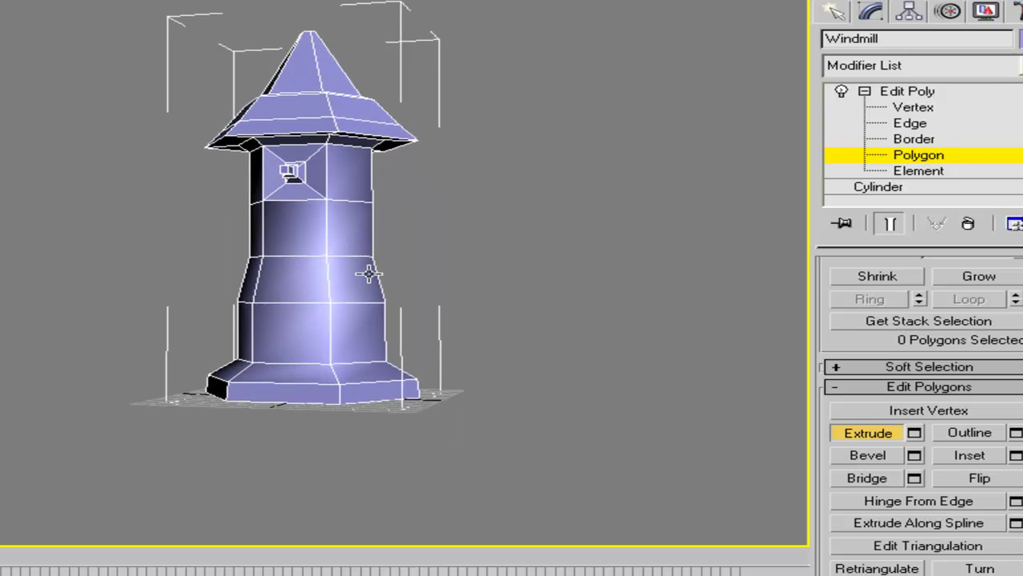
scroll(359, 297, "up", 8)
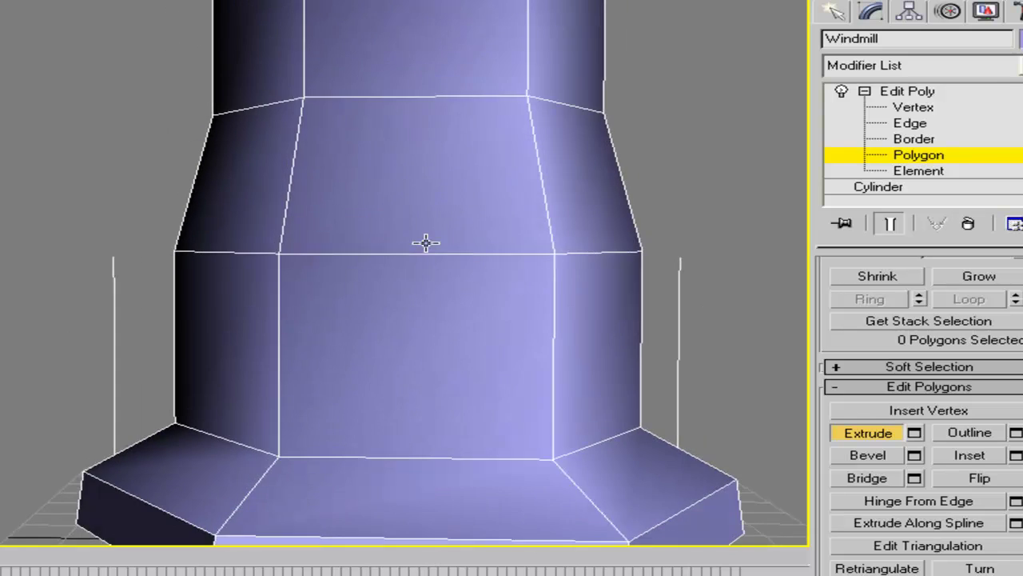
middle_click_drag(425, 240, 432, 182)
scroll(455, 249, "down", 3)
middle_click_drag(454, 249, 411, 269, "alt")
scroll(410, 266, "up", 3)
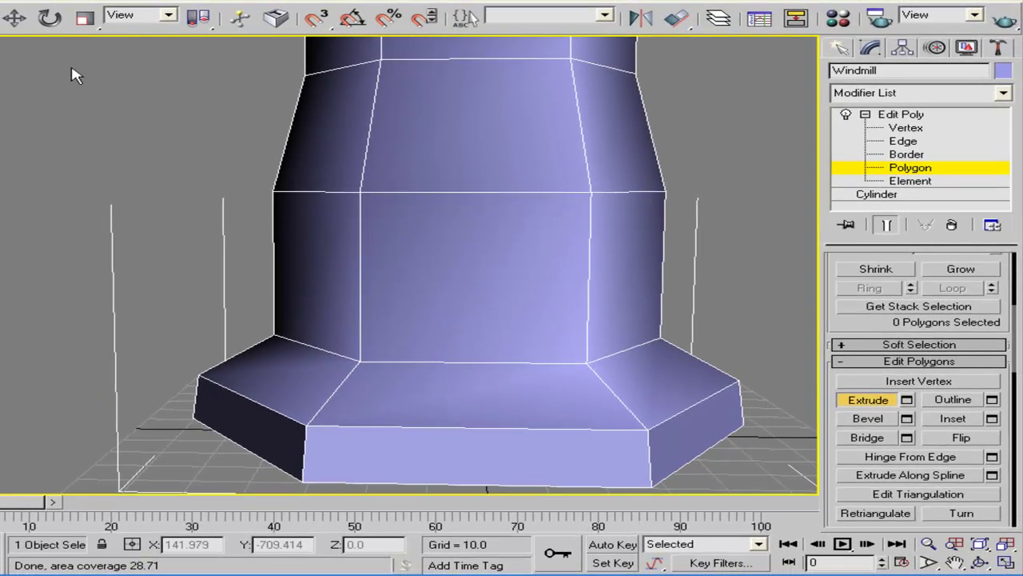
- Show all four viewports and frame the upper tower and shaft in the Front view
key("alt+w")
left_click(639, 208)
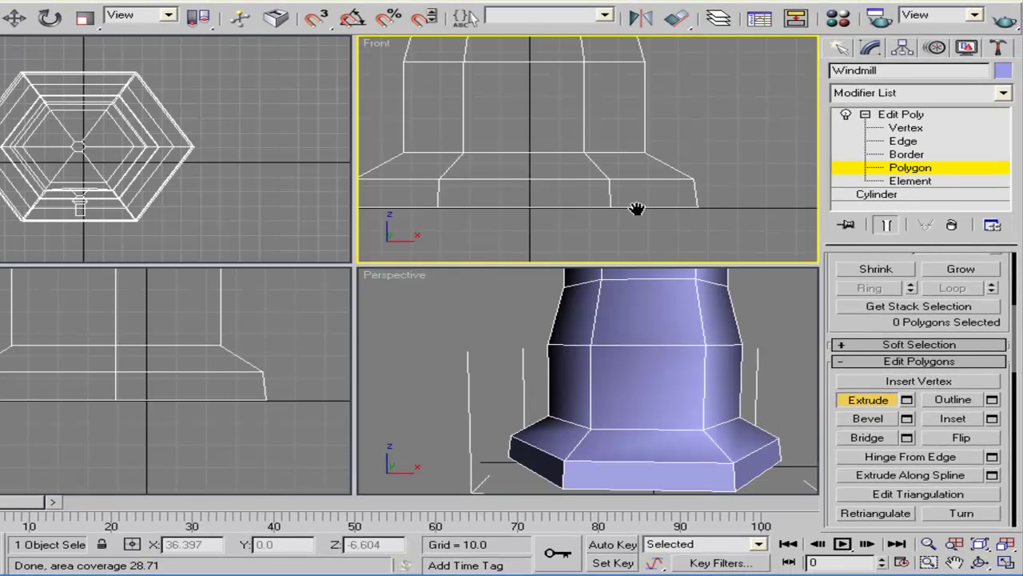
scroll(640, 222, "down", 5)
scroll(628, 176, "up", 3)
scroll(631, 173, "up", 3)
middle_click_drag(637, 171, 621, 144)
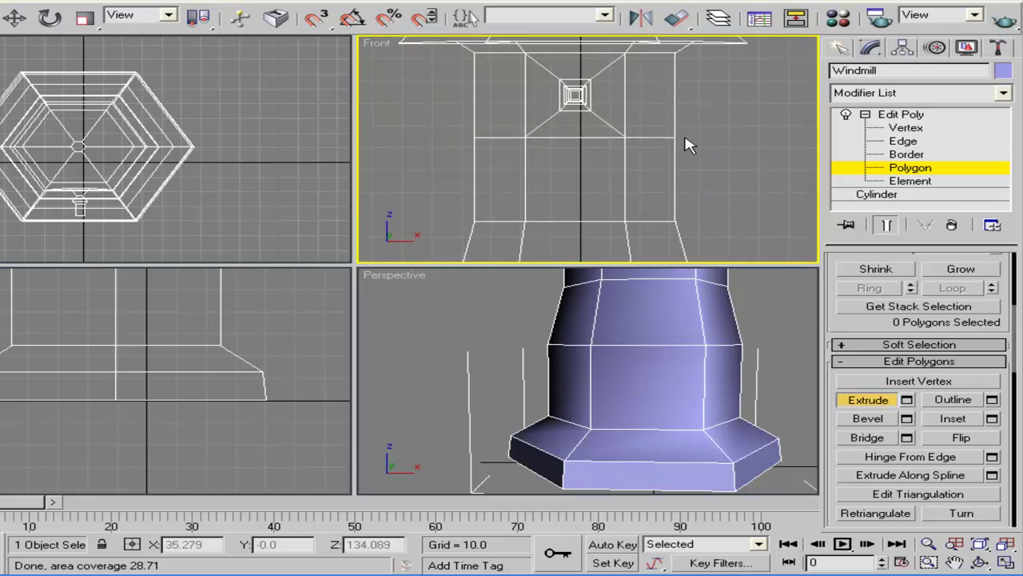
right_click(374, 44)
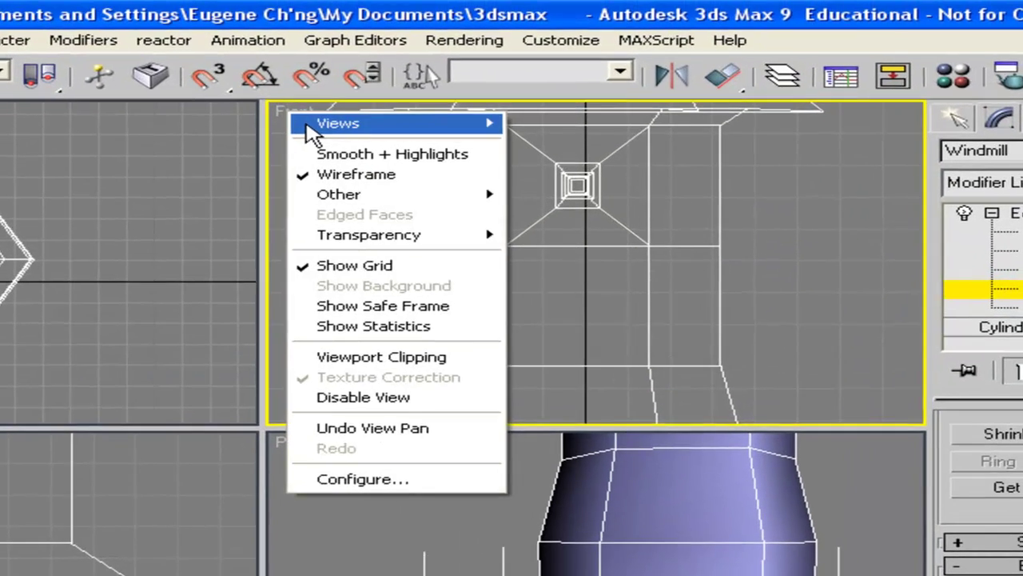
left_click(344, 154)
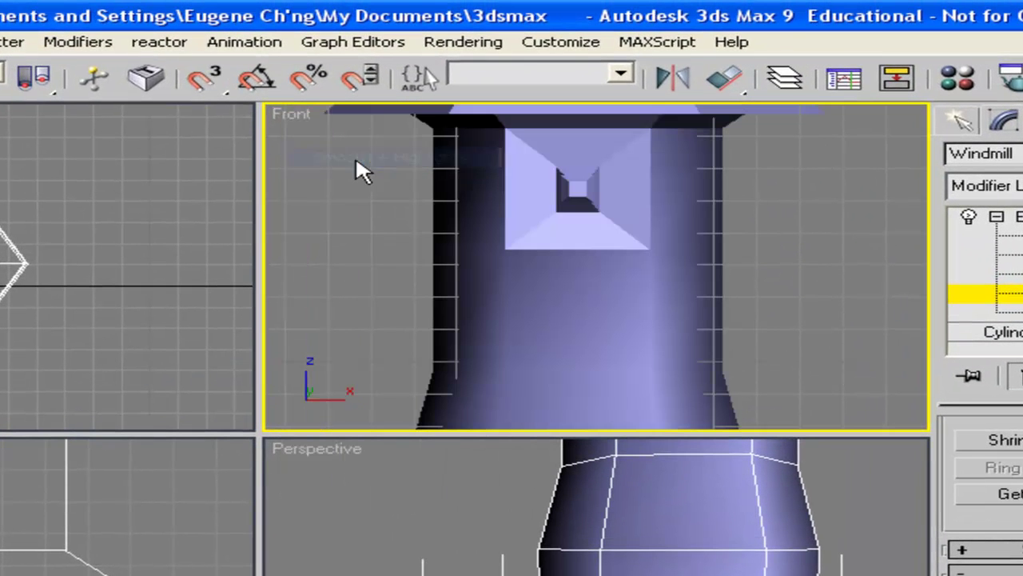
right_click(293, 118)
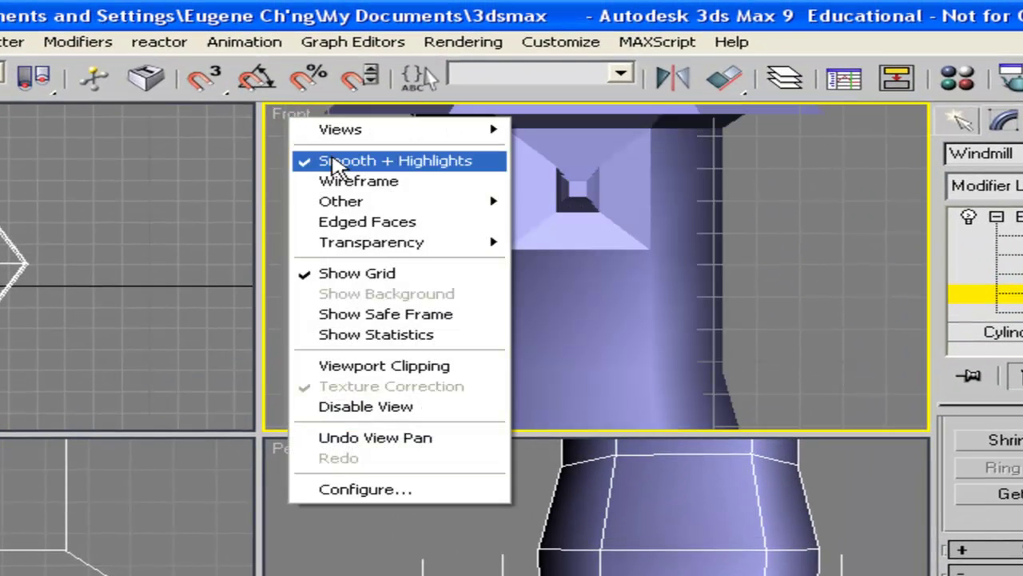
left_click(336, 178)
- Switch the Front view to wireframe and maximize it on the windmill's lower tower
scroll(613, 153, "down", 3)
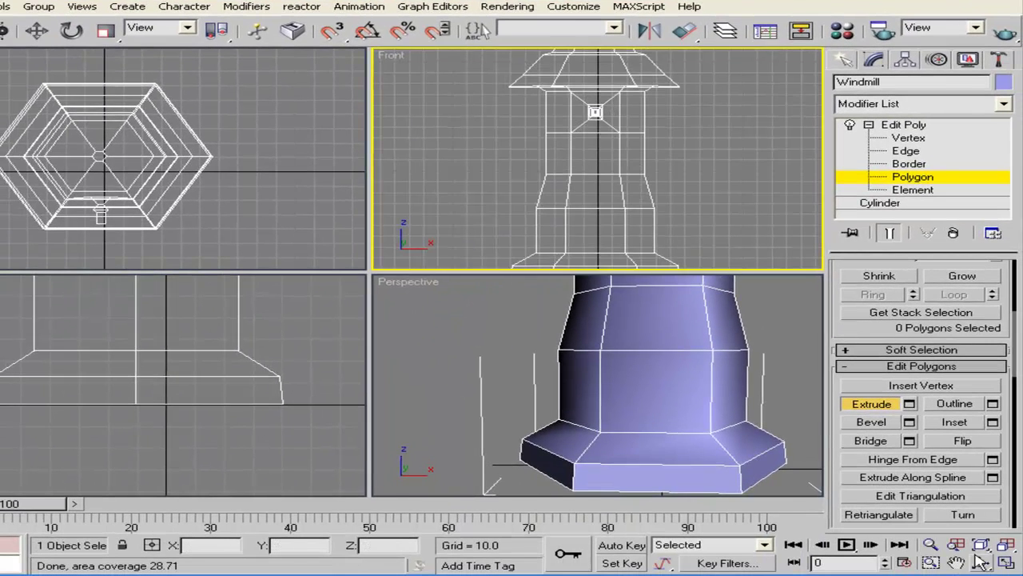
left_click(1006, 563)
scroll(543, 168, "down", 3)
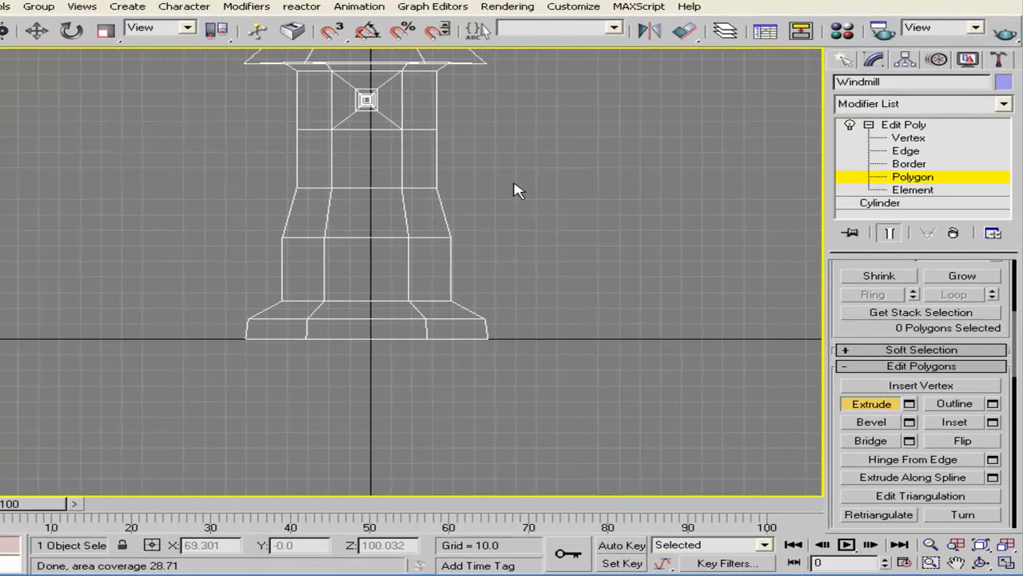
scroll(520, 192, "up", 5)
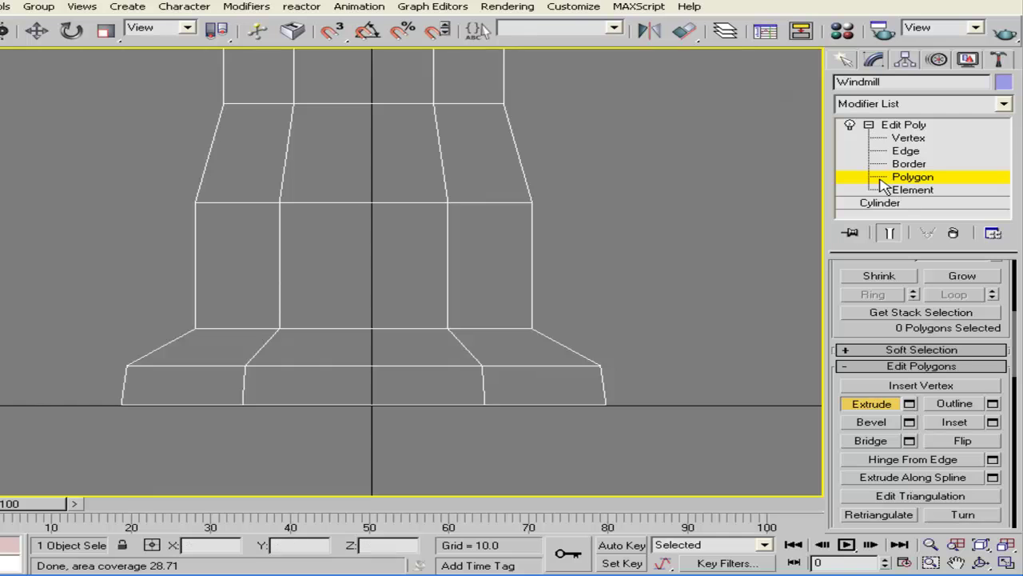
- Draw a small, roughly square rectangle spline on the lower tower's front face, resting on the edge where the tower meets the sloping base
left_click(844, 59)
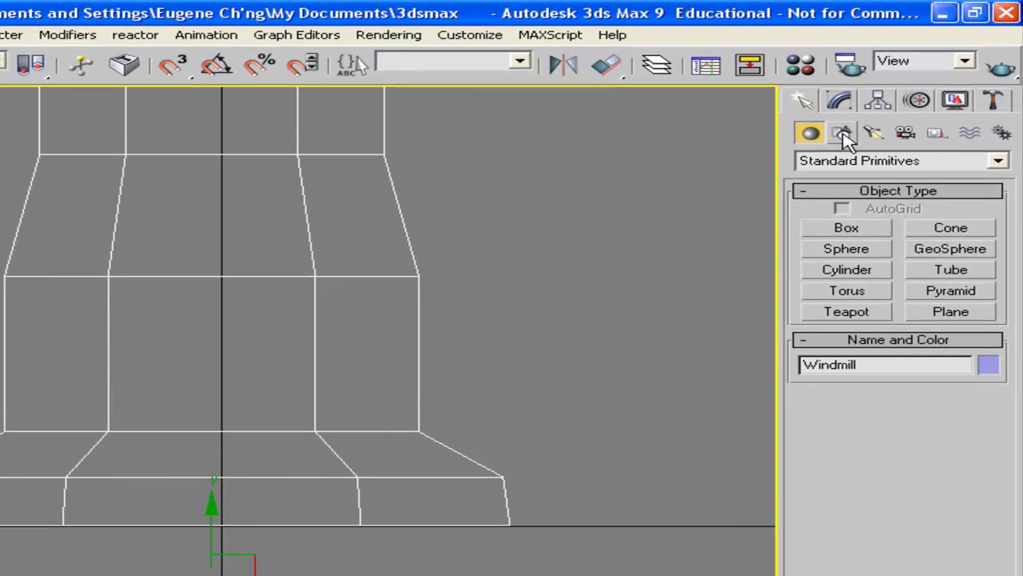
left_click(843, 134)
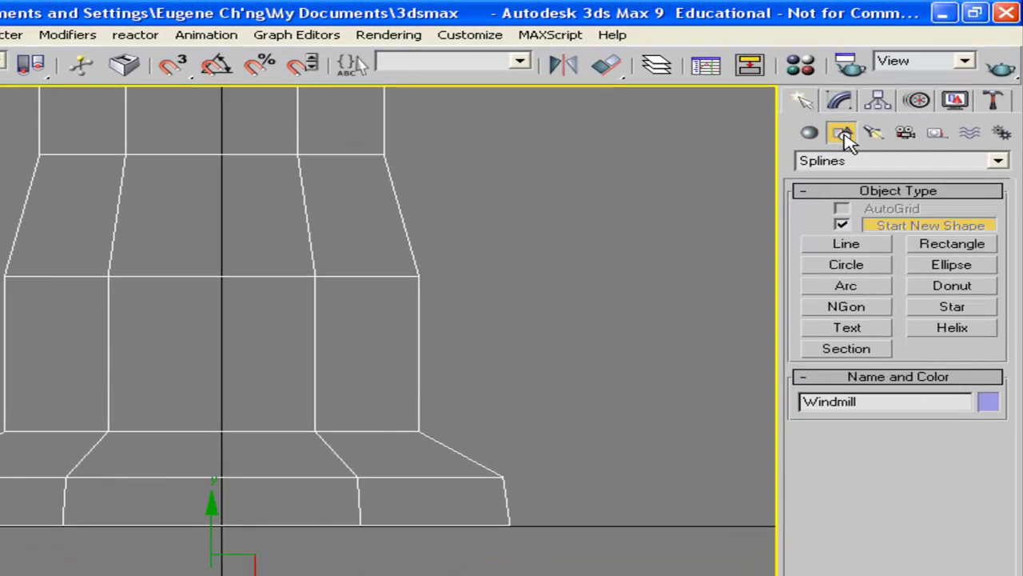
left_click(927, 247)
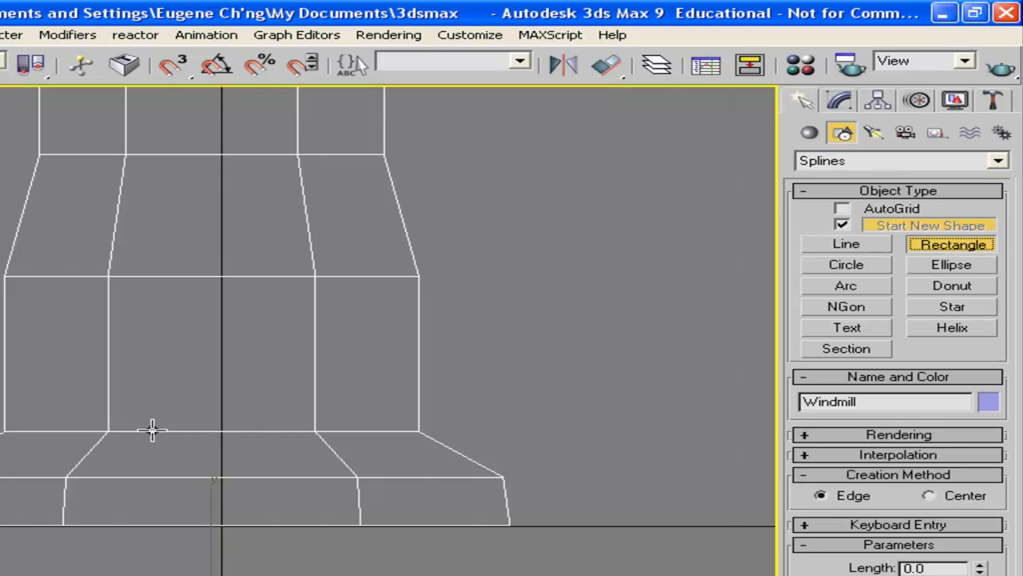
left_click_drag(147, 430, 279, 298)
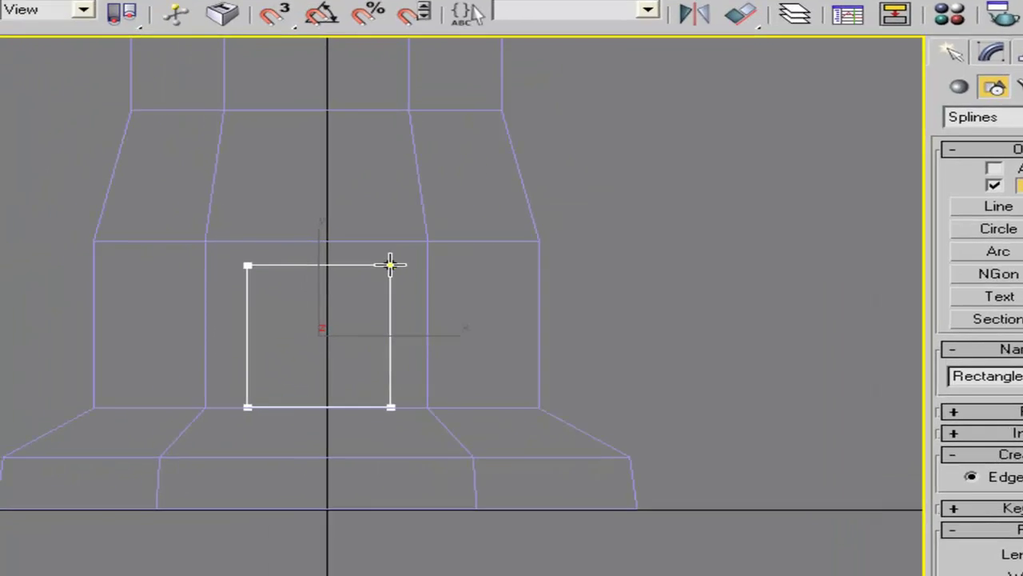
left_click_drag(390, 265, 376, 316)
left_click_drag(557, 268, 519, 264)
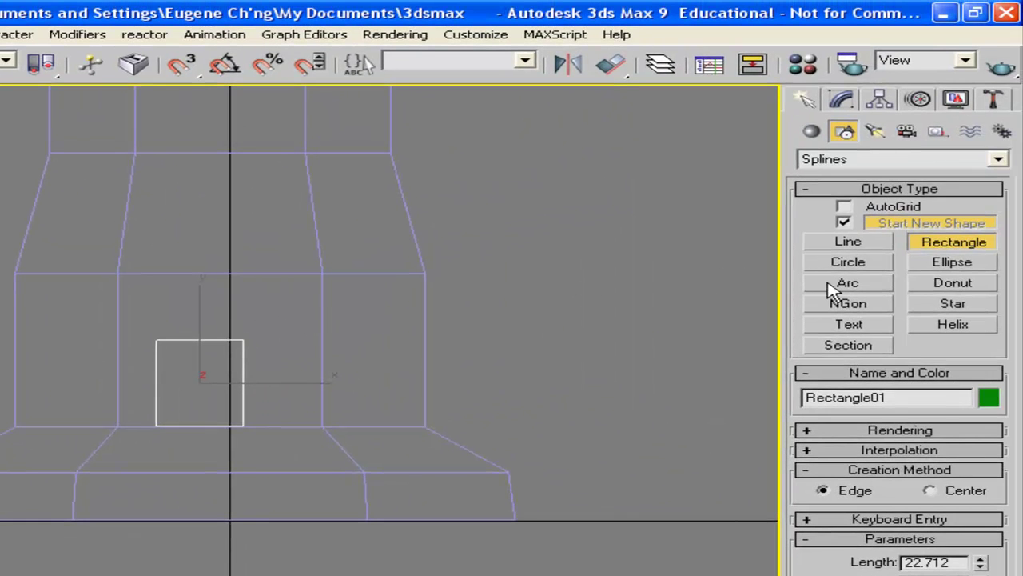
- Start the Arc tool and turn on 2D snapping with only Vertex as snap target, keeping the snap settings clear of the rectangle
left_click(845, 287)
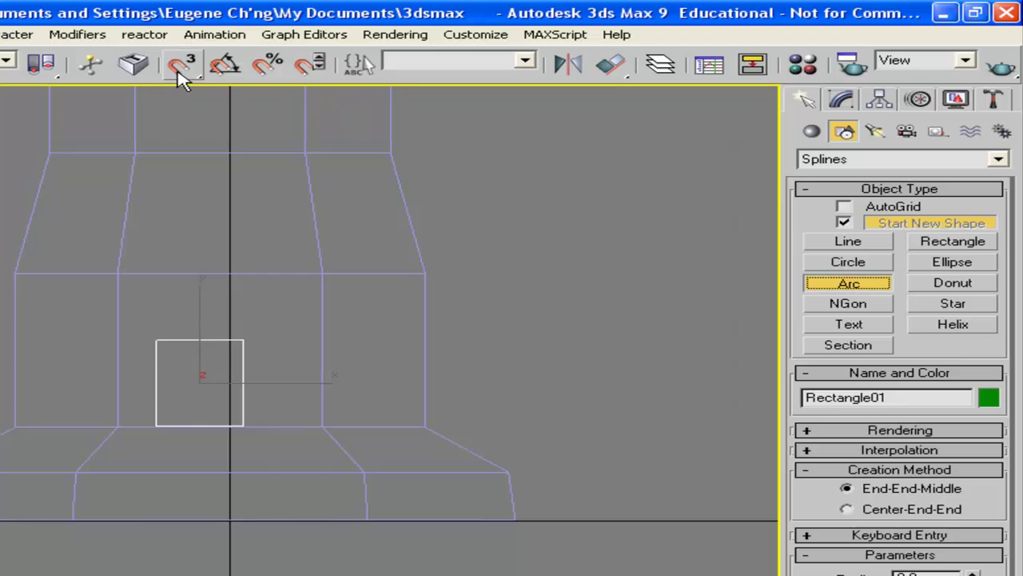
left_click_drag(182, 78, 184, 81)
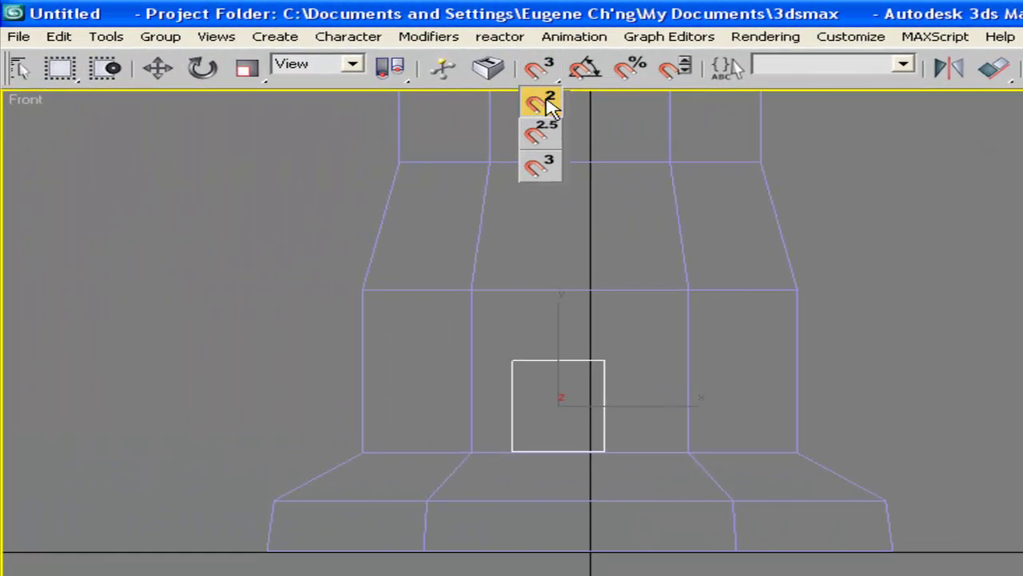
left_click_drag(551, 104, 547, 99)
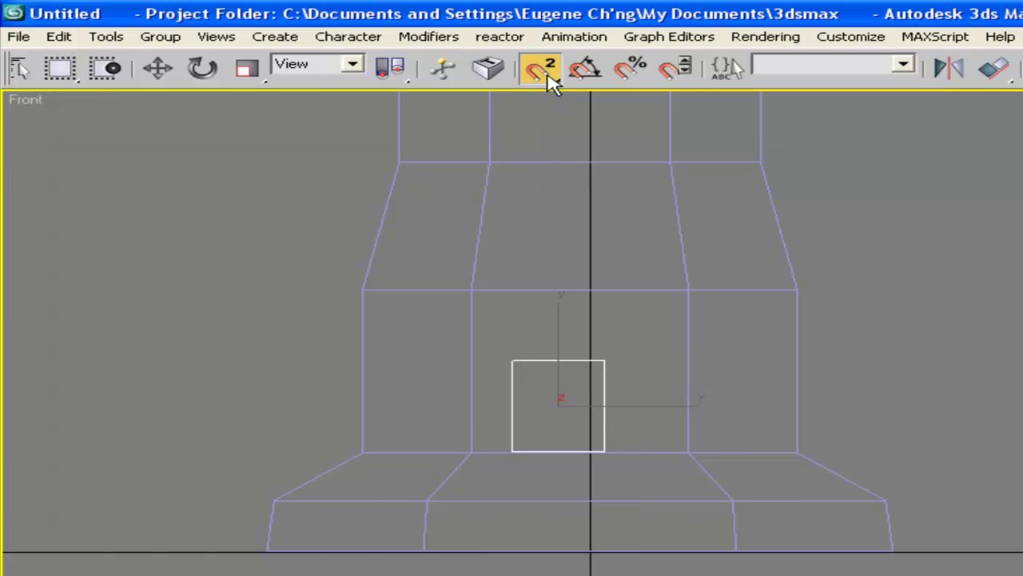
right_click(547, 76)
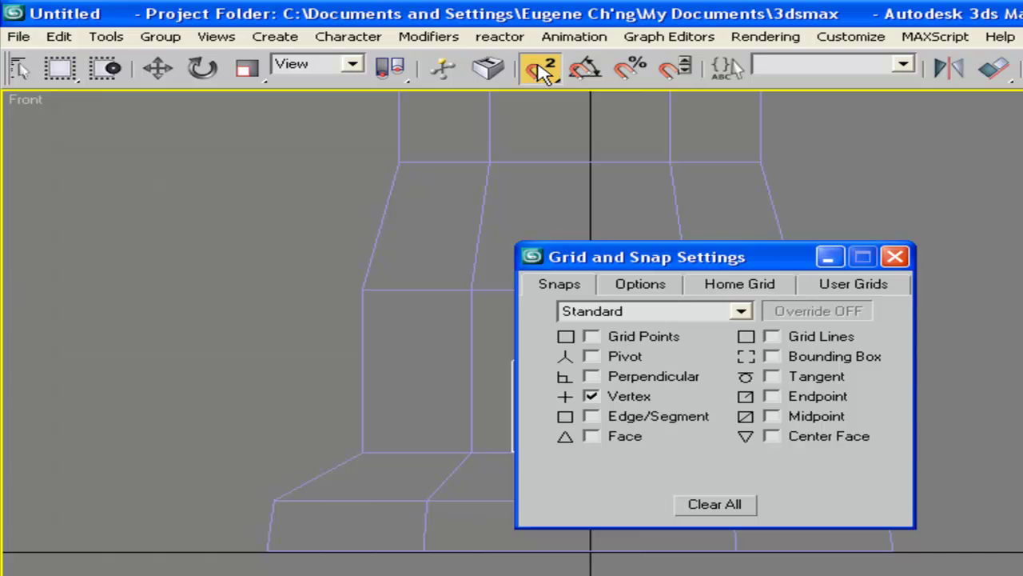
left_click(591, 396)
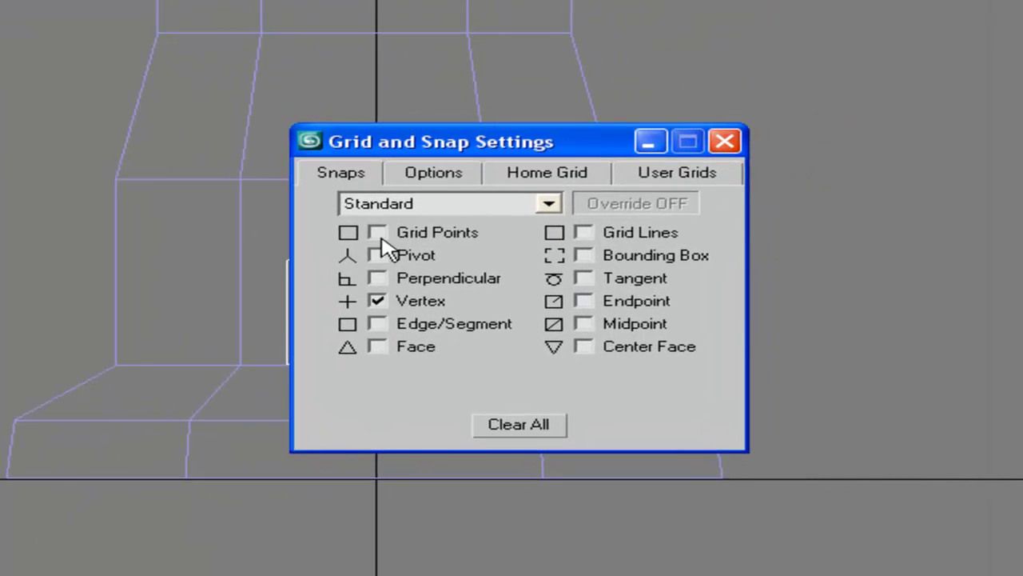
left_click(377, 232)
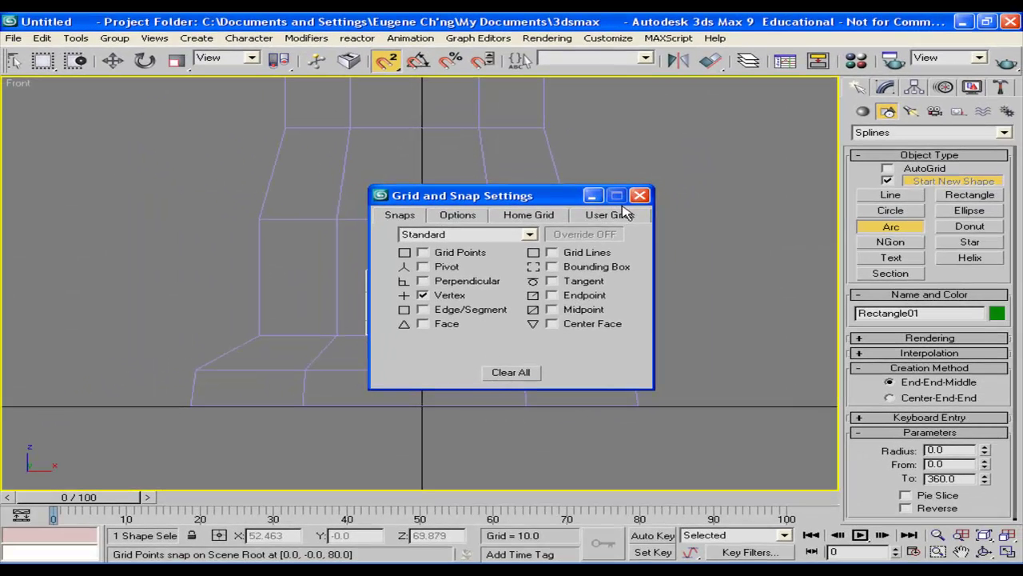
left_click_drag(551, 197, 150, 127)
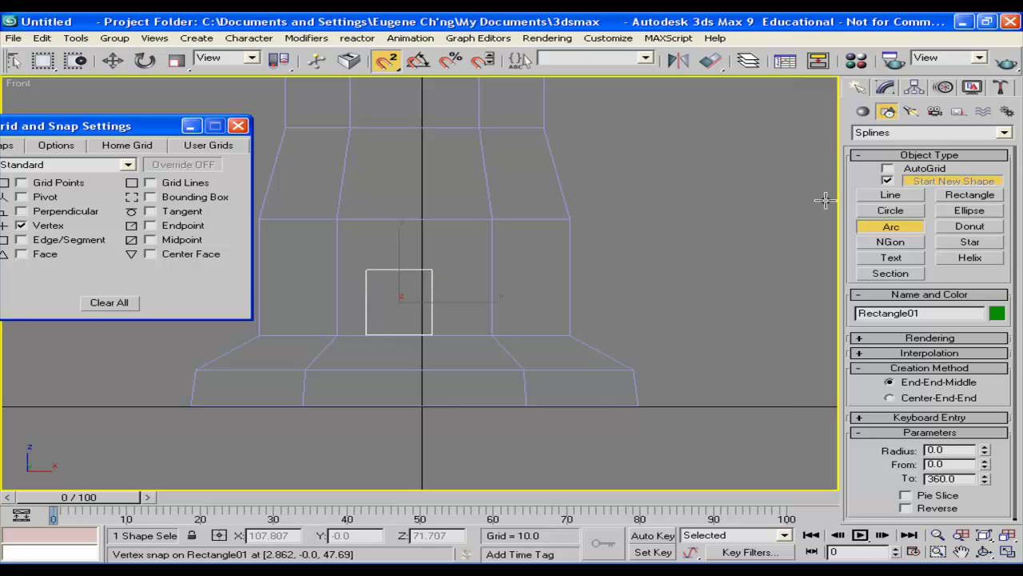
- Draw an End-End-Middle arc between the rectangle's two upper corners, bulging upward with a radius of about 8.7
left_click(370, 263)
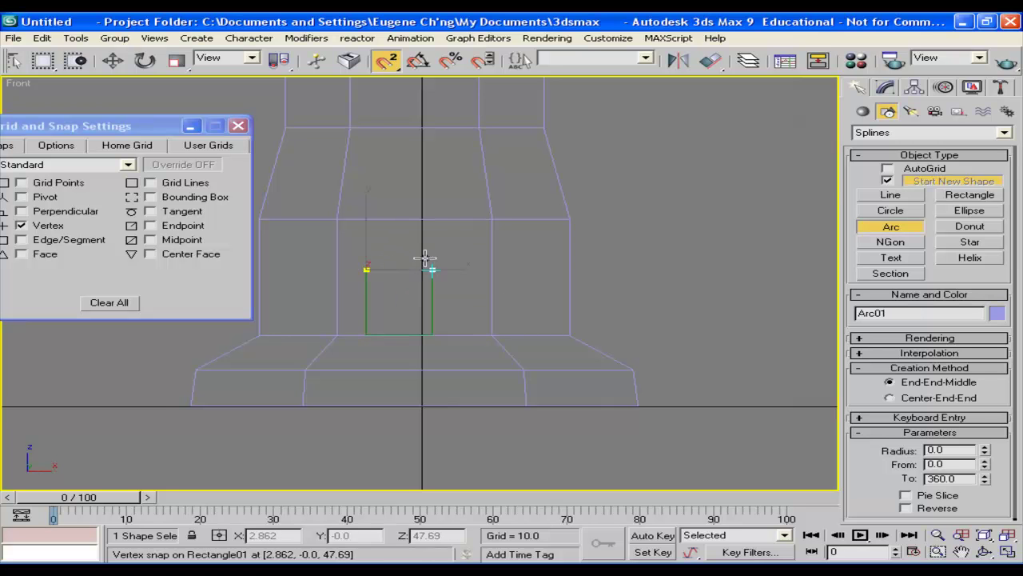
left_click_drag(434, 268, 434, 268)
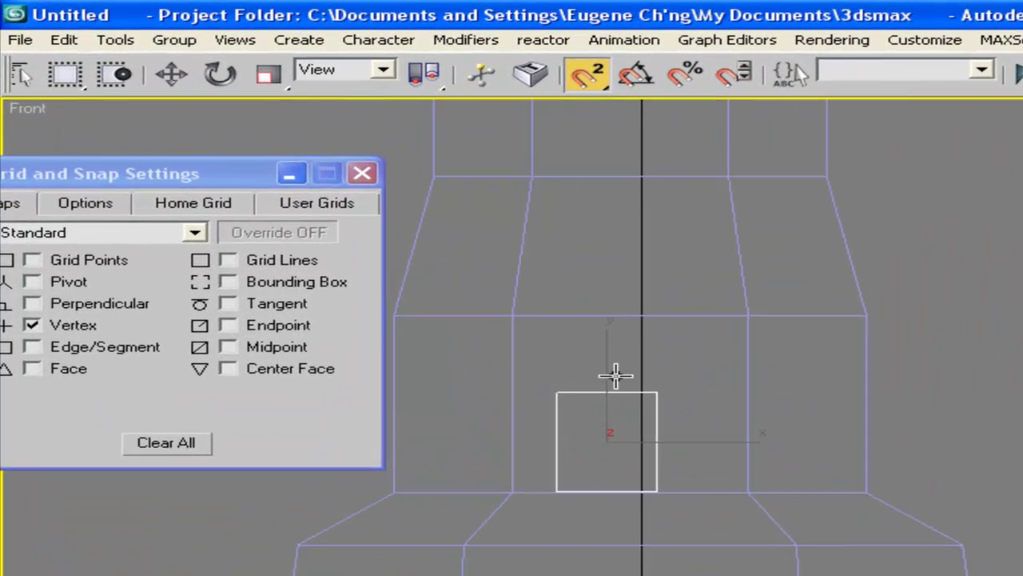
left_click(366, 270)
left_click(654, 393)
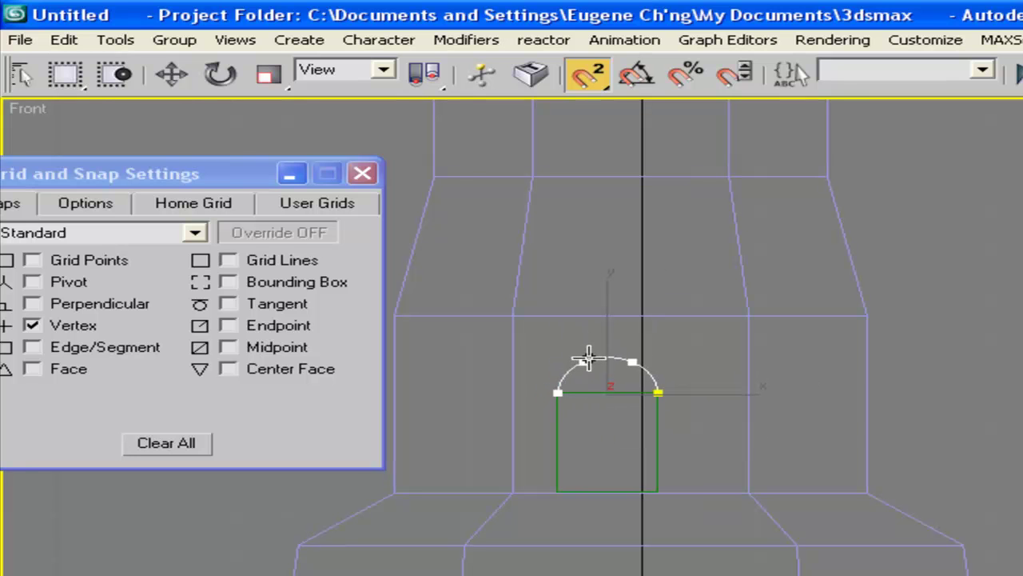
left_click(586, 361)
middle_click_drag(735, 342, 822, 301)
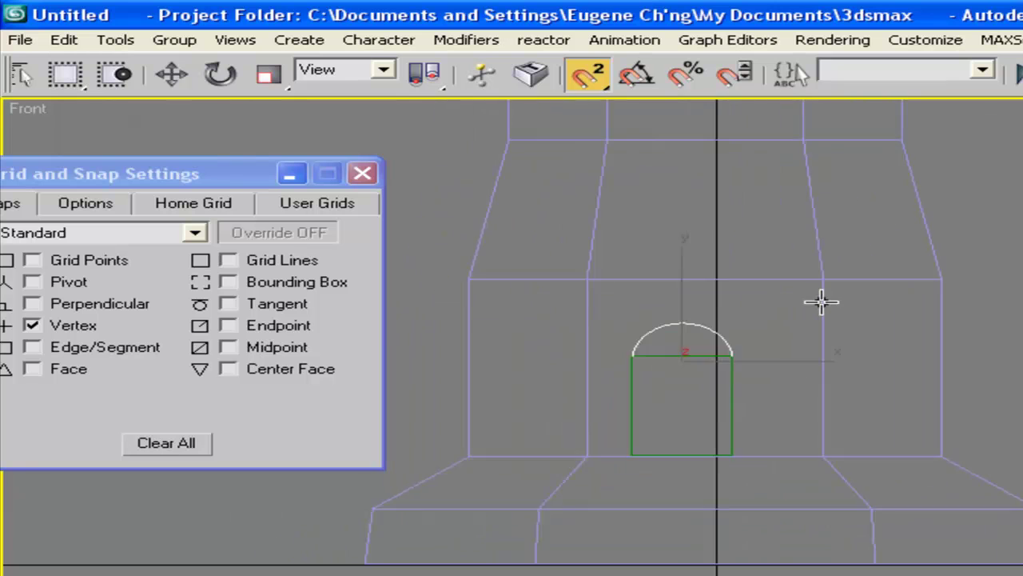
scroll(823, 305, "up", 5)
middle_click_drag(974, 249, 898, 263)
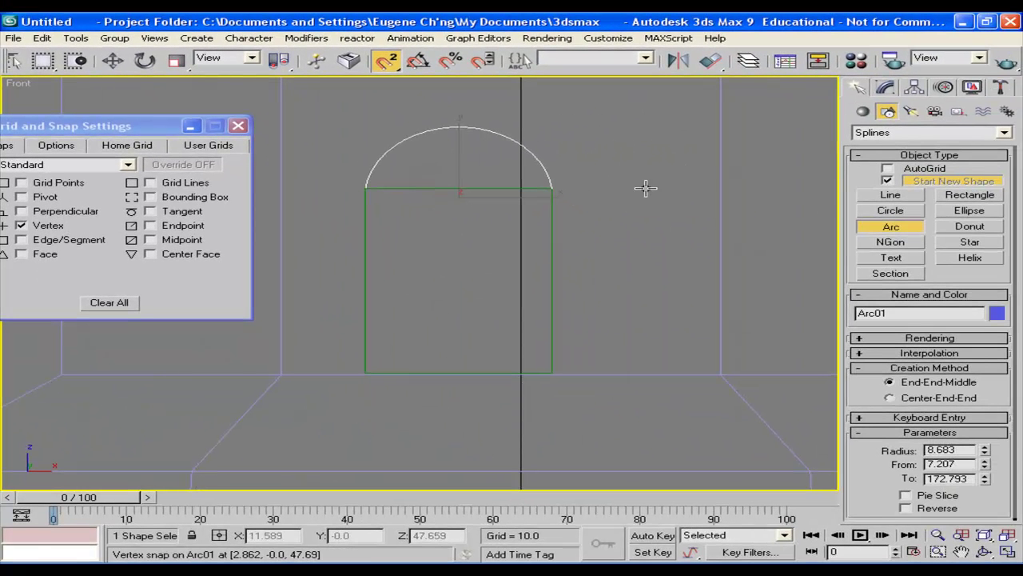
- Turn 2D snapping off and close the Grid and Snap Settings
left_click(884, 230)
left_click(385, 65)
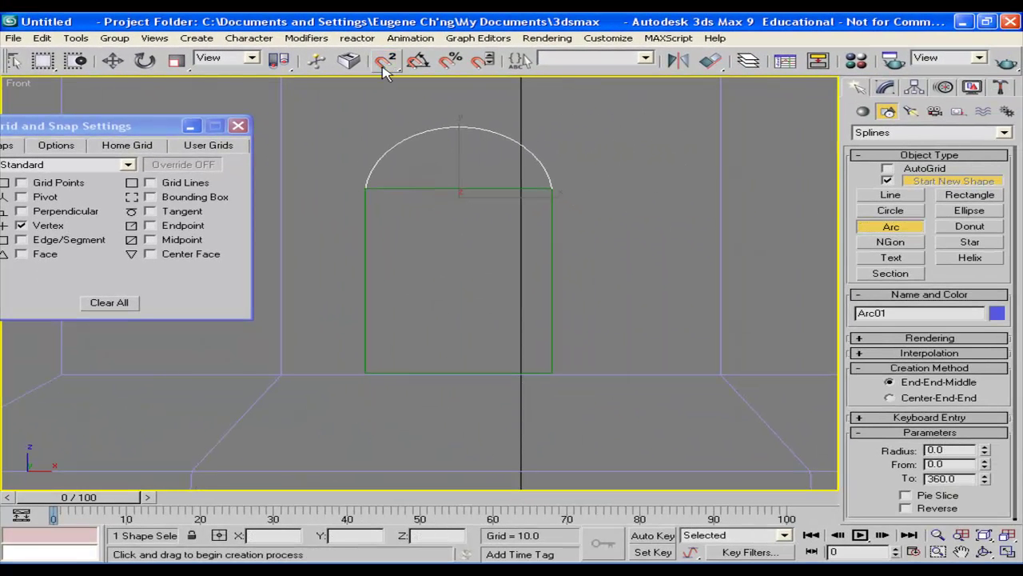
left_click(238, 127)
middle_click_drag(582, 150, 557, 153)
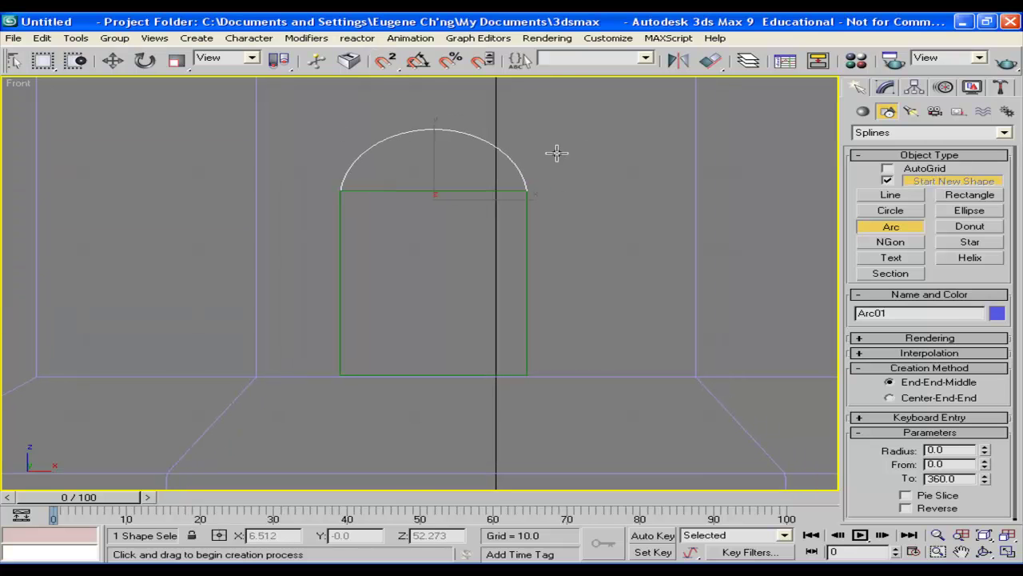
- Apply an Edit Spline modifier to the arc and expand its sub-object levels
left_click(884, 89)
left_click(918, 132)
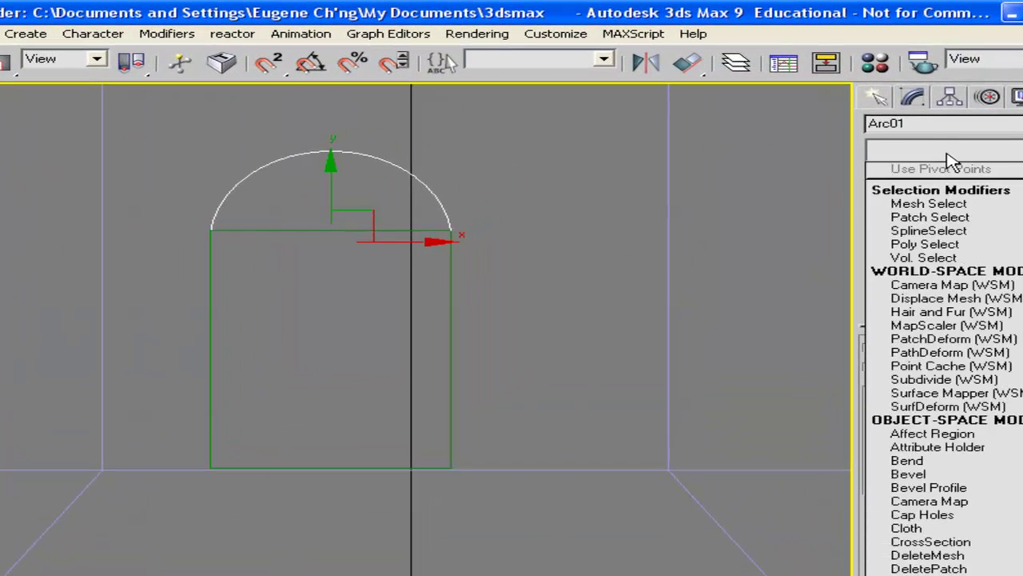
key("e")
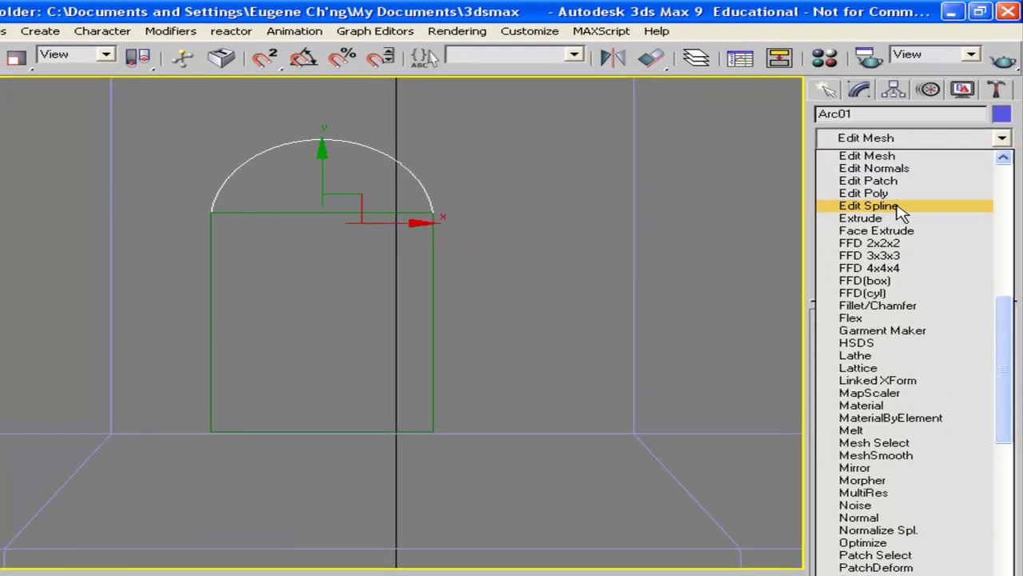
left_click(901, 208)
left_click(854, 161)
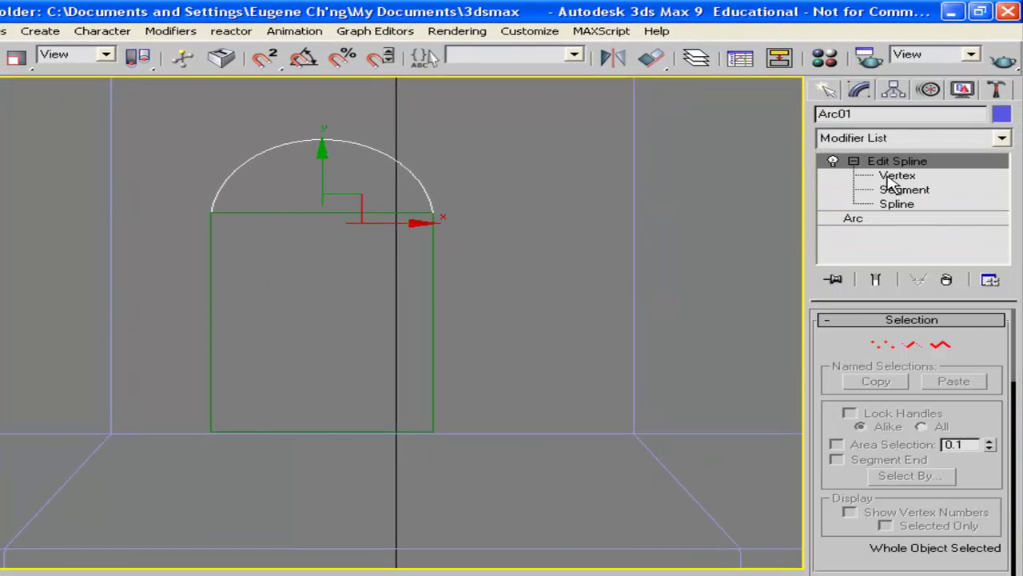
- Attach the rectangle to the arc so both form one shape
left_click_drag(832, 479, 847, 311)
left_click(867, 526)
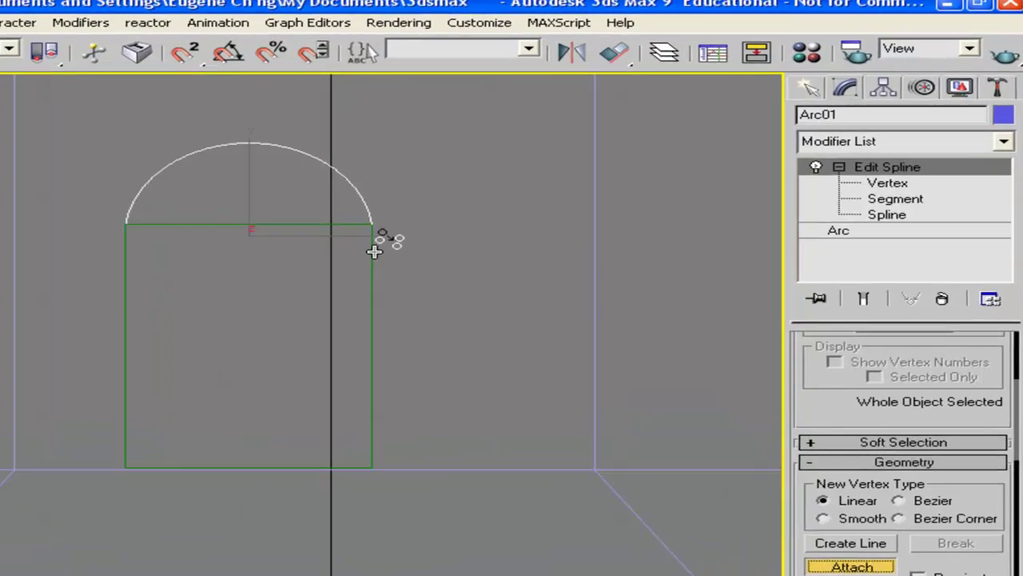
left_click(435, 237)
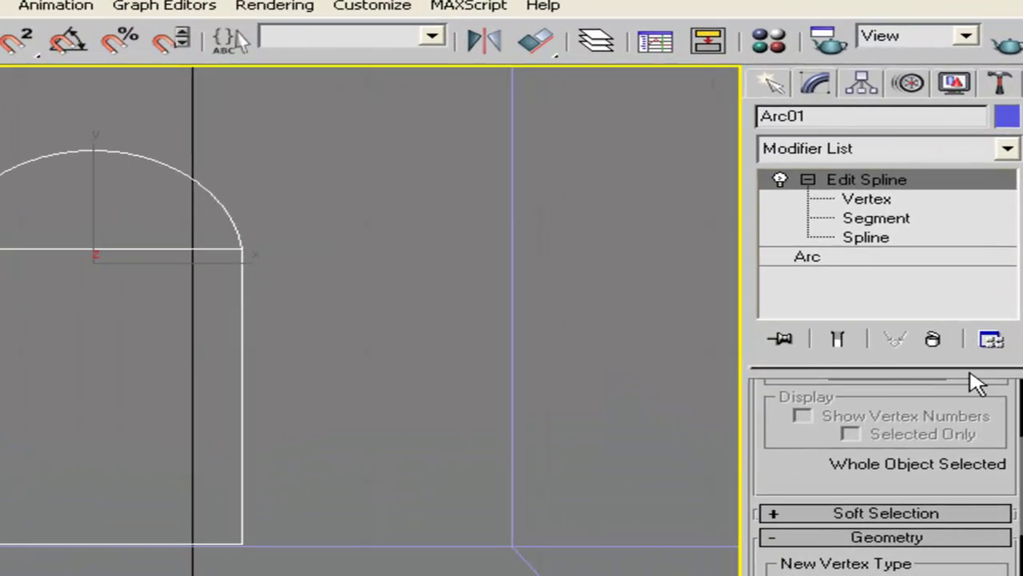
- Delete the horizontal segment between the arc and the rectangle to leave an arched door outline
left_click(877, 218)
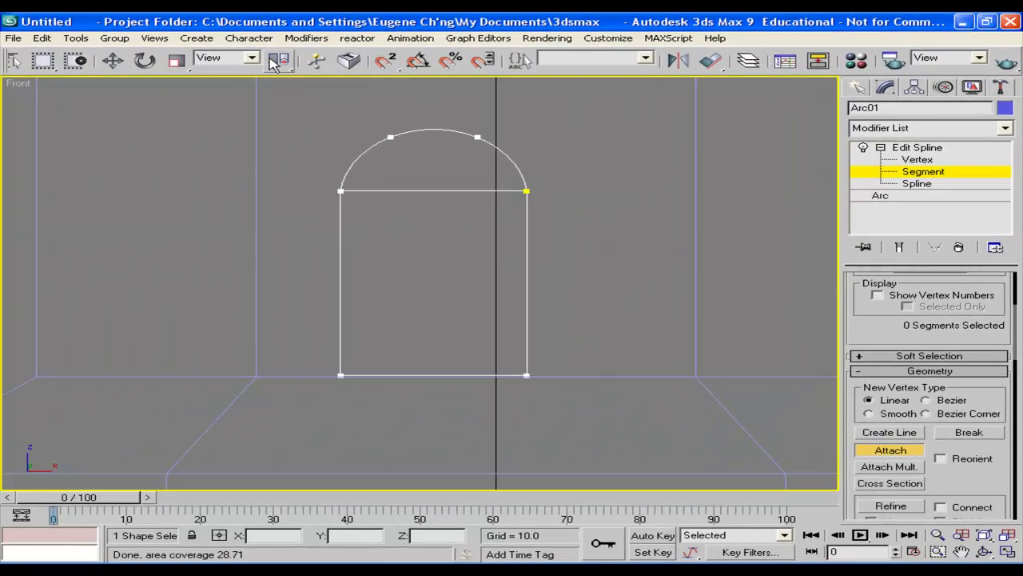
left_click(111, 62)
left_click(484, 191)
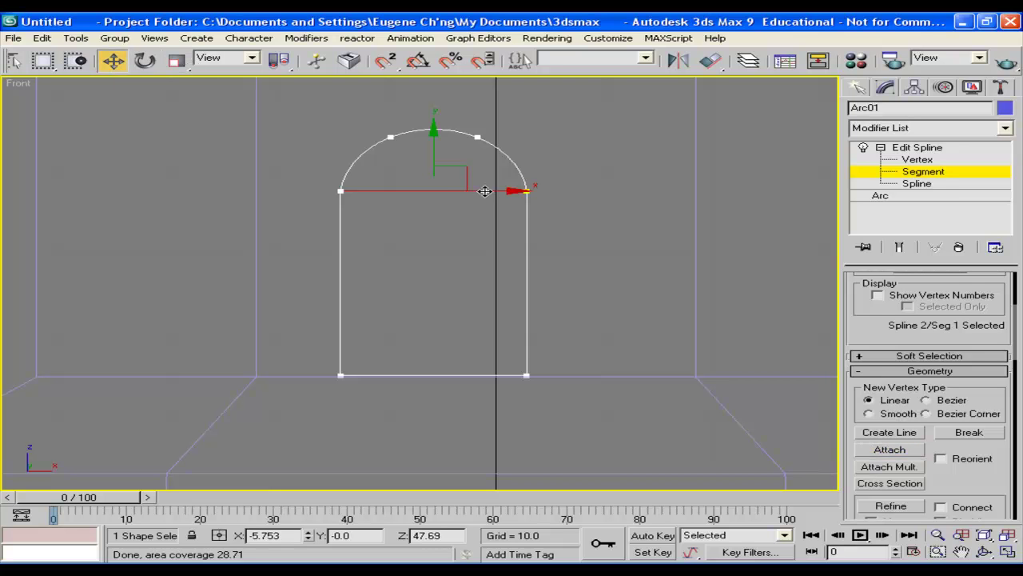
key("Delete")
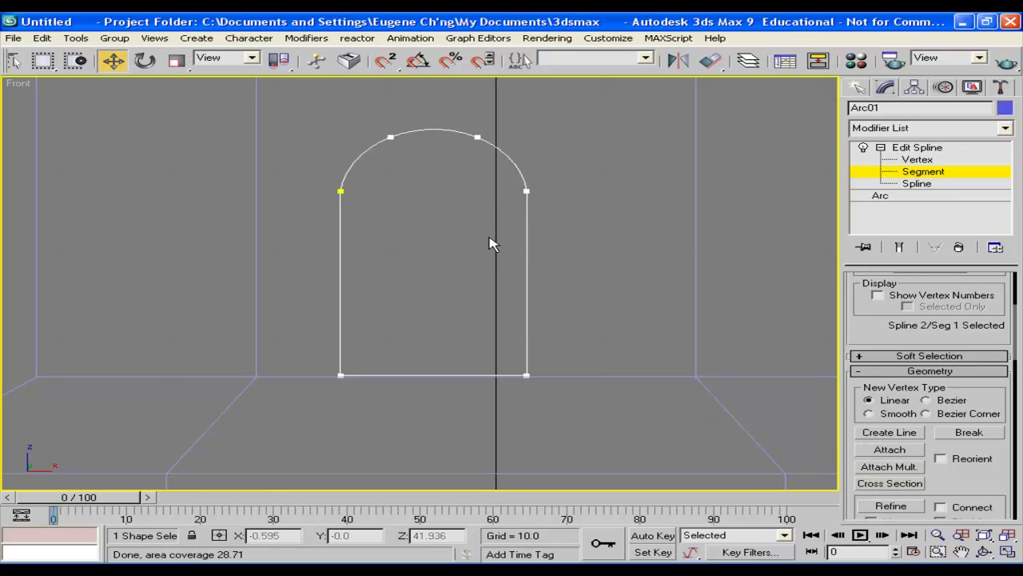
- Weld the overlapping vertices at both ends of the arch with a threshold of 0.1 and leave vertex editing
left_click(935, 214)
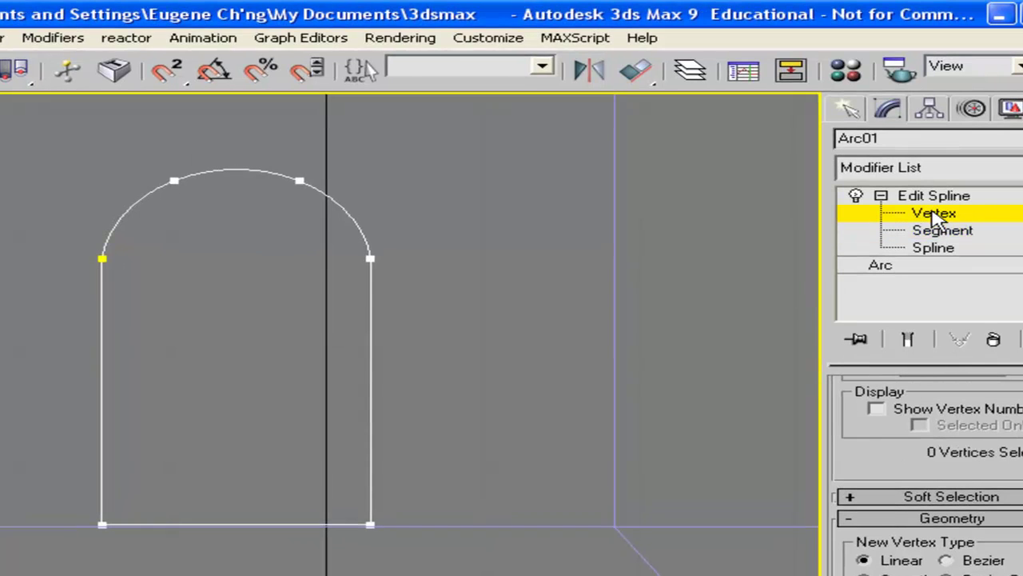
left_click_drag(315, 279, 439, 286)
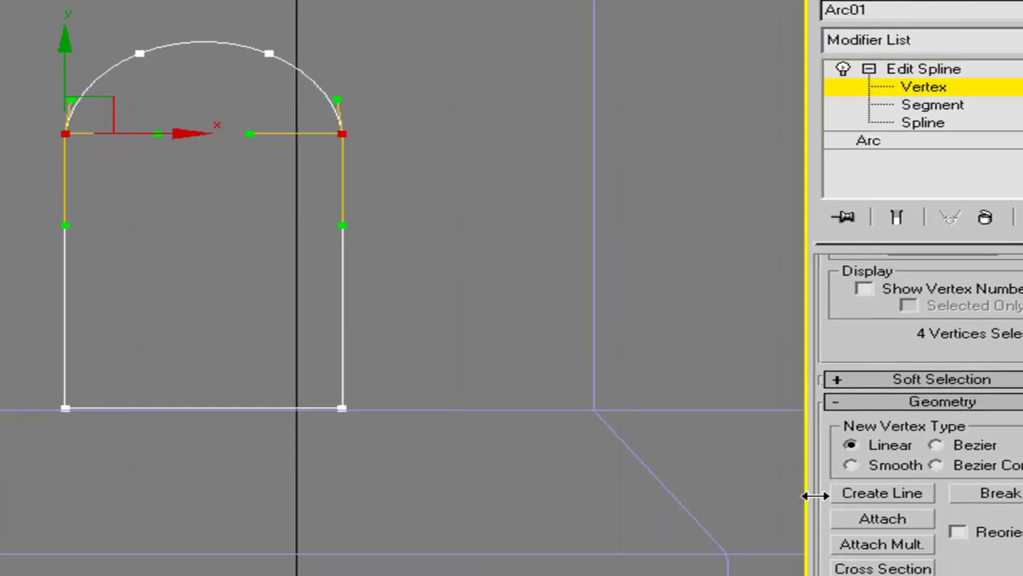
left_click_drag(818, 478, 863, 246)
left_click_drag(833, 471, 850, 347)
left_click(884, 461)
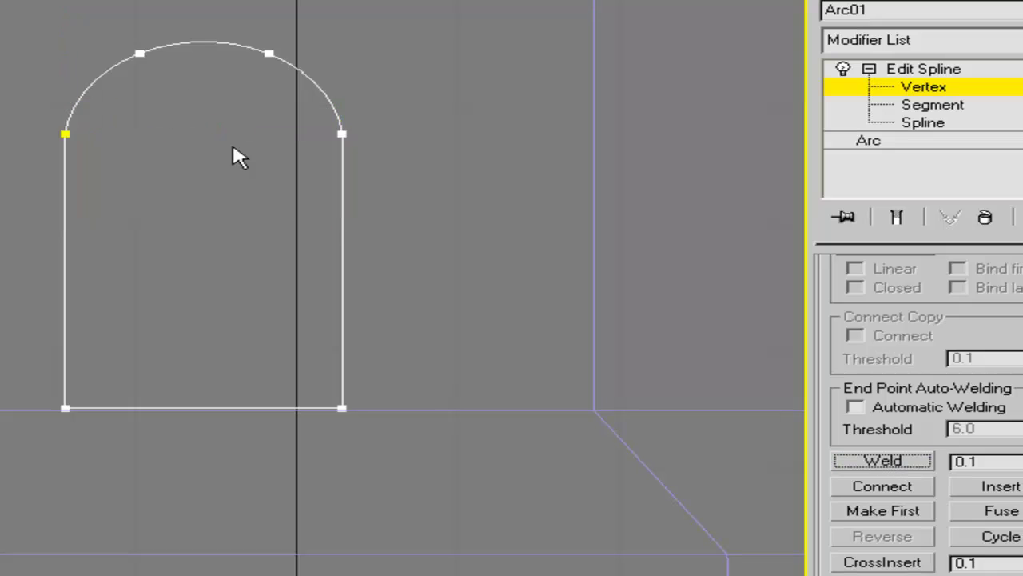
left_click(931, 89)
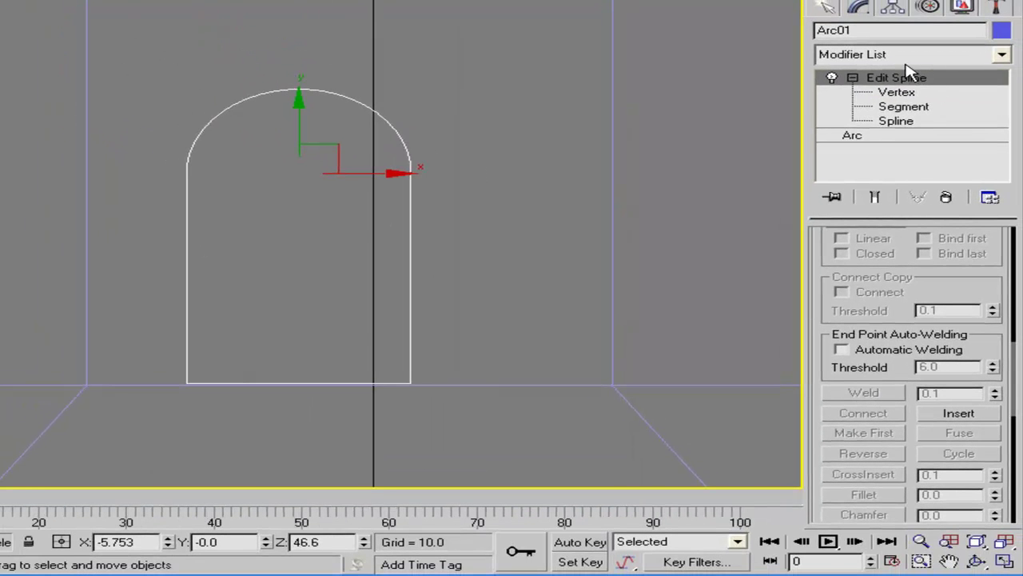
- Move the arched door outline outward along Y to about -36.5, in front of the windmill's base wall
left_click(1006, 564)
right_click(601, 329)
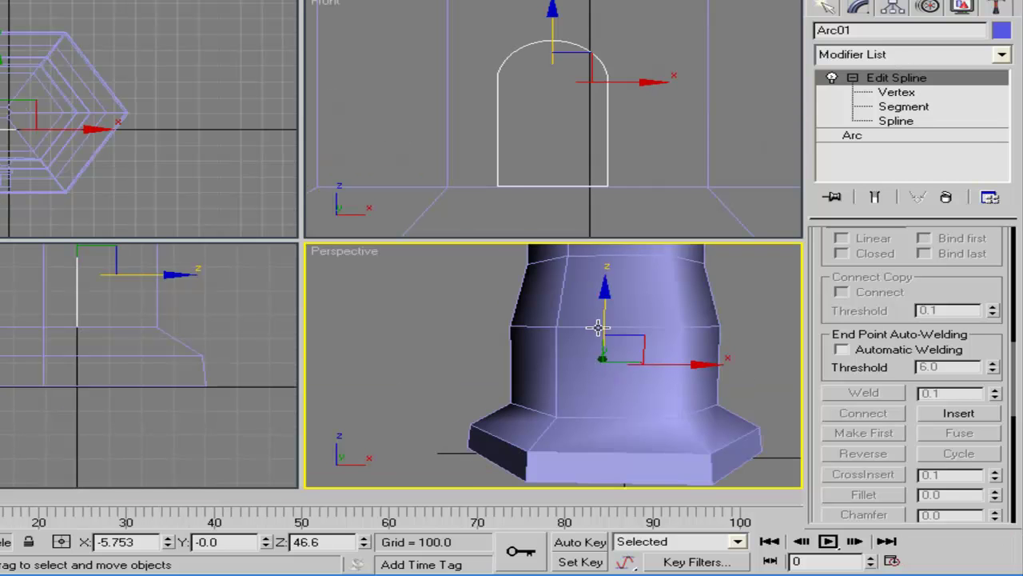
scroll(584, 330, "down", 3)
middle_click_drag(513, 323, 601, 350, "alt")
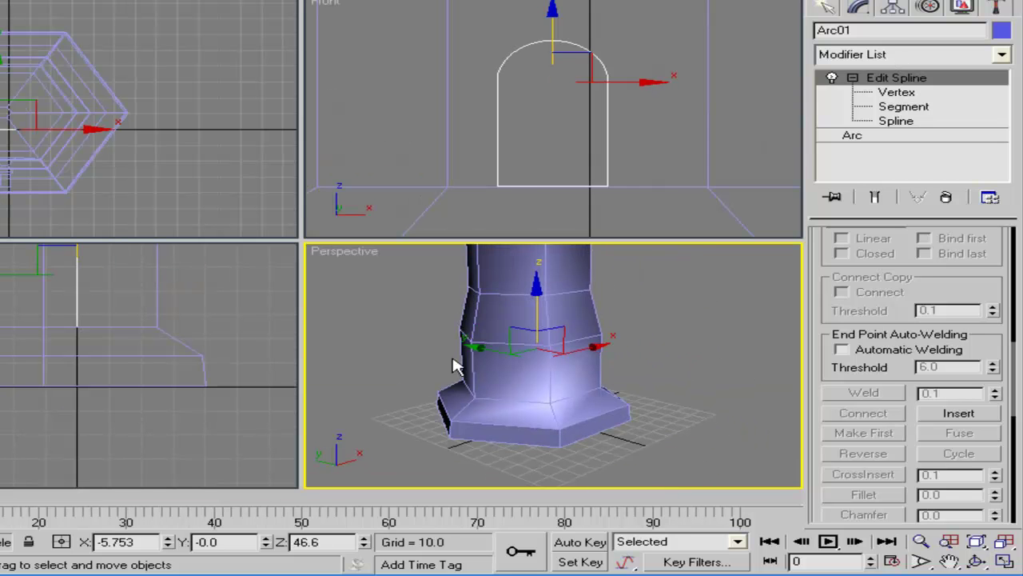
left_click_drag(481, 347, 535, 360)
middle_click_drag(468, 386, 624, 302, "alt")
scroll(667, 349, "up", 3)
left_click(1006, 563)
middle_click_drag(223, 34, 224, 164)
scroll(269, 200, "up", 2)
middle_click_drag(269, 200, 374, 279)
scroll(374, 279, "down", 2)
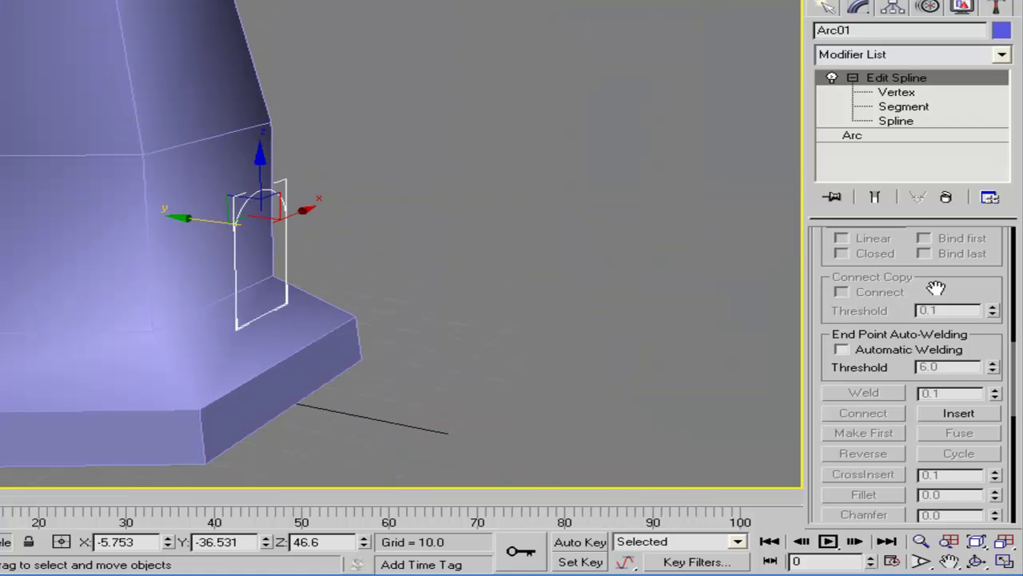
- Apply an Extrude modifier to the arched outline with an amount of 10.5
left_click_drag(976, 280, 964, 374)
left_click(885, 59)
key("e")
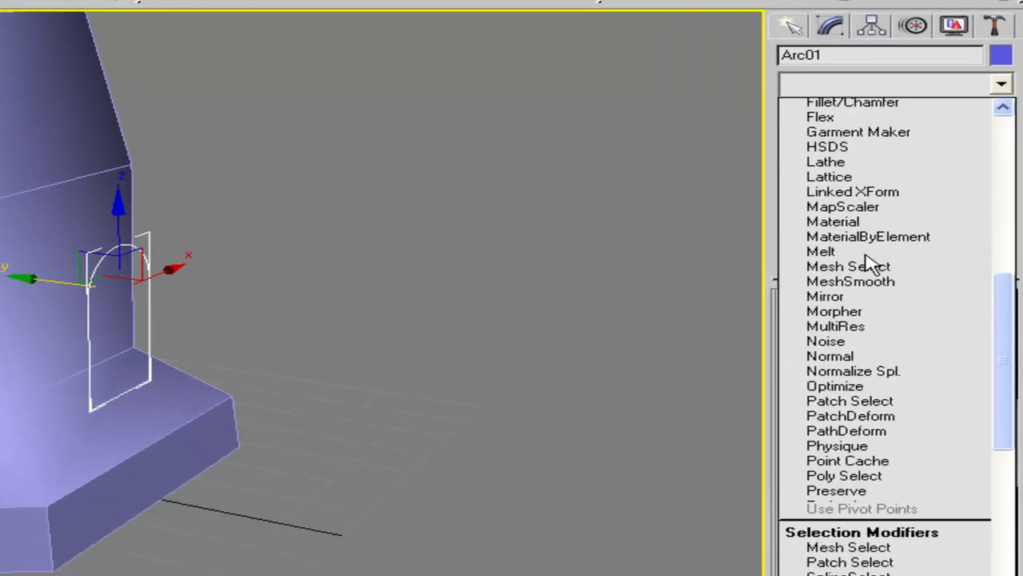
scroll(871, 264, "up", 4)
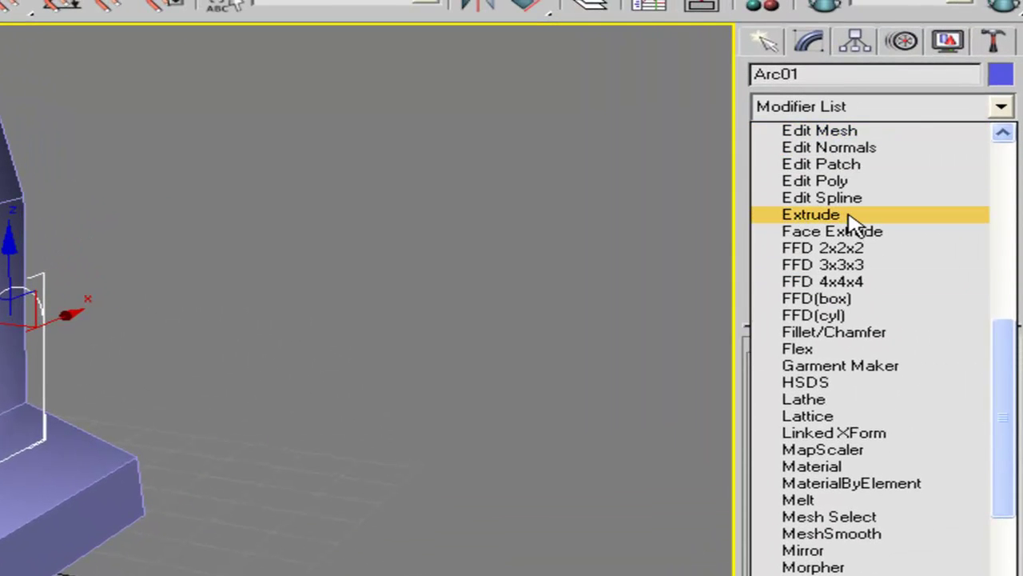
left_click(850, 216)
left_click_drag(973, 387, 973, 360)
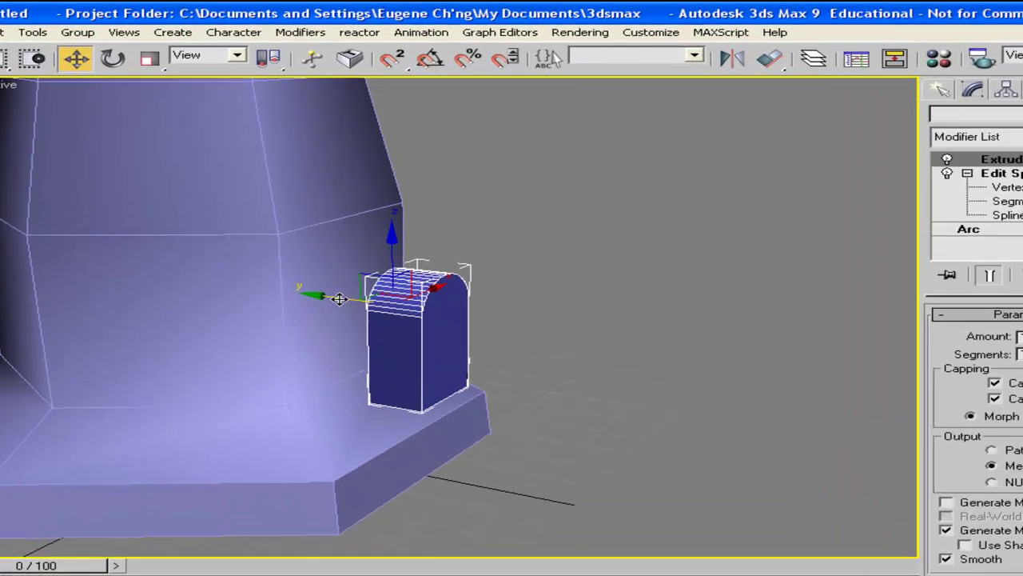
- Clone the extruded arch outward along Y as a copy named Door and set its extrusion amount to 1.0
left_click_drag(341, 268, 484, 293, "shift")
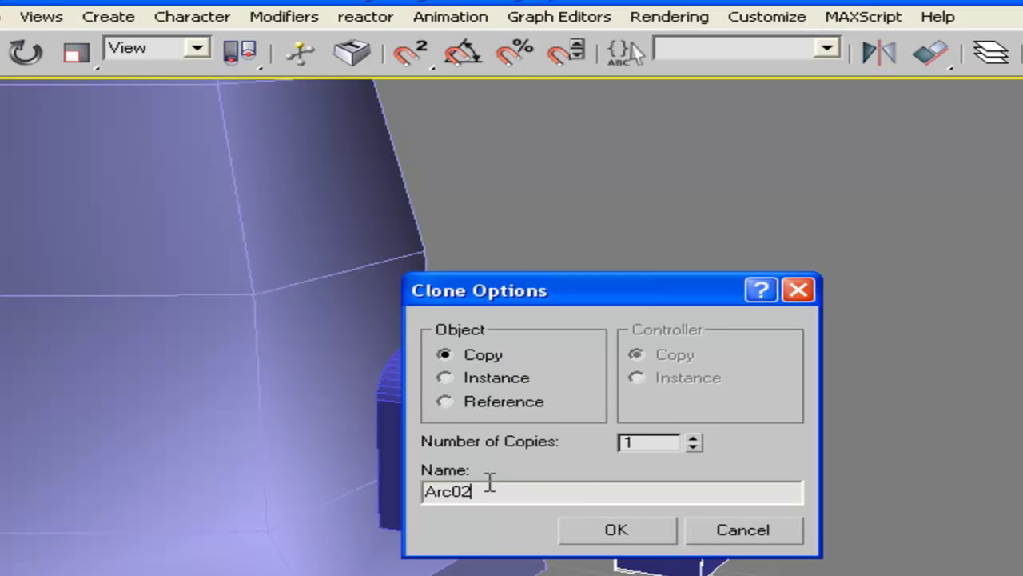
left_click_drag(487, 489, 347, 475)
type("Door")
key("Return")
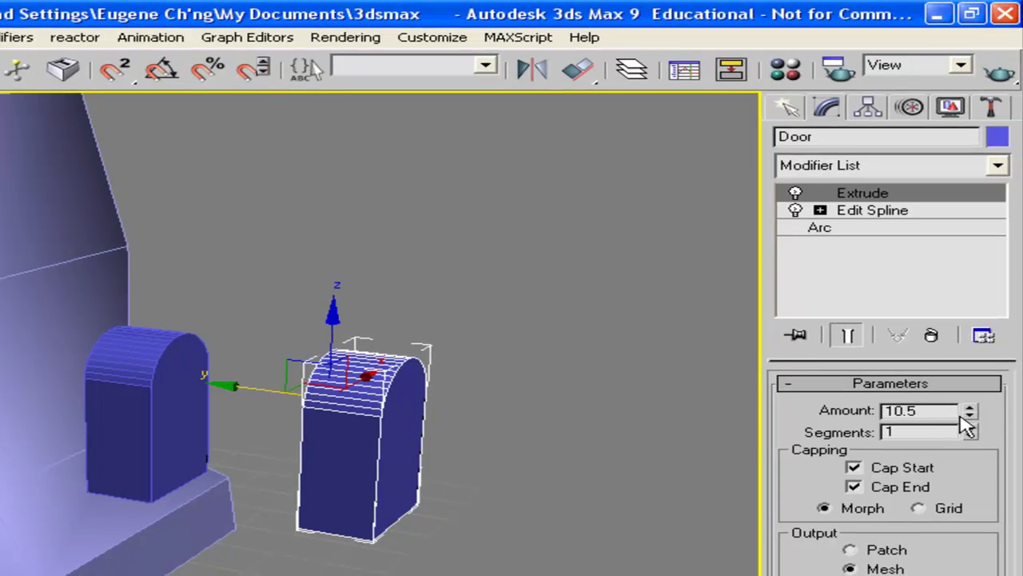
left_click(968, 409)
left_click_drag(970, 415, 970, 430)
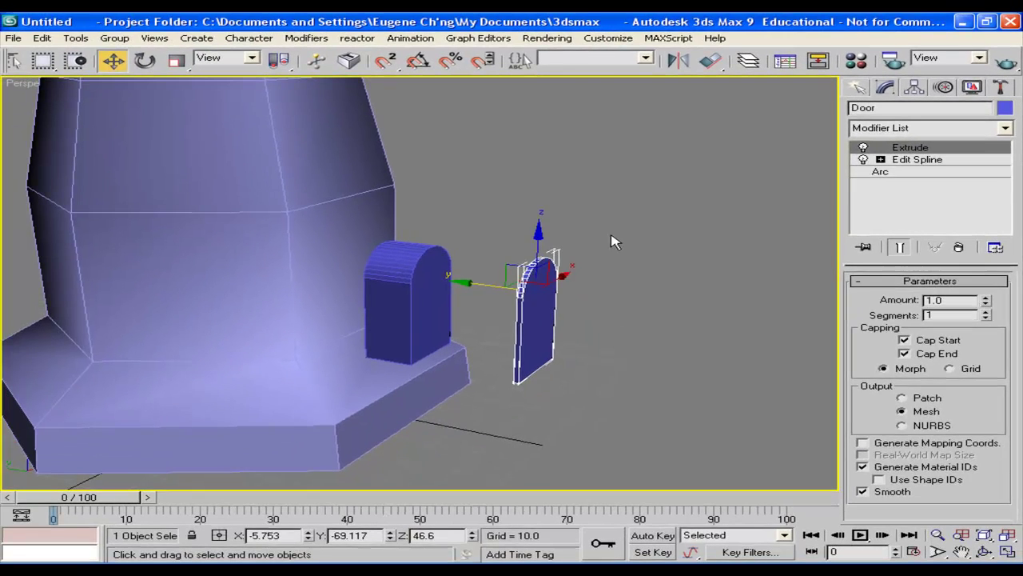
- Move the thick arched block about 13.4 units along Y into the windmill's wall
left_click(370, 333)
left_click(384, 282)
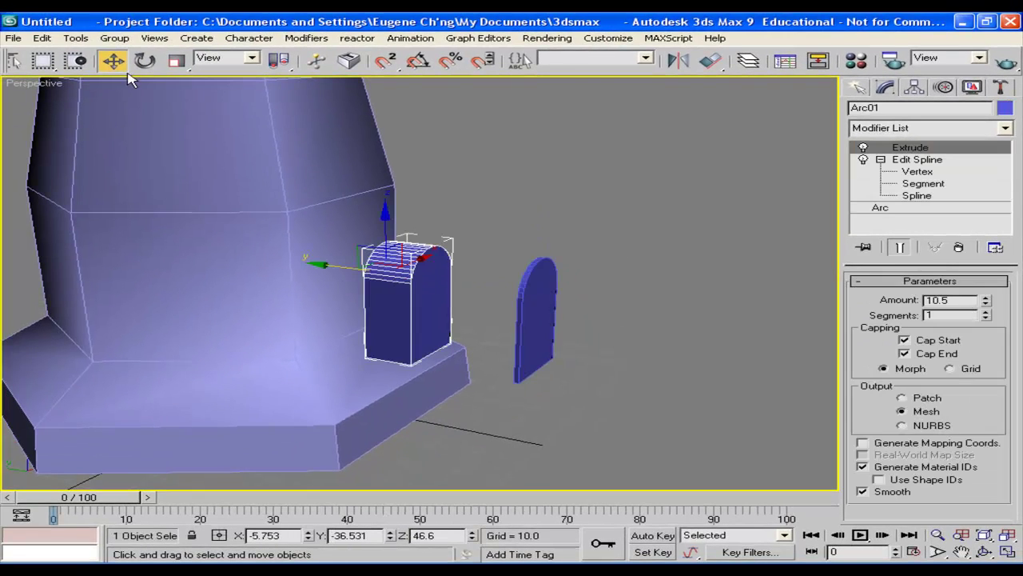
left_click_drag(334, 262, 257, 252)
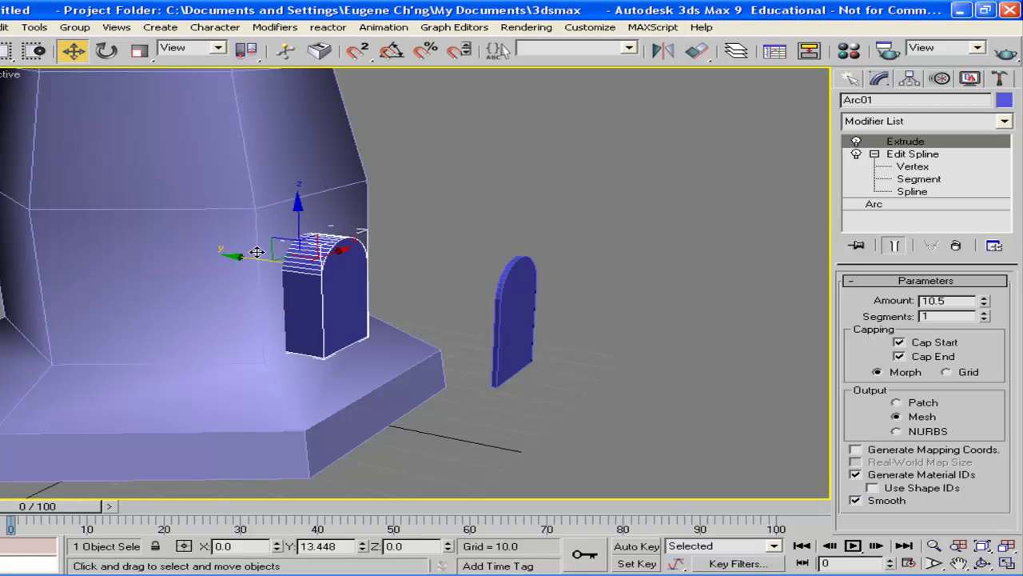
middle_click_drag(373, 258, 291, 252, "alt")
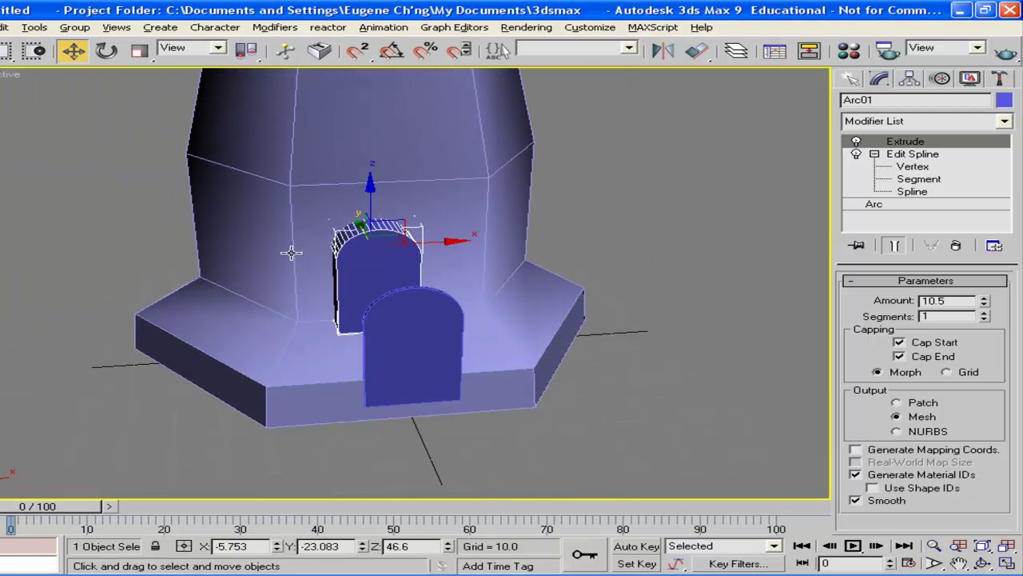
- Center the thick arched block on the windmill in the front view, at about X -0.1, and deselect it
left_click(1006, 563)
right_click(552, 199)
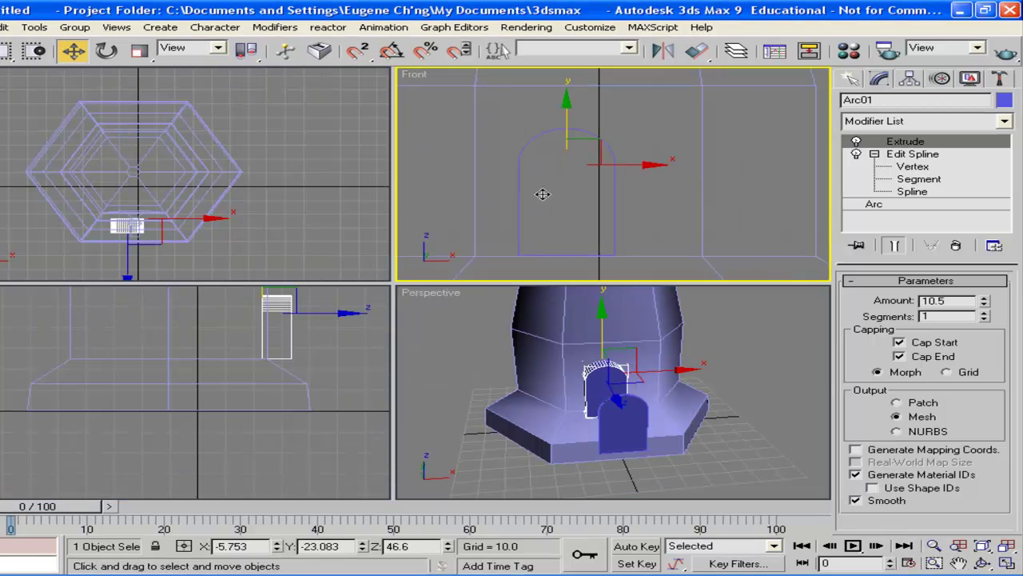
left_click_drag(653, 170, 672, 172)
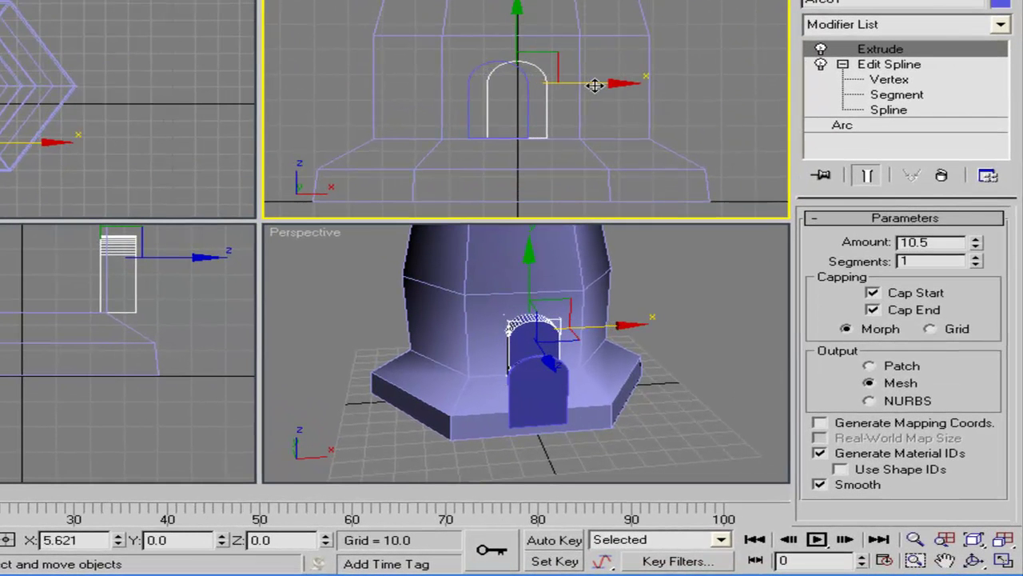
left_click_drag(598, 85, 595, 85)
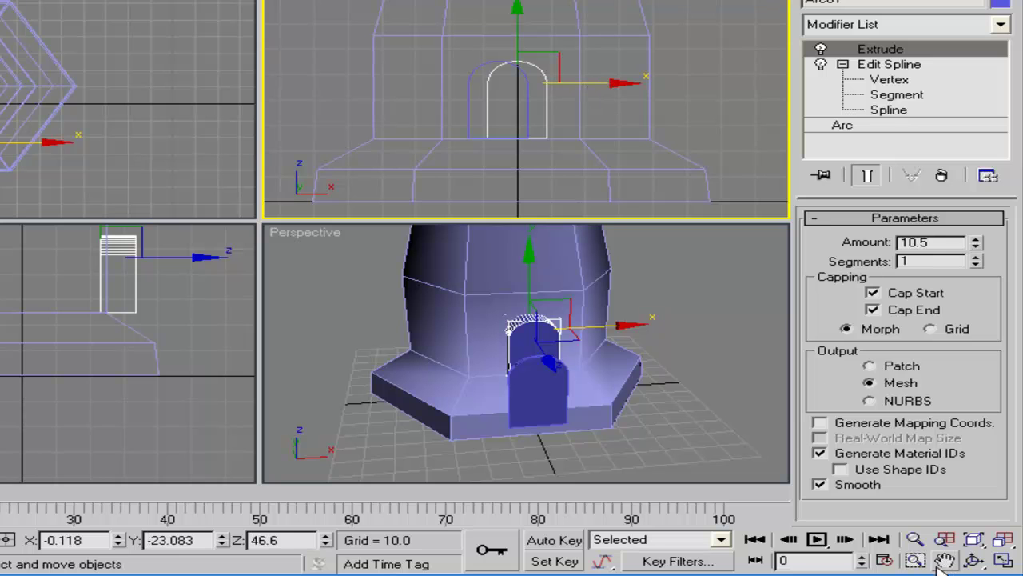
left_click(755, 414)
left_click(1000, 560)
middle_click_drag(184, 194, 317, 197, "alt")
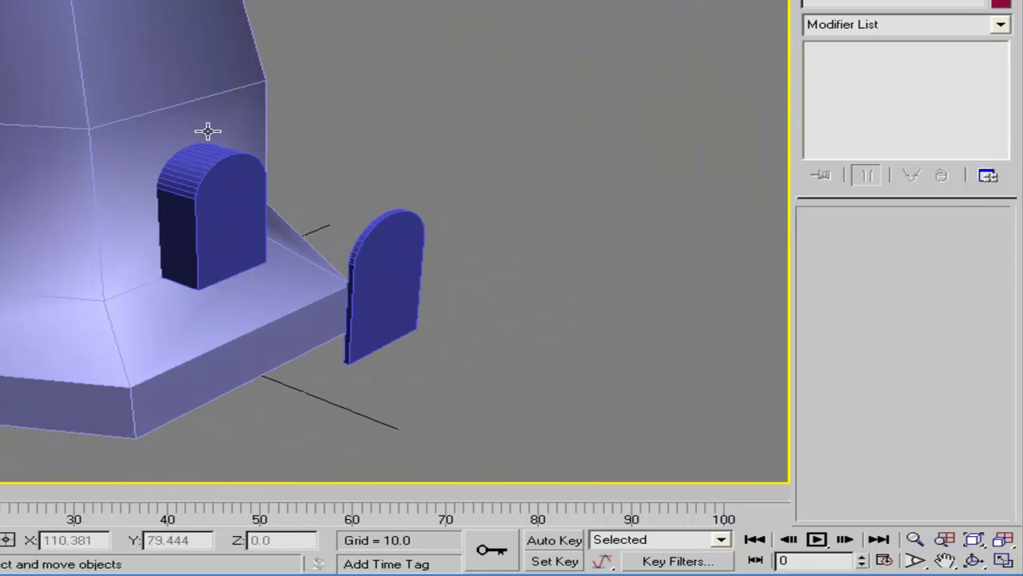
middle_click_drag(148, 123, 205, 119, "alt")
left_click(173, 104)
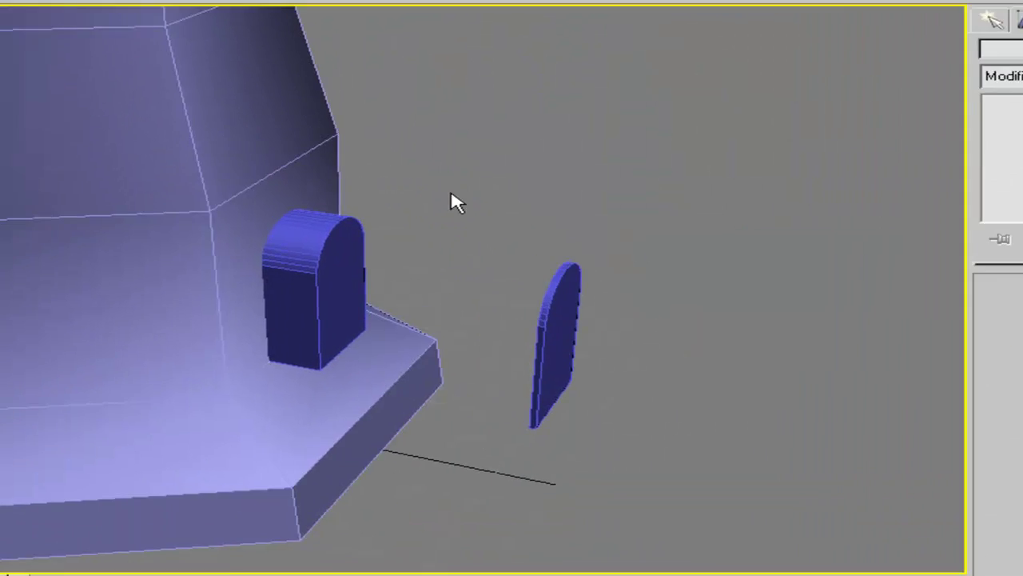
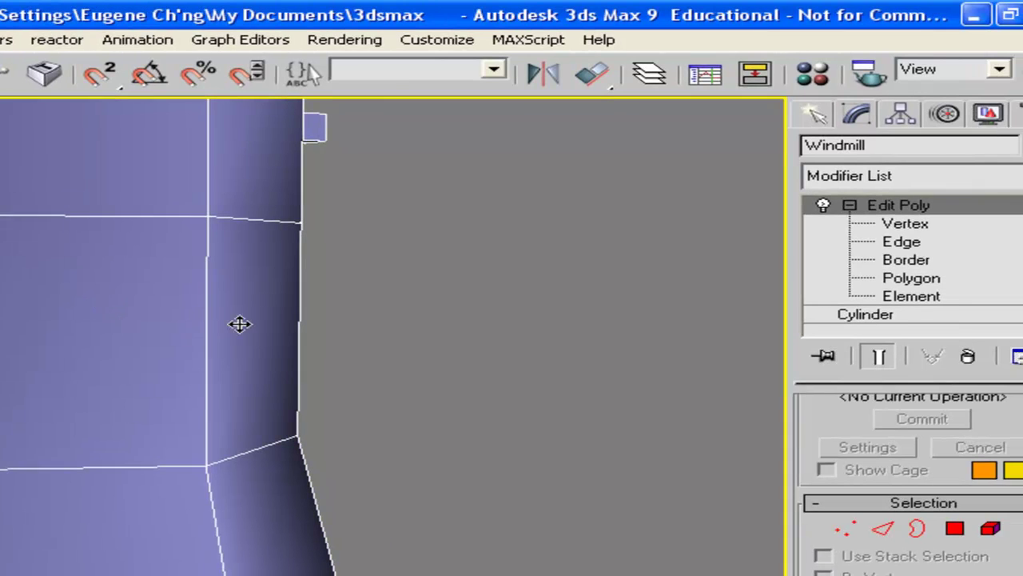
- Bevel the windmill's mid-height wall polygon inward to form a smaller recessed window face
left_click(927, 276)
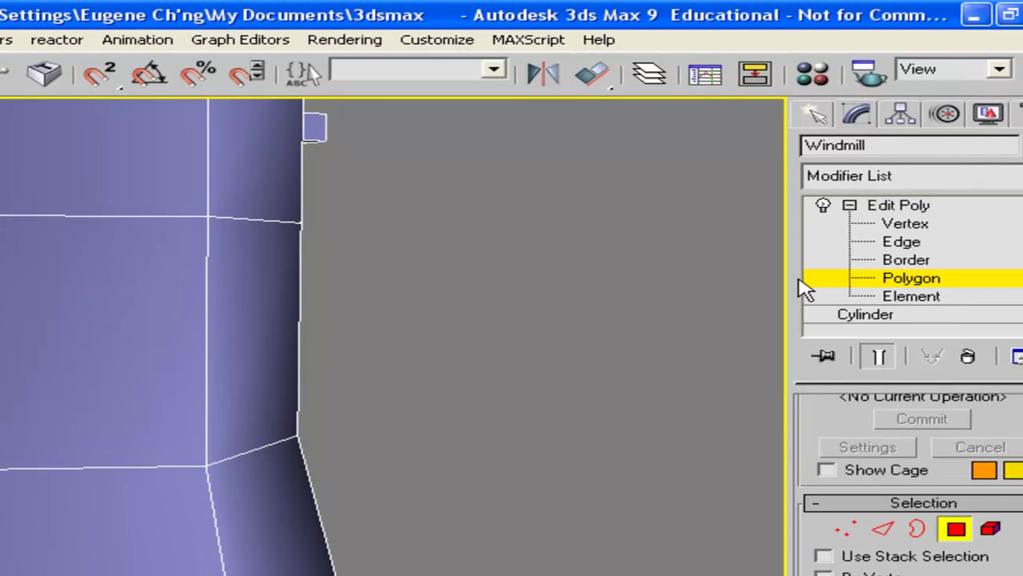
left_click(67, 315)
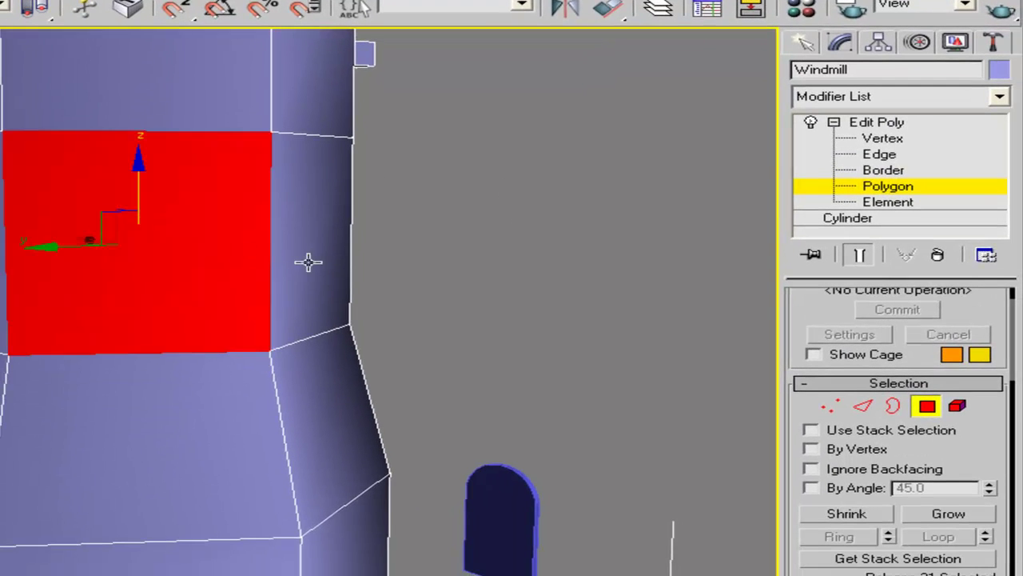
scroll(919, 464, "down", 5)
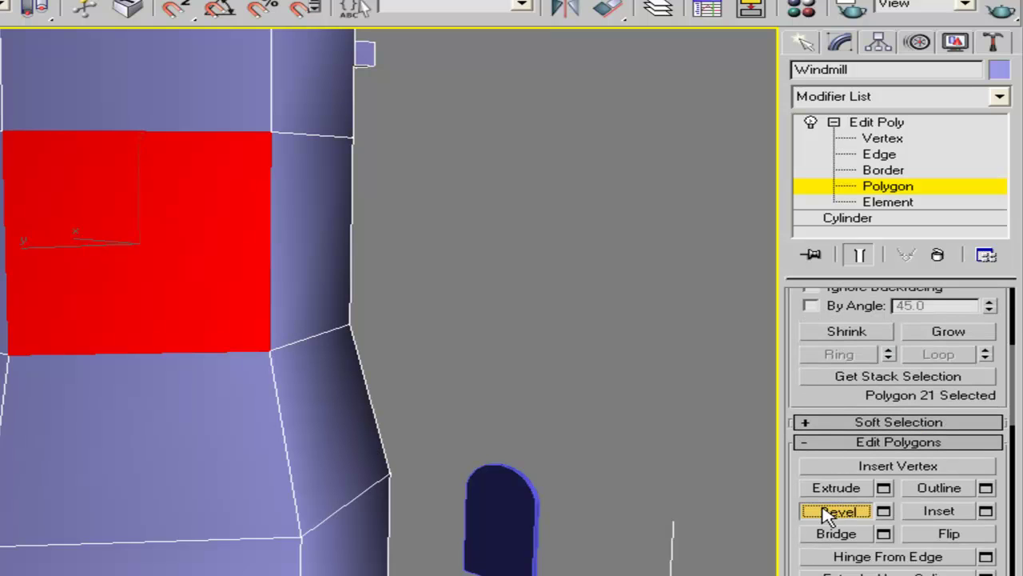
left_click_drag(128, 220, 143, 274)
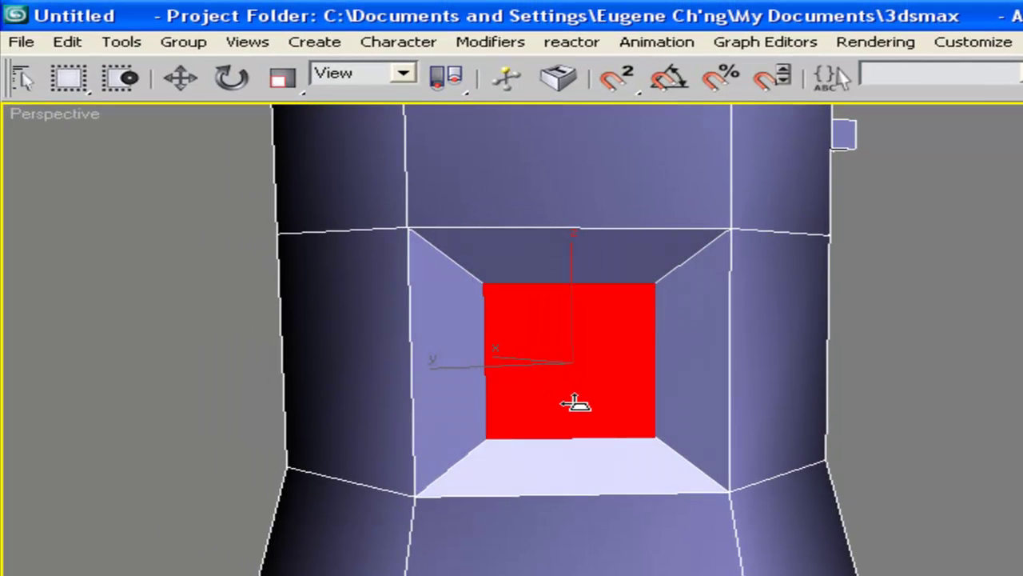
left_click(576, 410)
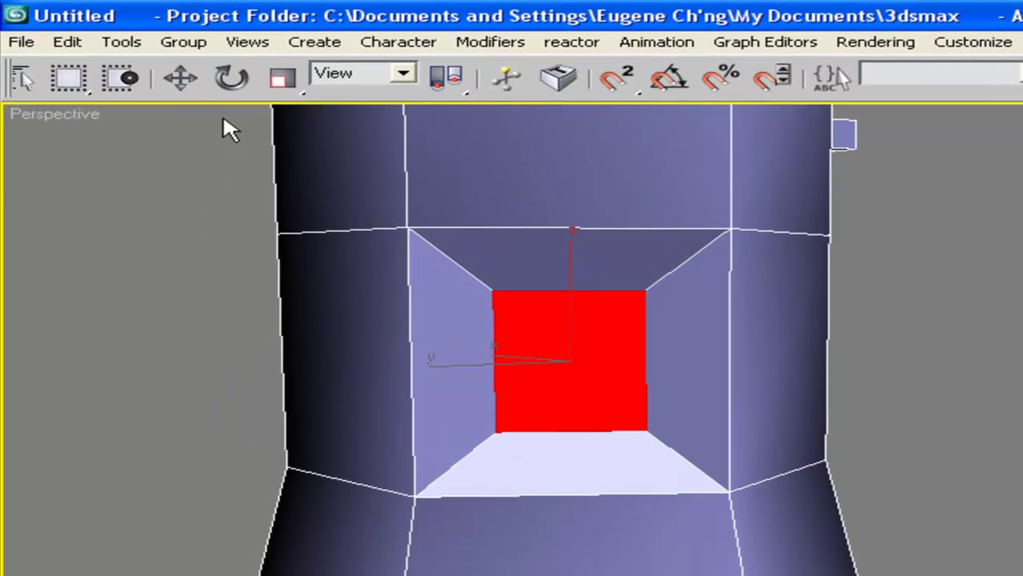
- Raise the recessed window polygon along Z towards the upper edge of its wall section and nudge it horizontally
left_click(178, 80)
left_click_drag(567, 283, 568, 238)
middle_click_drag(568, 238, 736, 320, "alt")
scroll(534, 302, "down", 3)
scroll(698, 327, "up", 3)
scroll(683, 315, "up", 3)
middle_click_drag(604, 314, 673, 370, "alt")
left_click_drag(596, 367, 601, 369)
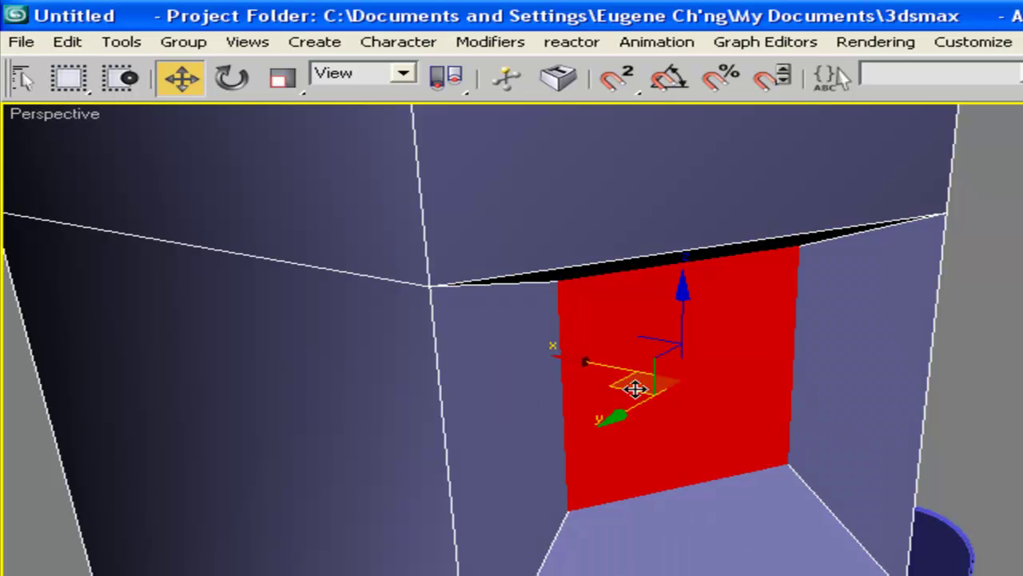
- Switch the reference coordinate system to Local and shift the window polygon slightly along its local Z axis
left_click(407, 76)
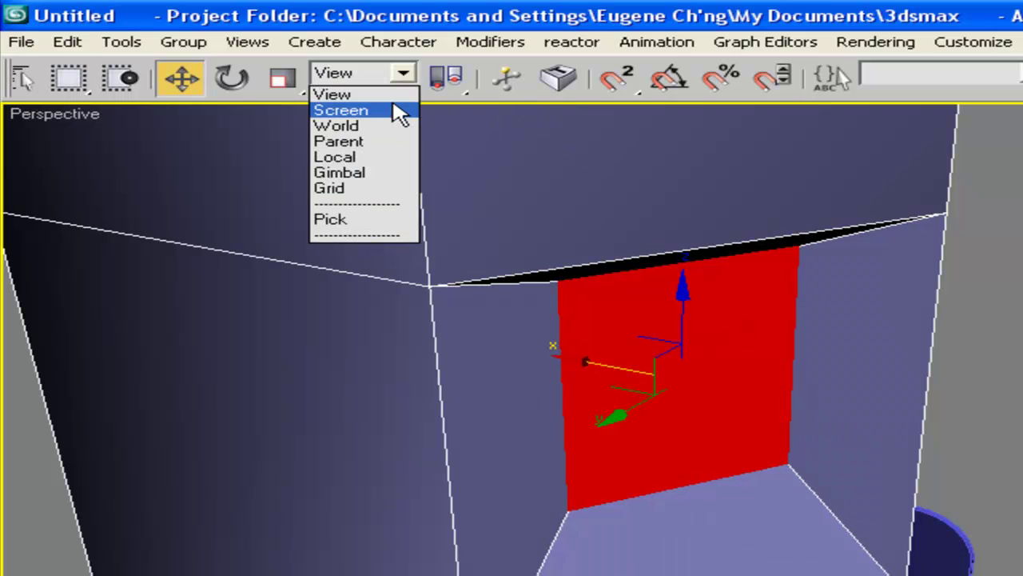
left_click(392, 158)
mouse_move(748, 420)
left_mouse_down()
mouse_move(772, 457)
mouse_move(756, 428)
left_mouse_up()
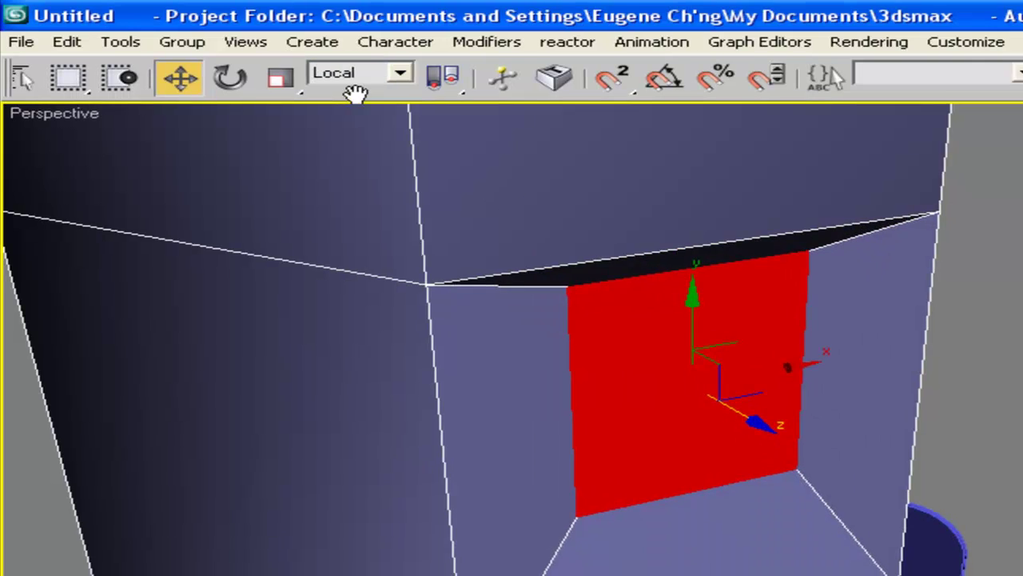
- Bevel the window polygon slightly inward again to form an inner frame, and leave polygon editing
left_click(280, 77)
middle_click_drag(917, 316, 838, 287, "alt")
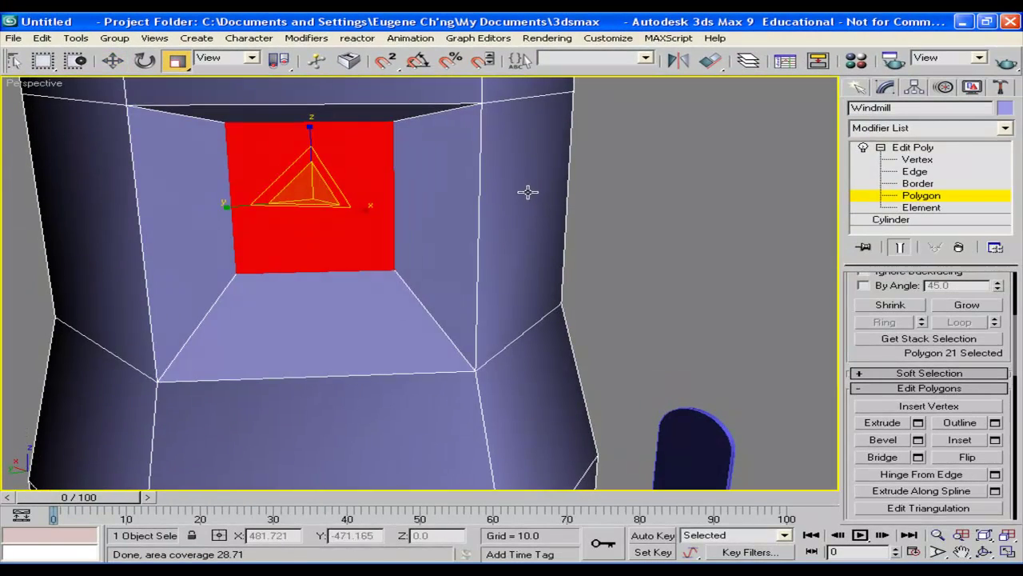
left_click(906, 439)
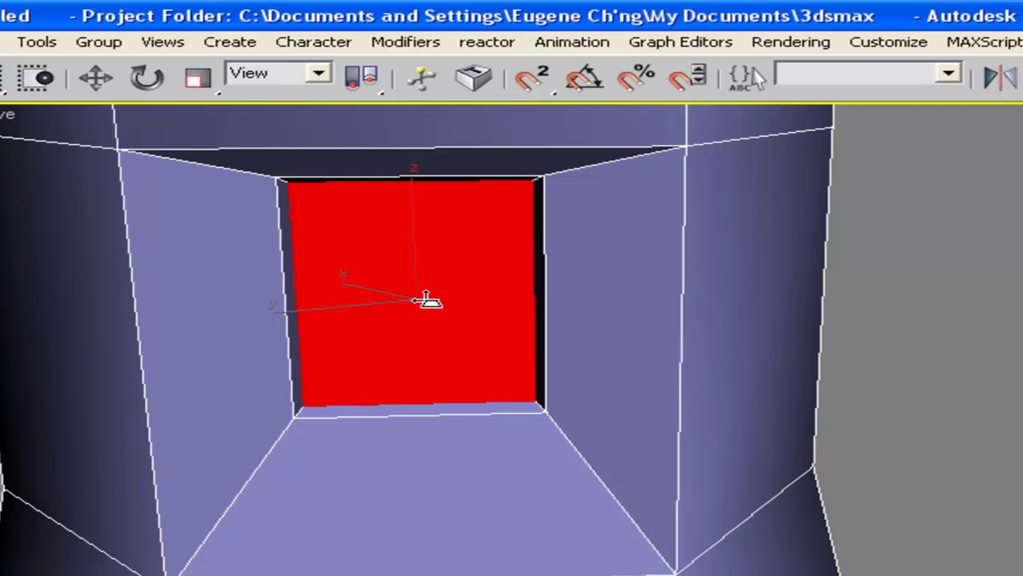
right_click(426, 299)
middle_click_drag(922, 320, 834, 323, "alt")
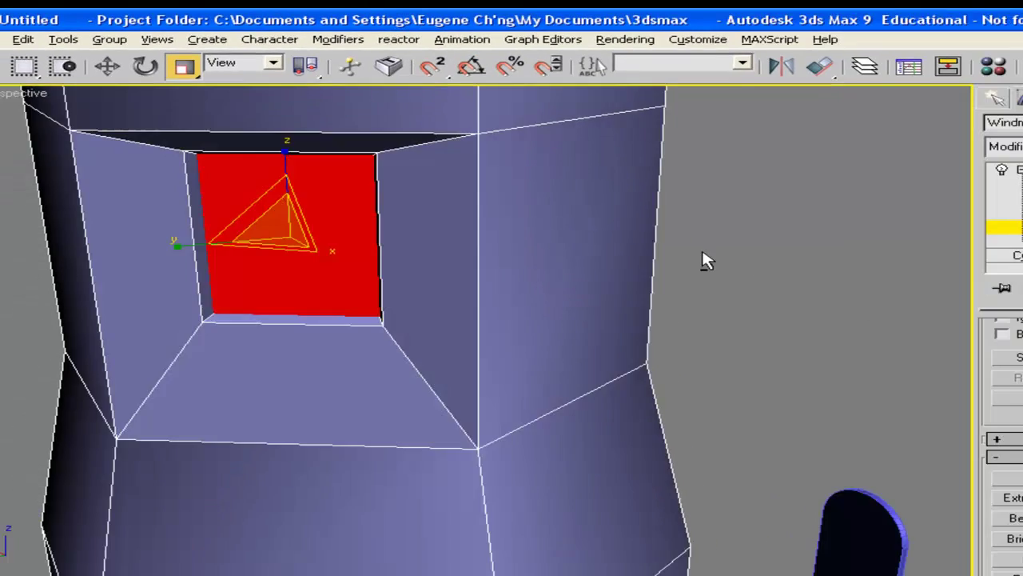
left_click(923, 199)
left_click(756, 202)
middle_click_drag(704, 205, 515, 208, "alt")
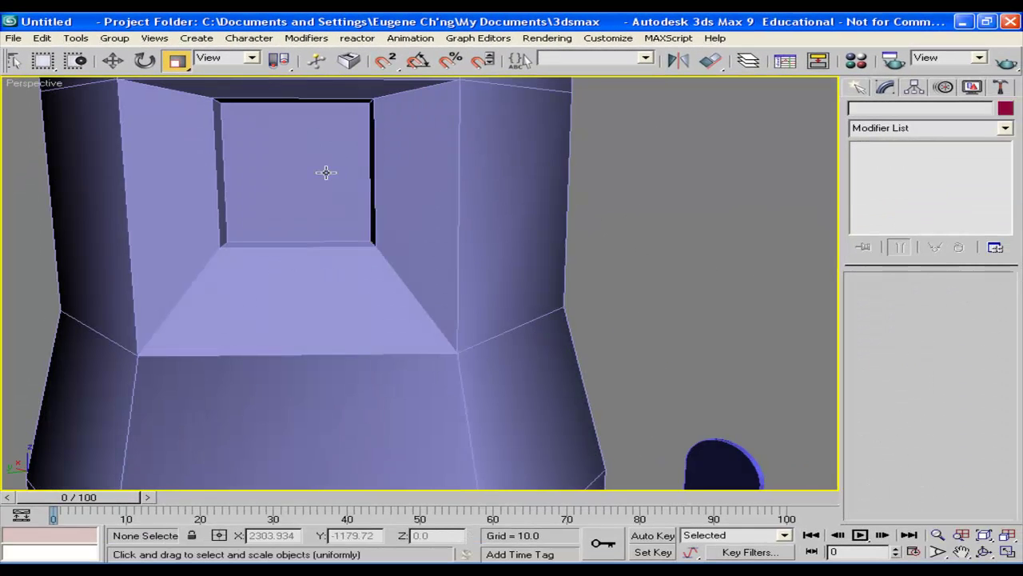
- Delete the recessed polygon at the back of the windmill's window to leave an open hole
left_click(410, 162)
middle_click_drag(315, 153, 495, 192, "alt")
left_click(950, 361)
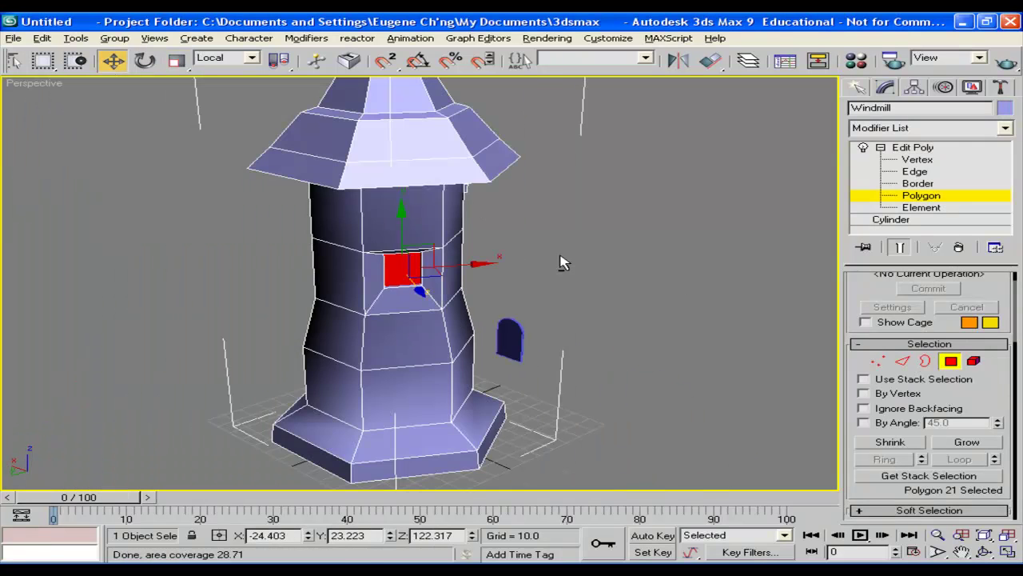
middle_click_drag(563, 262, 583, 231, "alt")
scroll(583, 231, "up", 5)
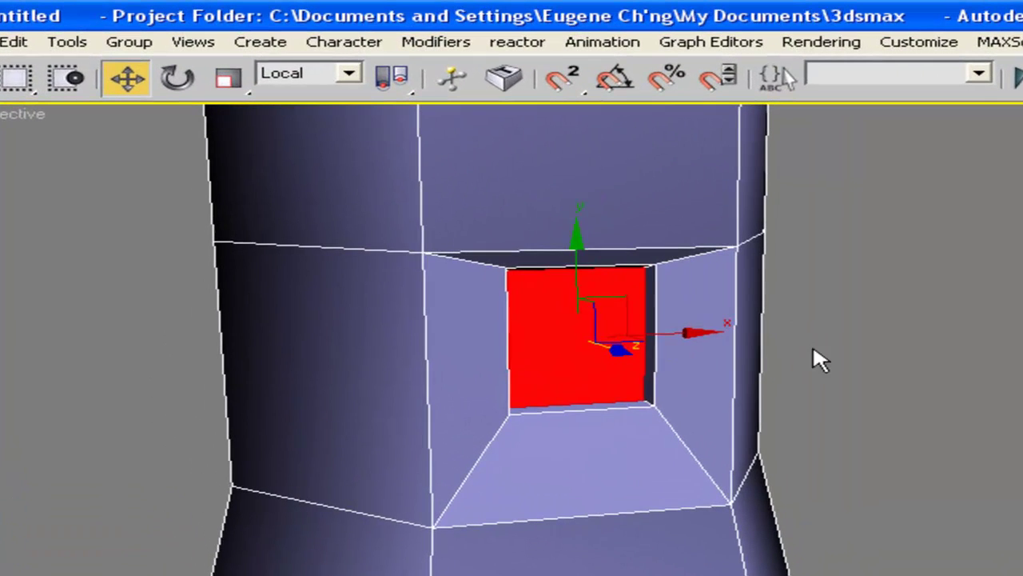
left_click(693, 296)
middle_click_drag(644, 280, 736, 286, "alt")
scroll(859, 326, "down", 5)
middle_click_drag(847, 327, 729, 320, "alt")
scroll(648, 344, "up", 5)
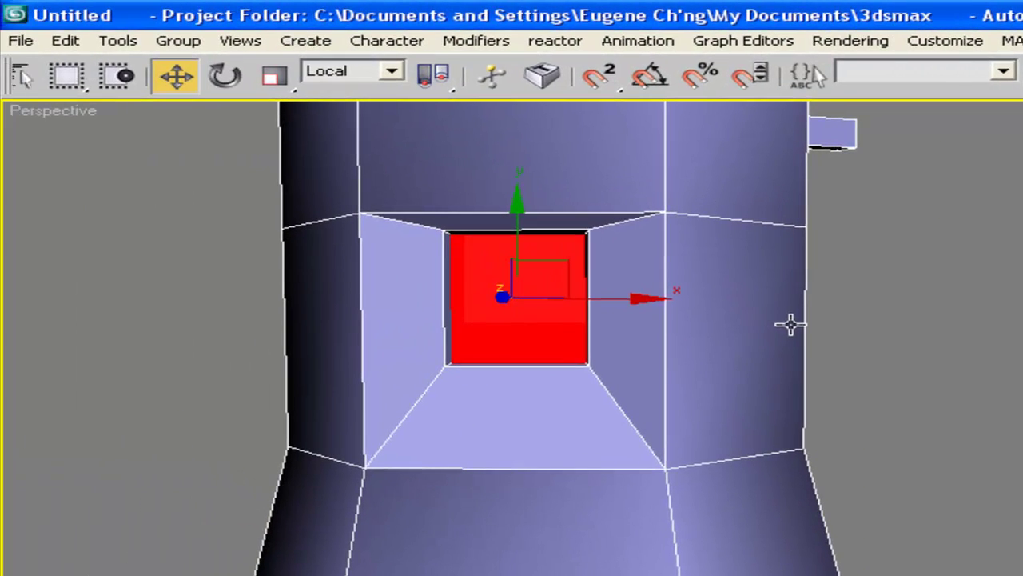
key("Delete")
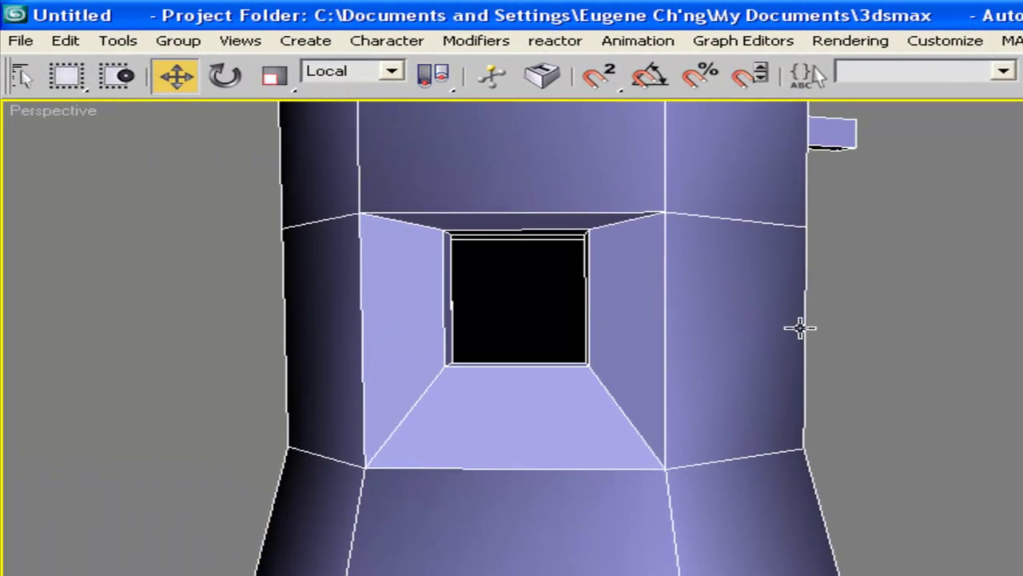
middle_click_drag(721, 342, 548, 334, "alt")
scroll(549, 334, "down", 5)
middle_click_drag(784, 383, 804, 421, "alt")
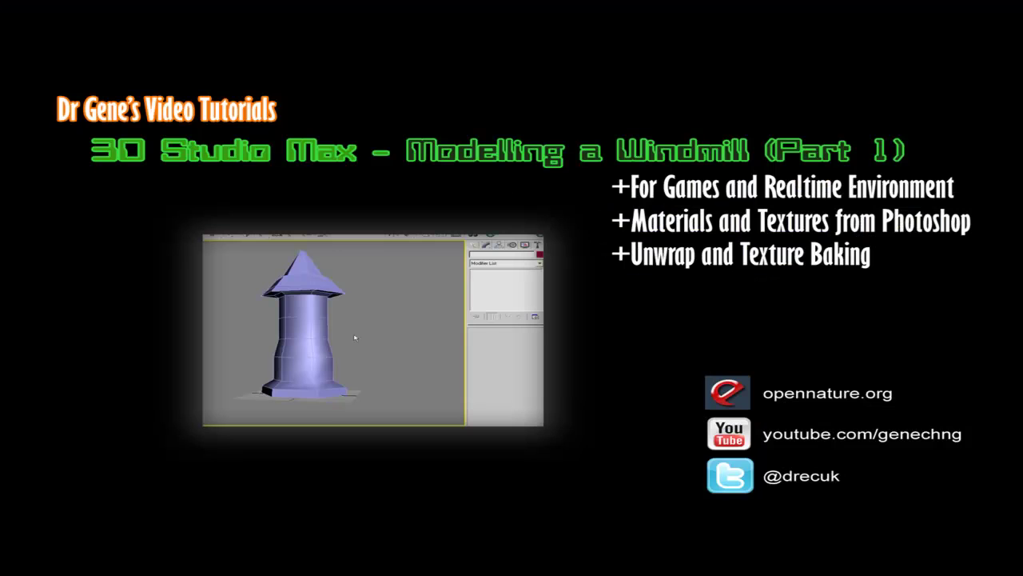